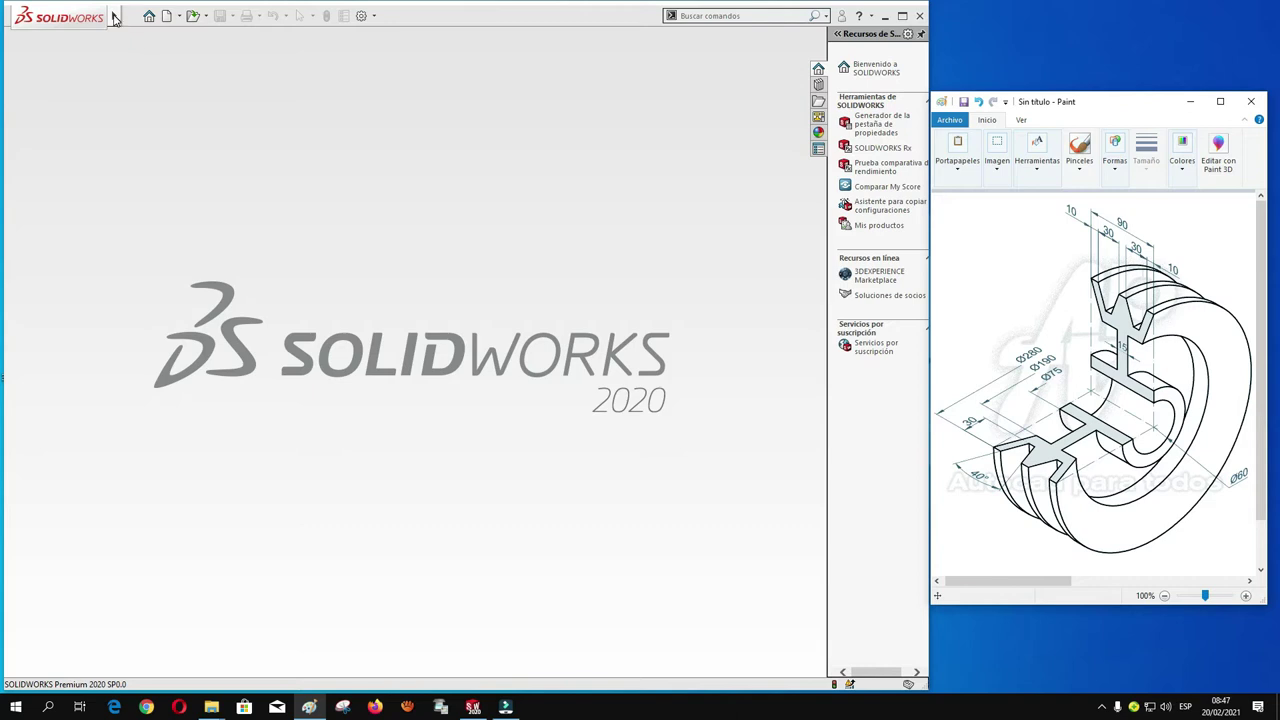
- Create a new Pieza document and open Croquis1 on the Alzado plane
mouse_move(114, 17)
left_click(135, 17)
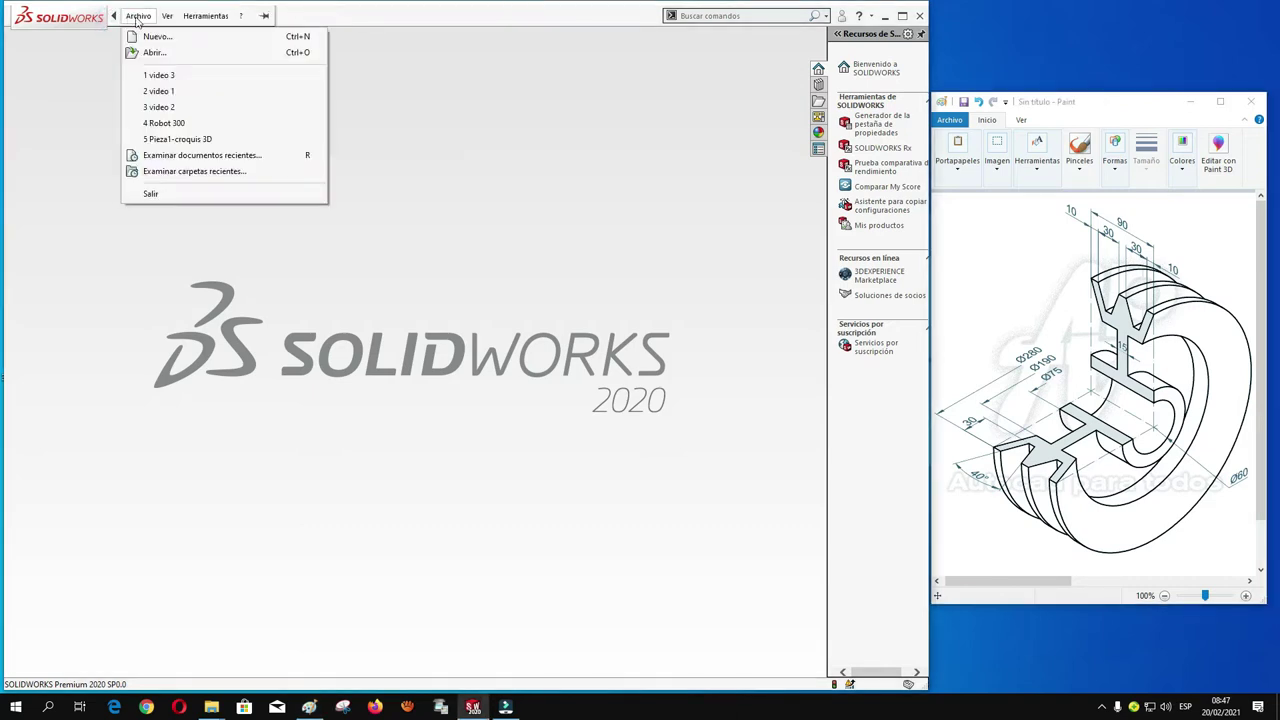
left_click(155, 37)
left_click(316, 332)
left_click(530, 515)
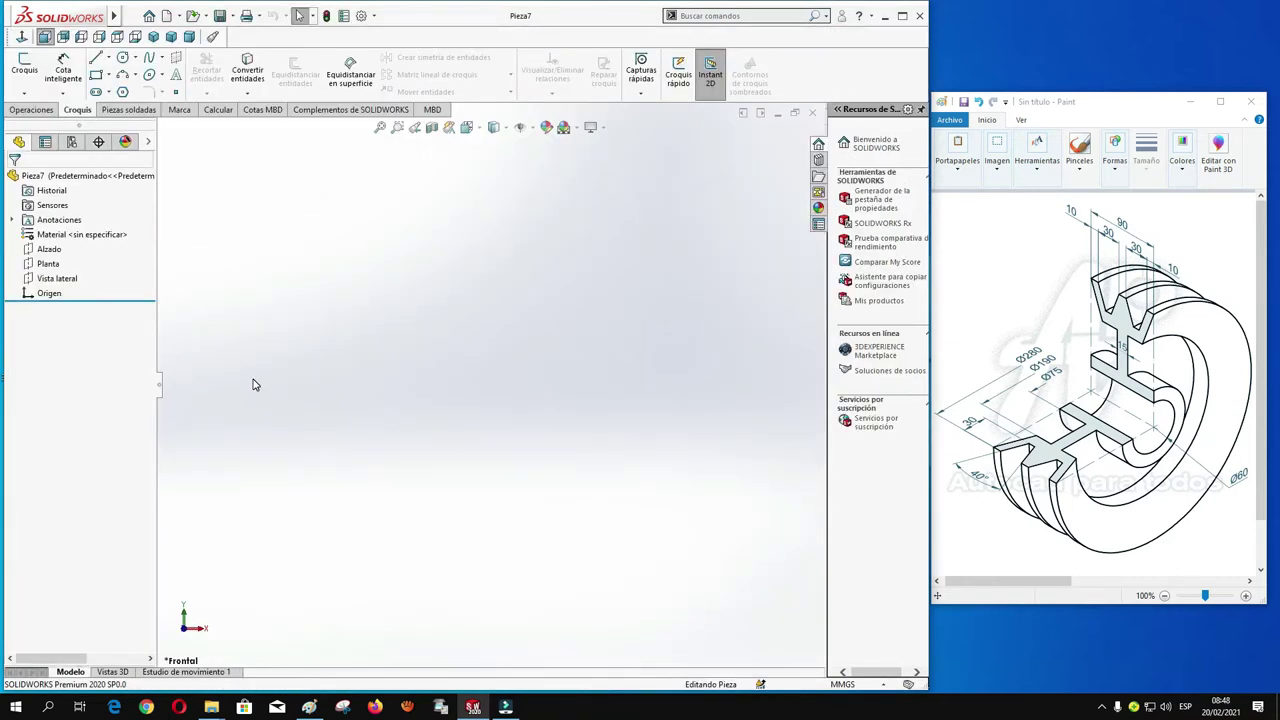
left_click(50, 249)
left_click(55, 234)
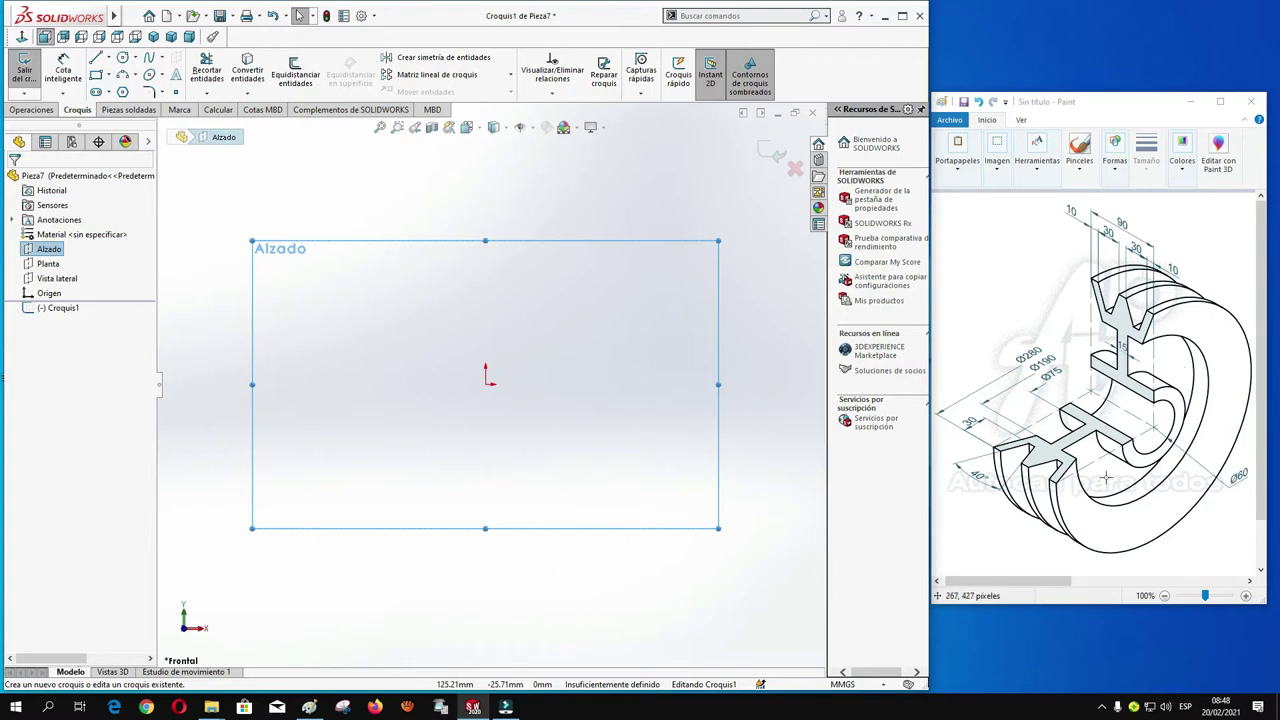
- Draw a horizontal construction centerline from the origin to the right
left_click(110, 59)
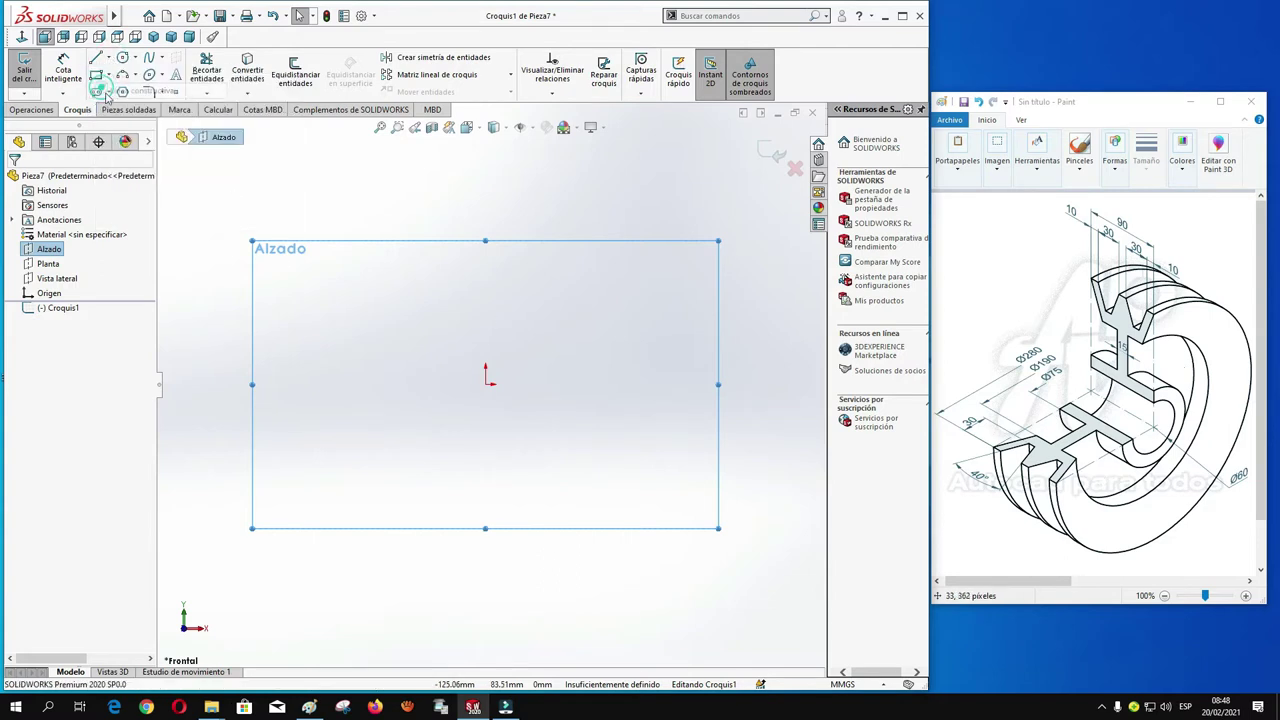
left_click(140, 90)
left_click(486, 384)
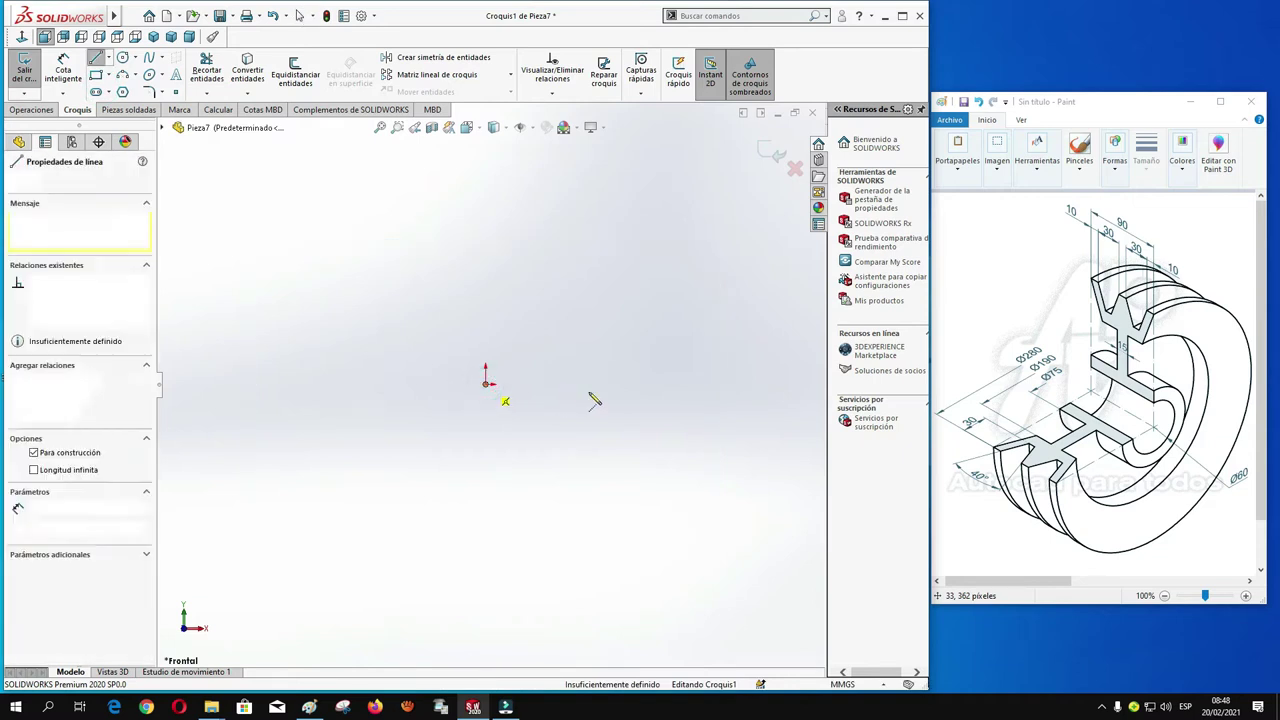
left_click(700, 384)
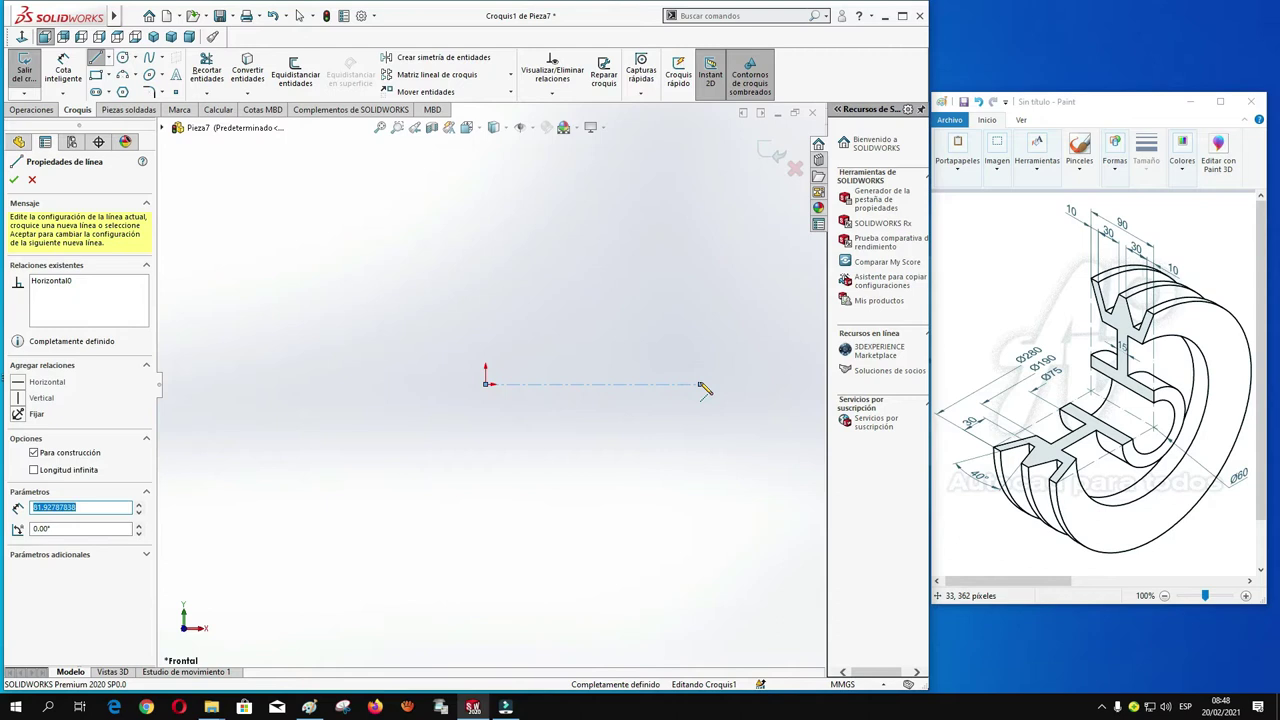
key("Escape")
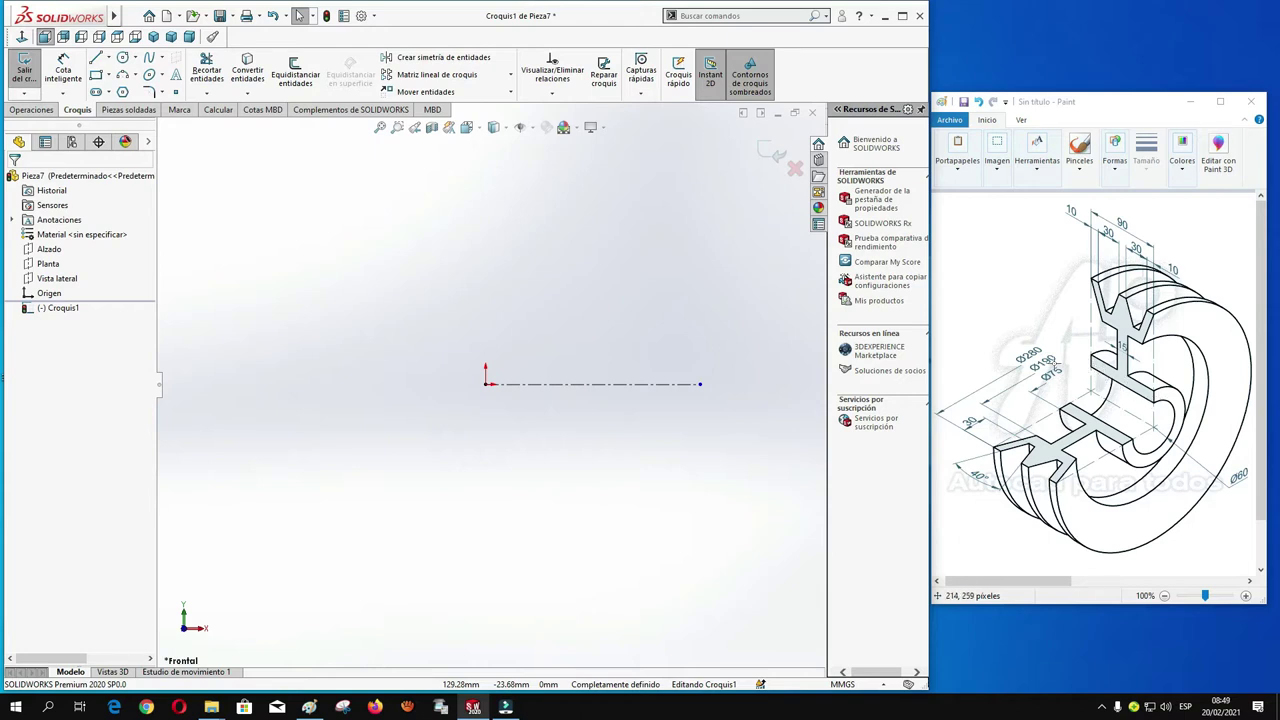
- Draw a horizontal sketch line parallel to and above the centerline
left_click(96, 58)
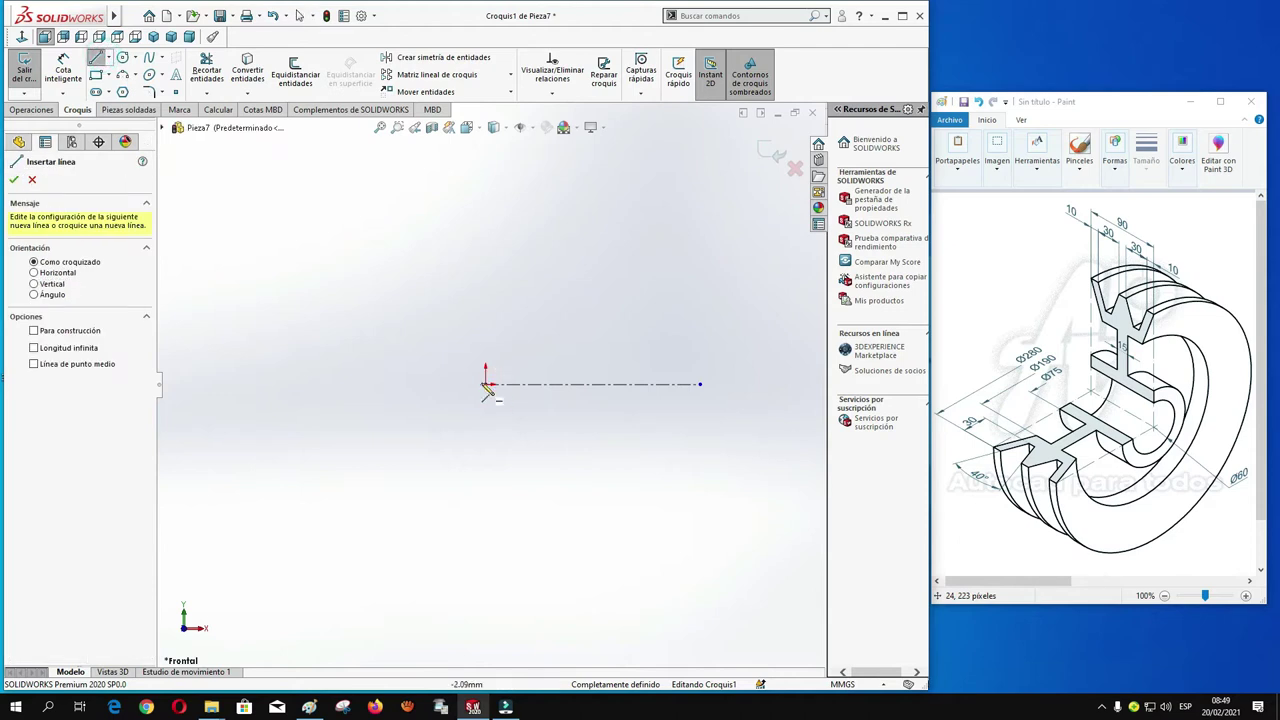
left_click(486, 328)
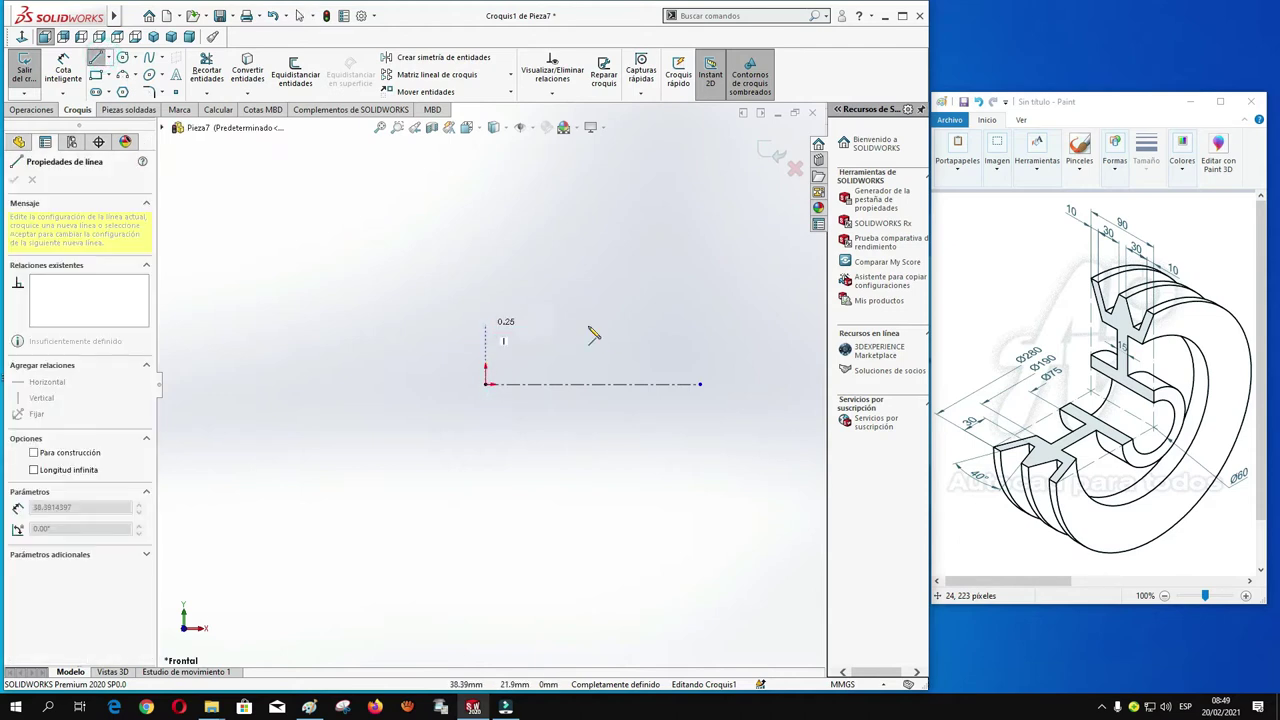
left_click(718, 325)
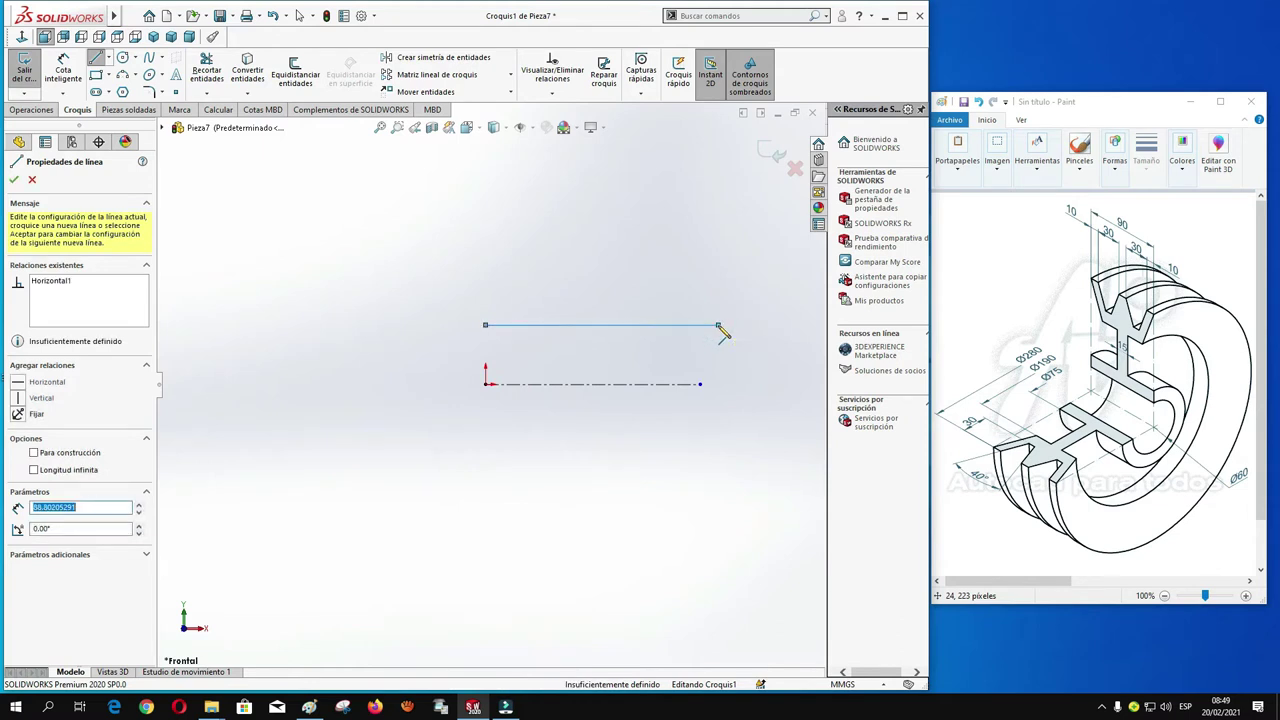
key("Escape")
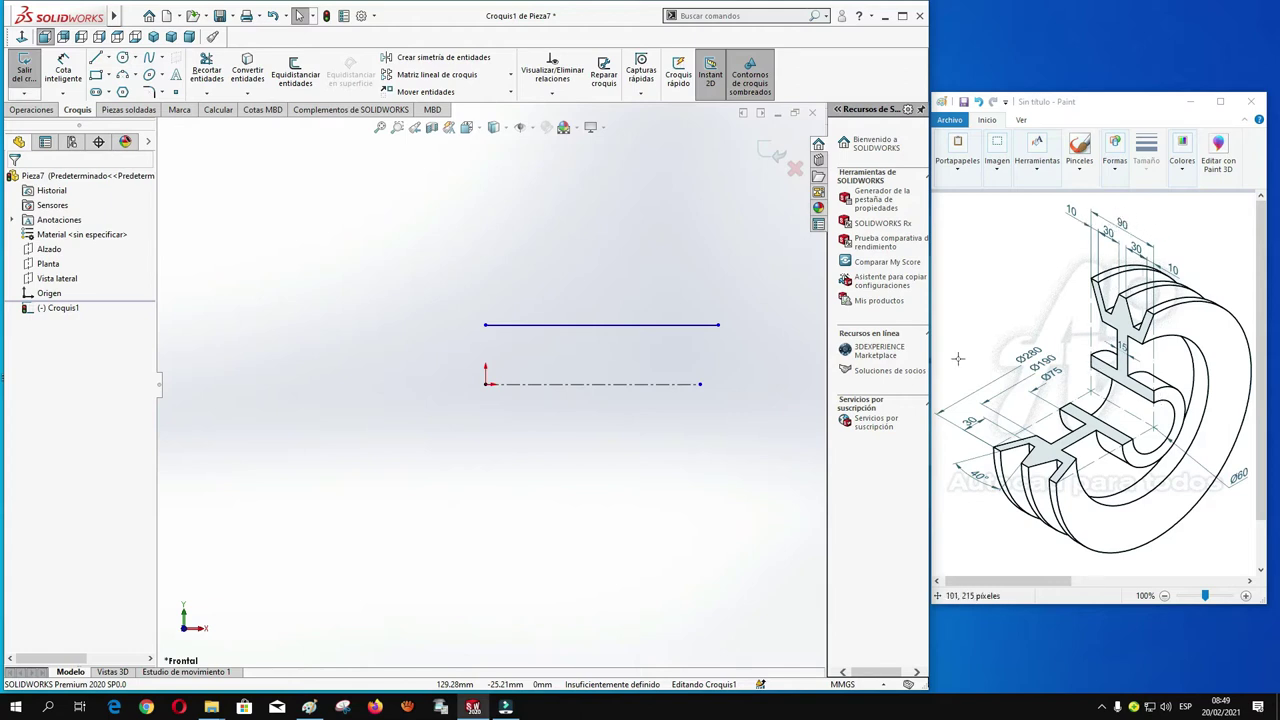
- Dimension the centerline and the upper line each to 90 mm long
left_click(63, 70)
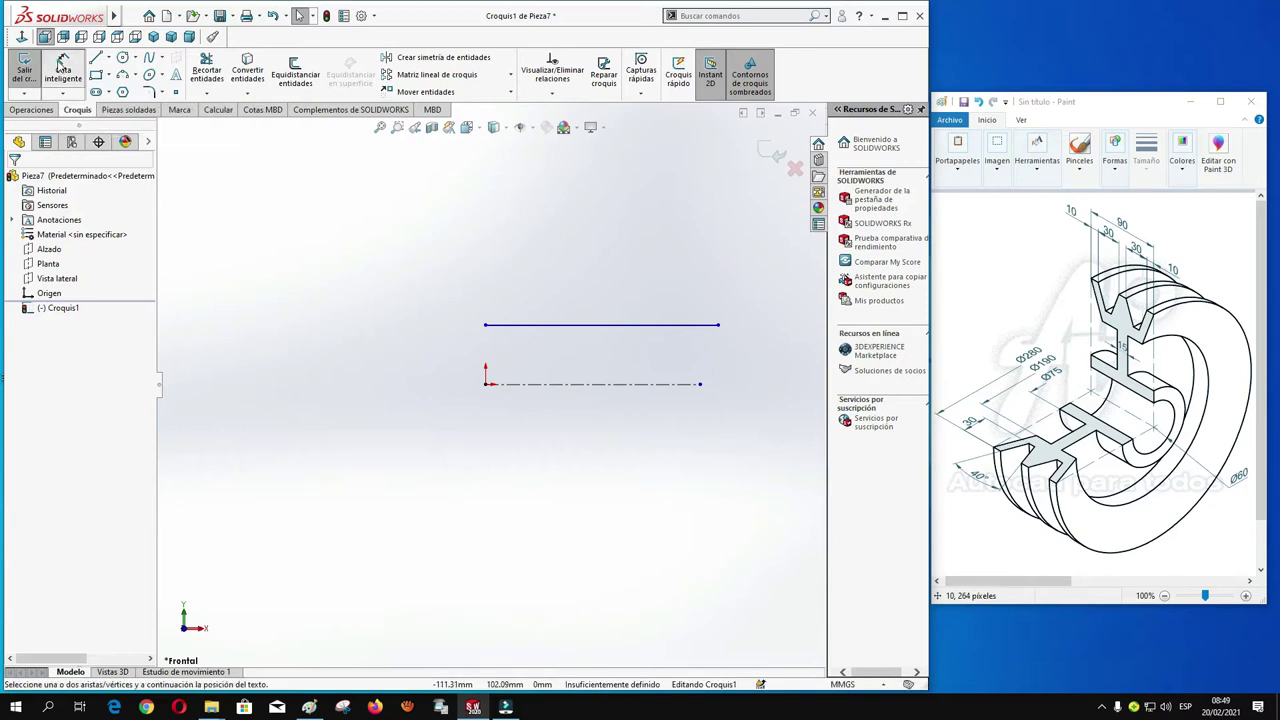
left_click(599, 384)
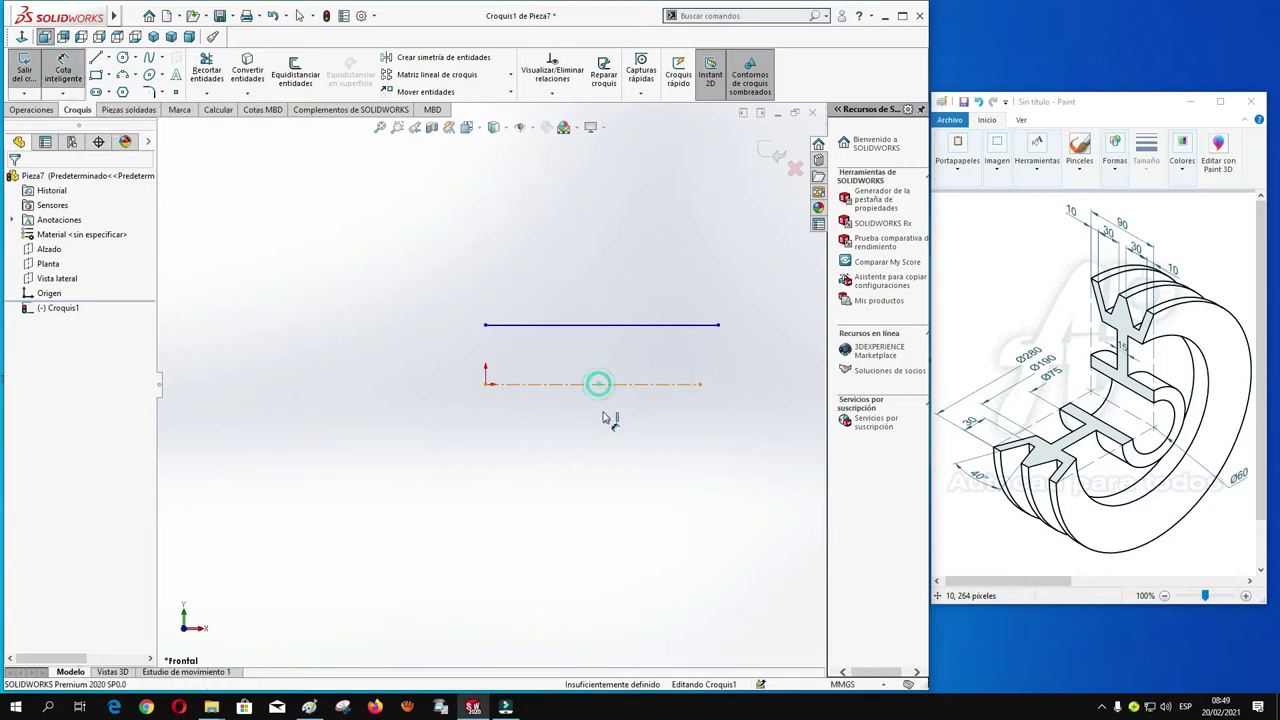
left_click(596, 440)
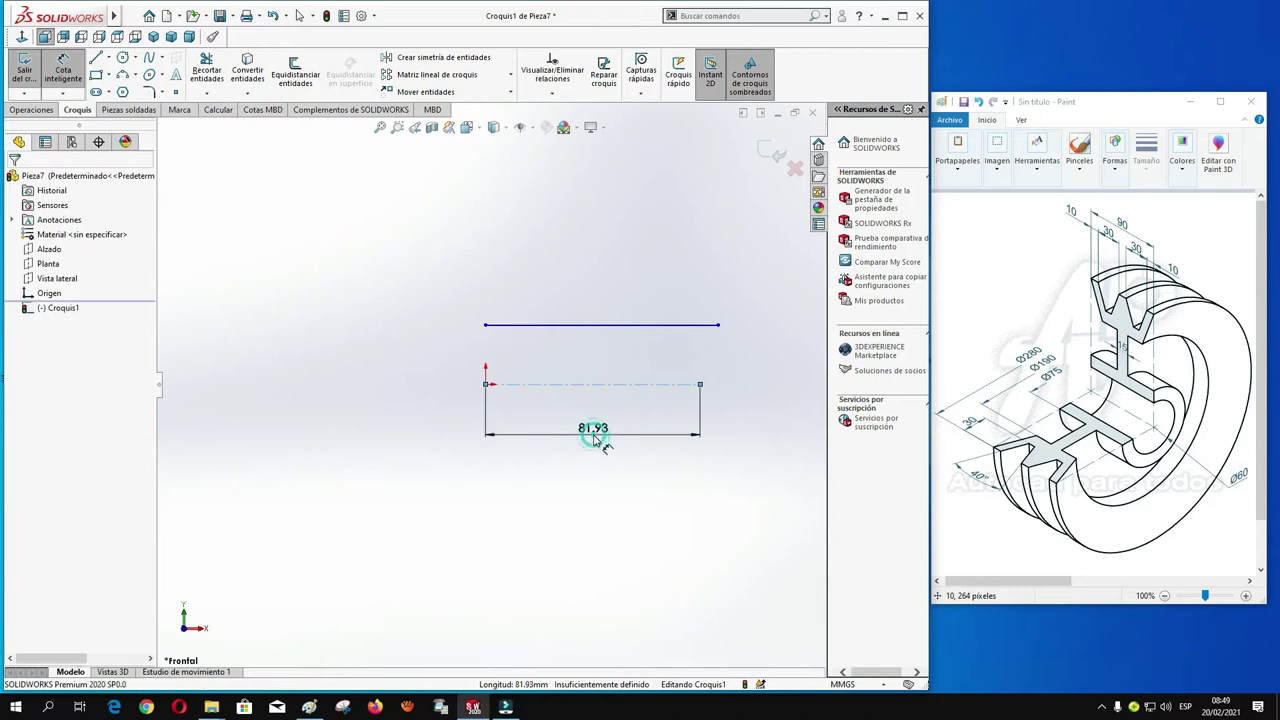
type("90")
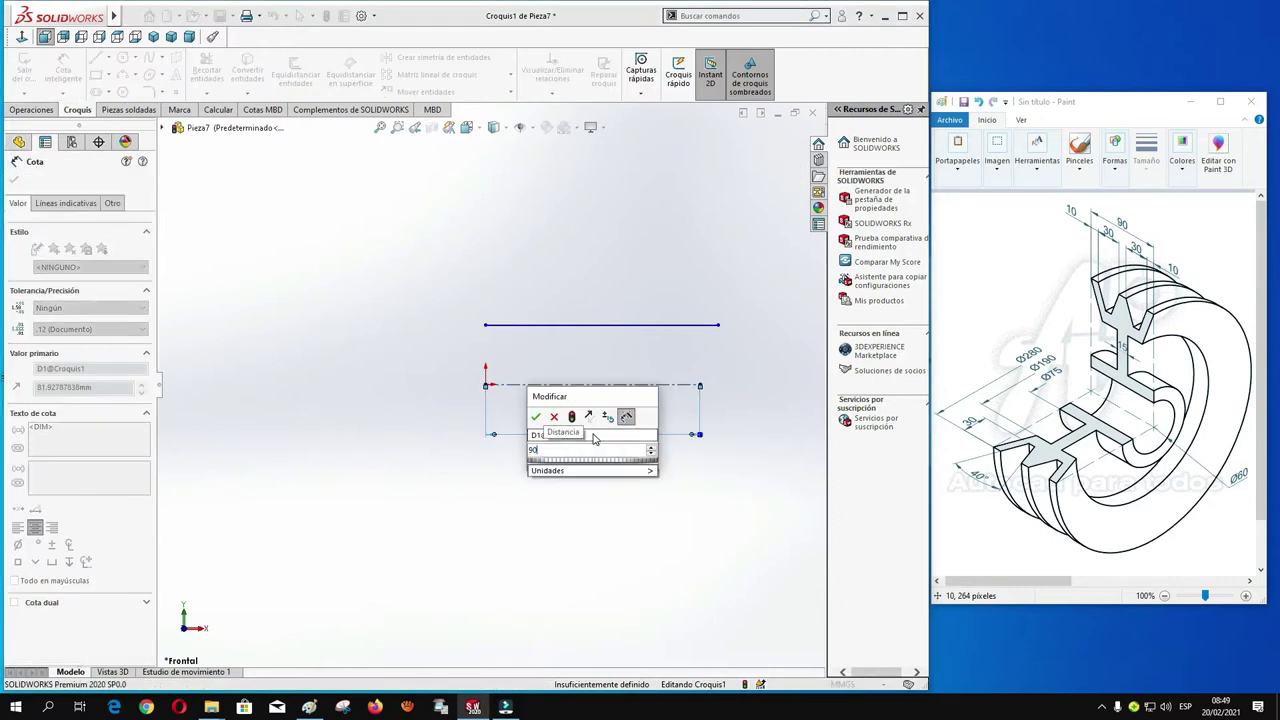
key("Return")
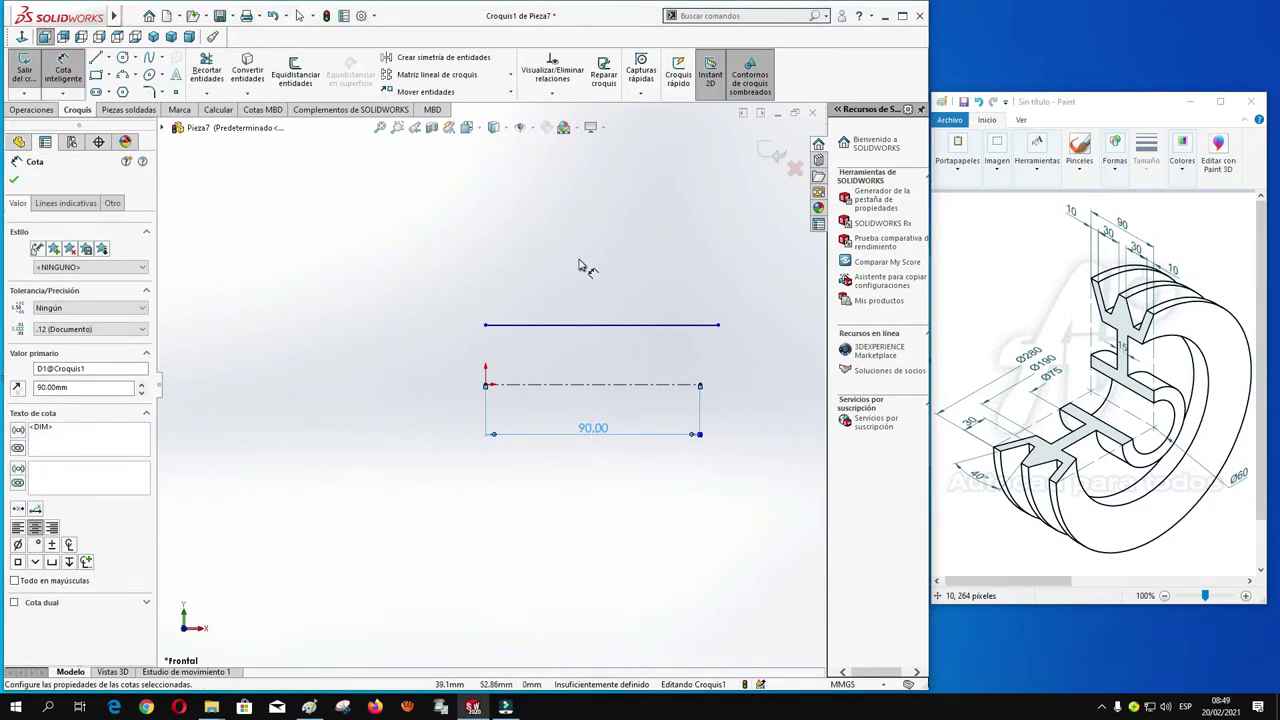
left_click(591, 327)
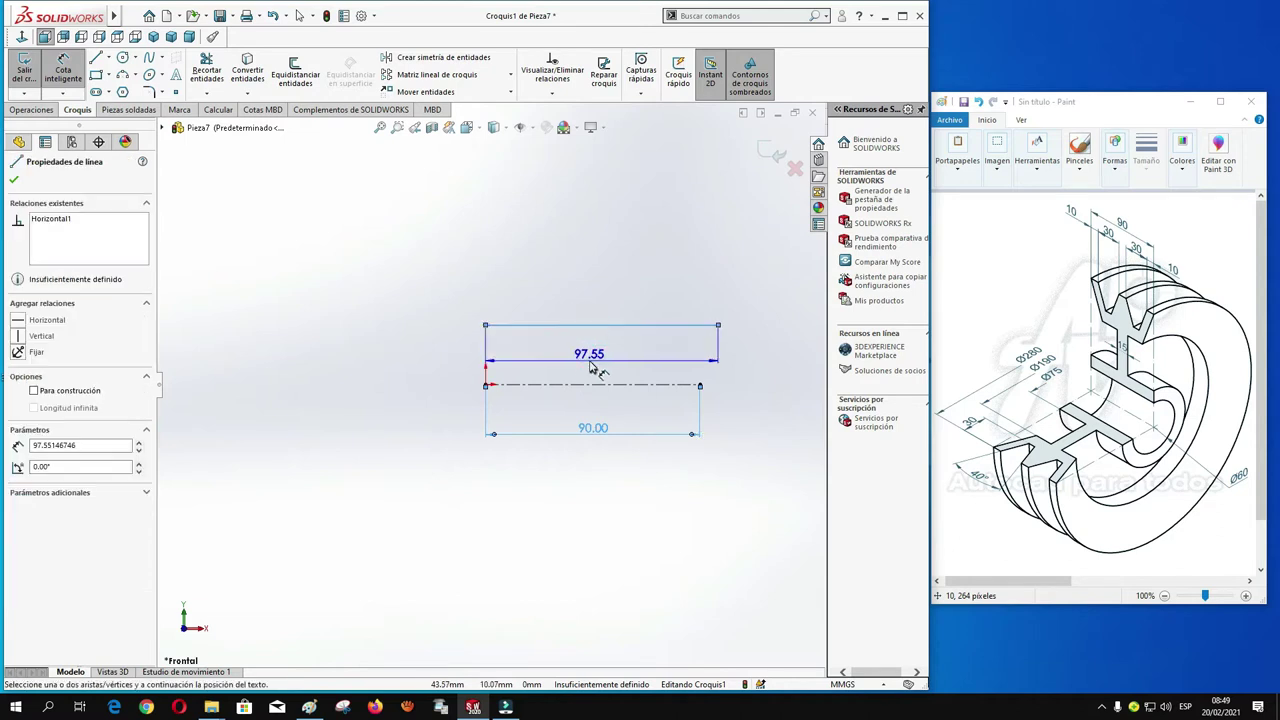
left_click(590, 368)
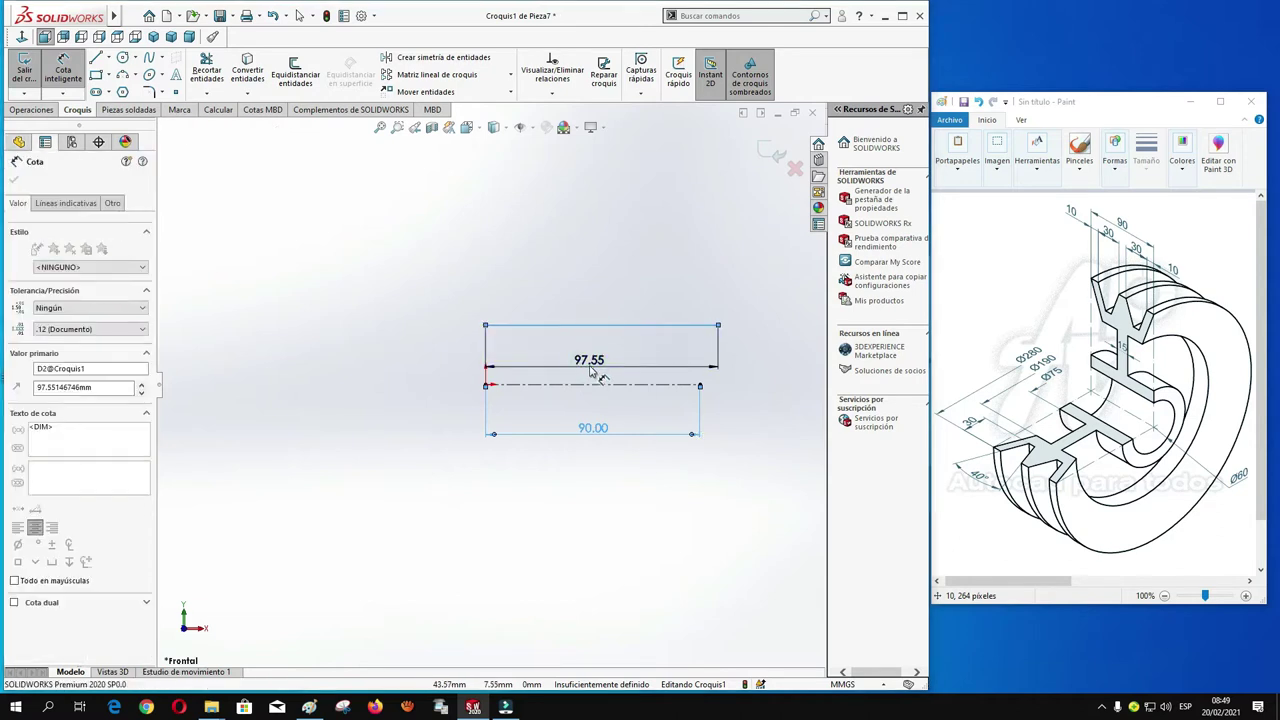
type("90")
key("Return")
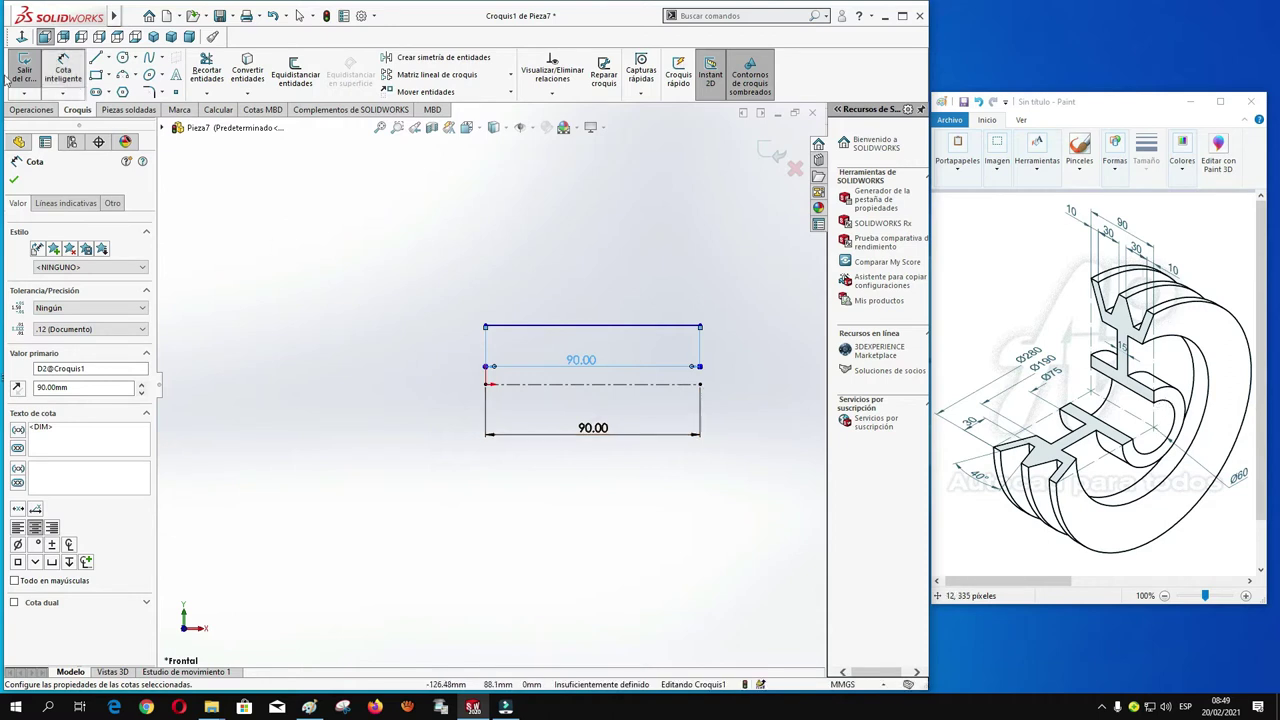
- Set the gap between the upper line and the centerline to 30 mm
left_click(521, 327)
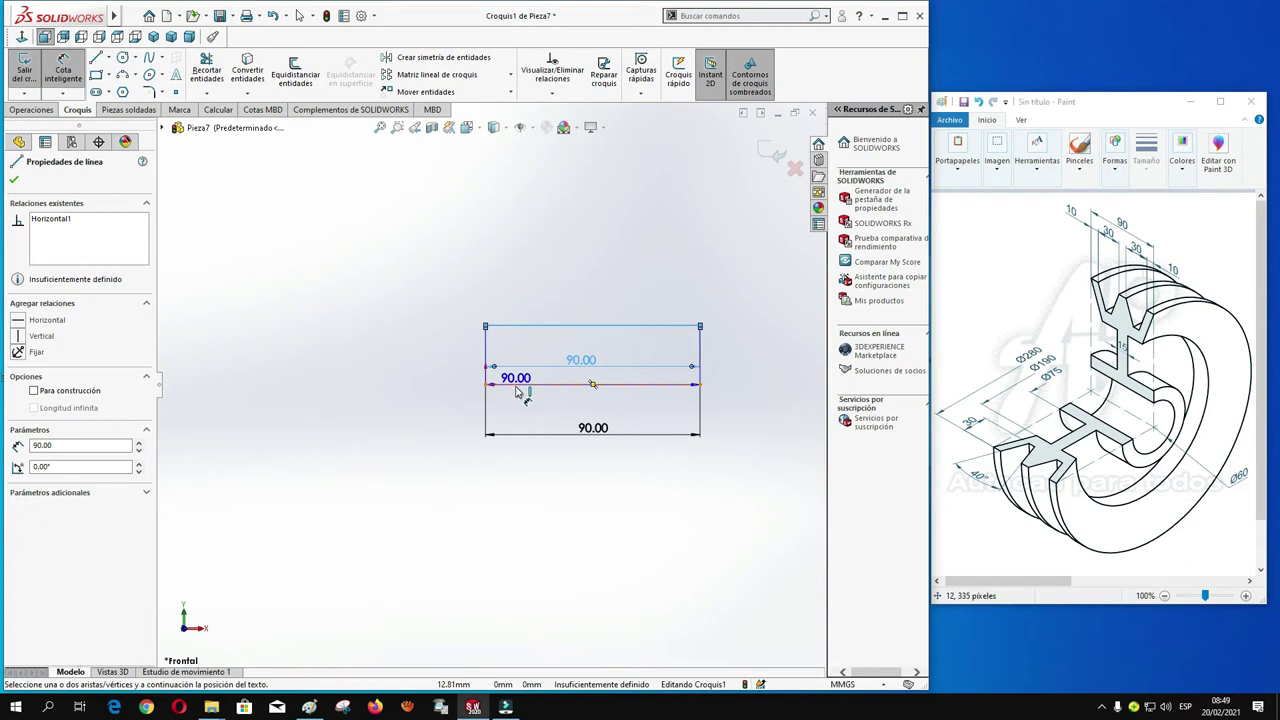
left_click(516, 385)
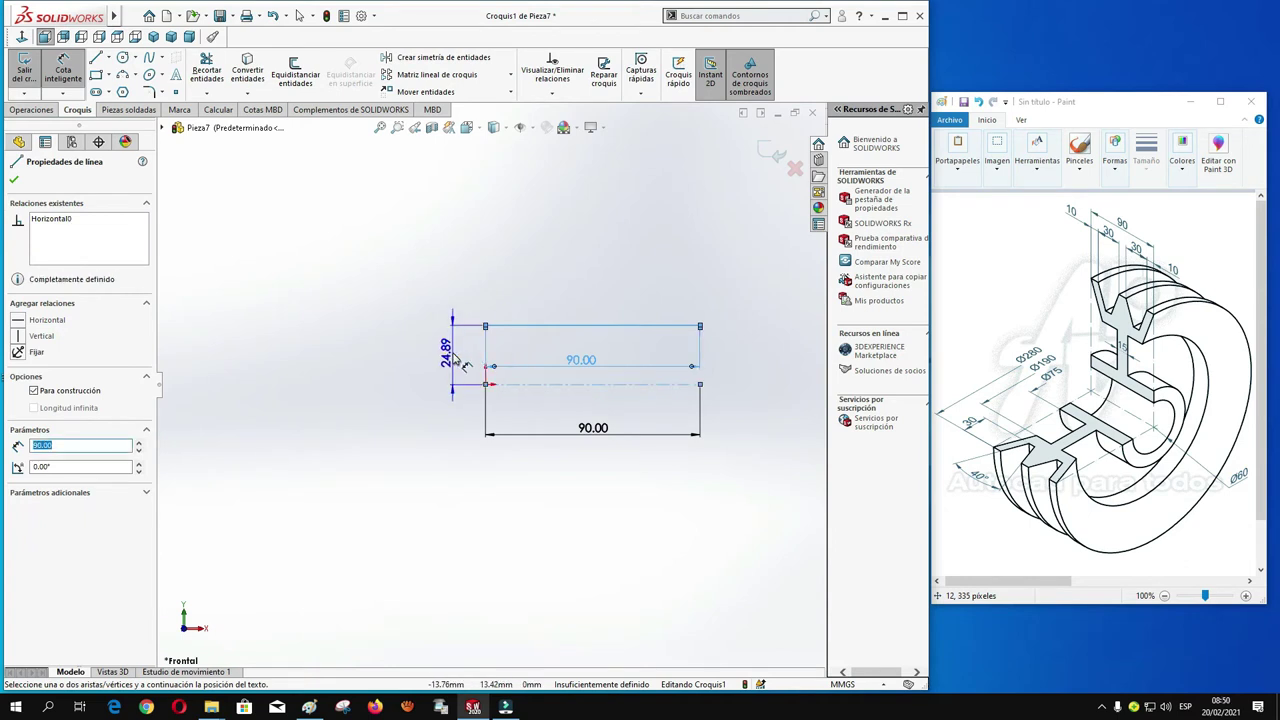
left_click(451, 352)
type("30")
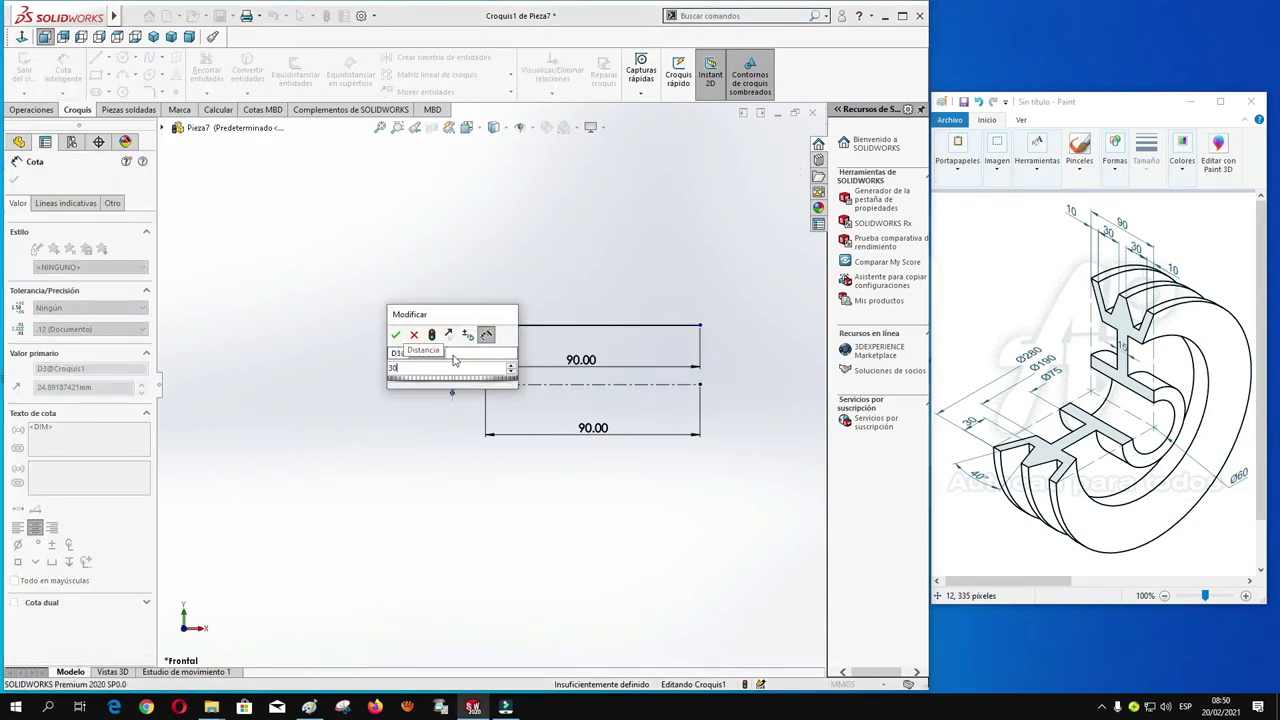
key("Return")
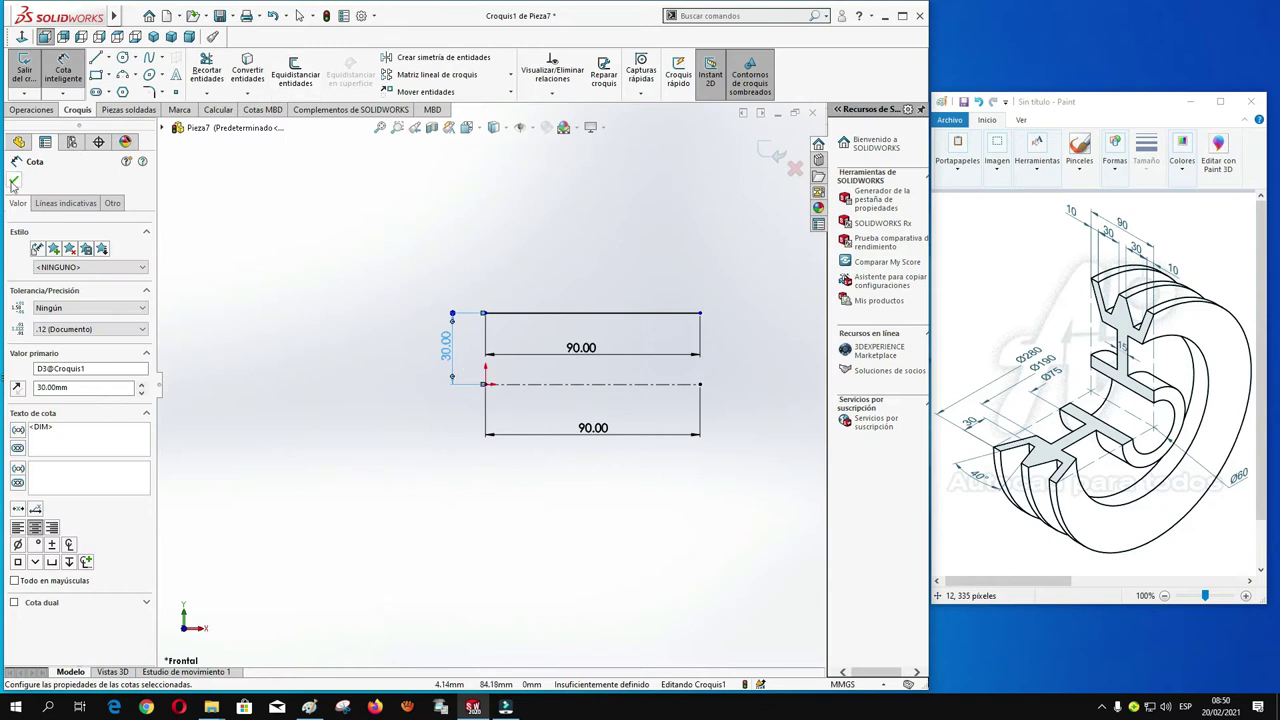
left_click(13, 181)
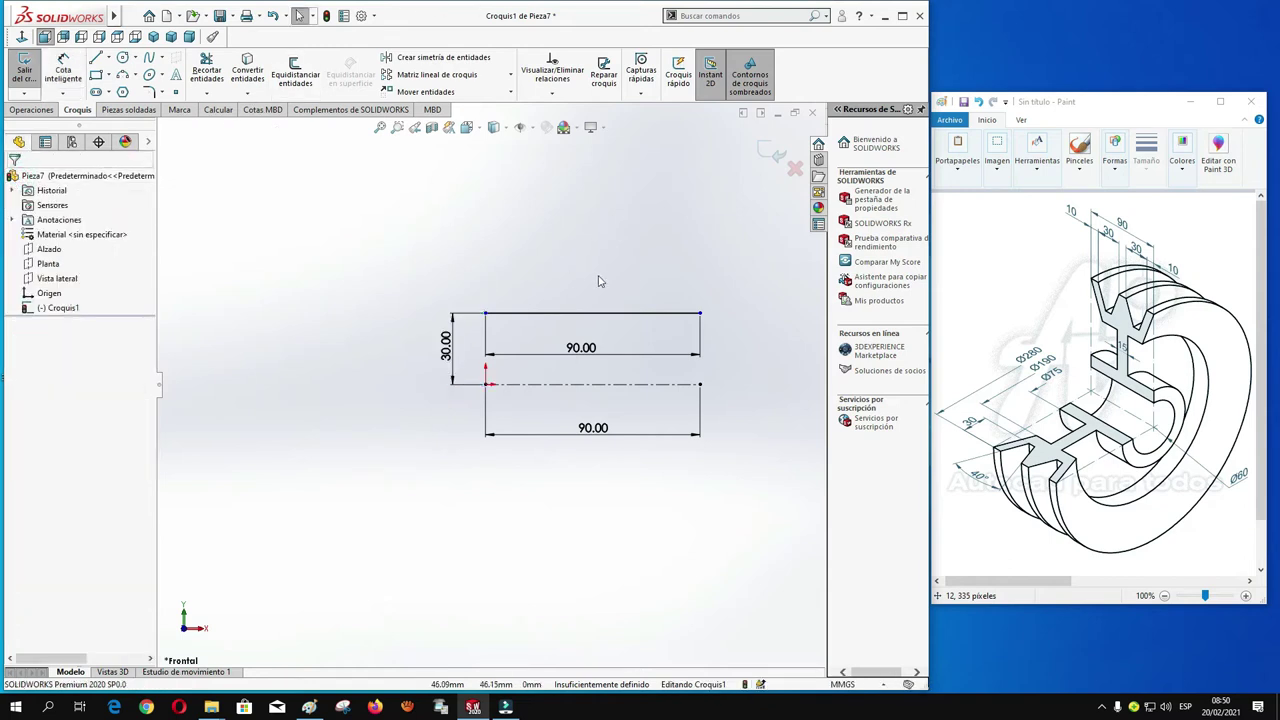
- Draw a vertical construction centerline upward from the upper line's midpoint, then zoom to fit
scroll(605, 280, "up", 1)
scroll(615, 279, "up", 1)
scroll(614, 279, "up", 1)
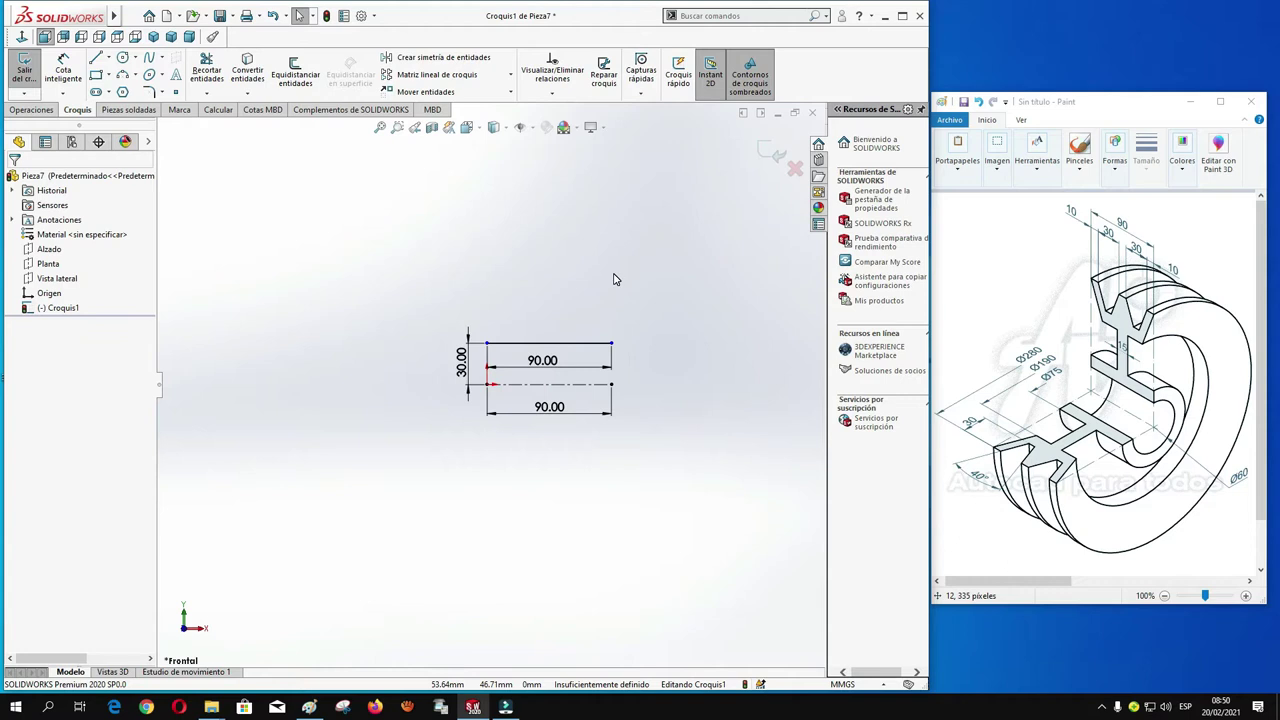
left_click(108, 60)
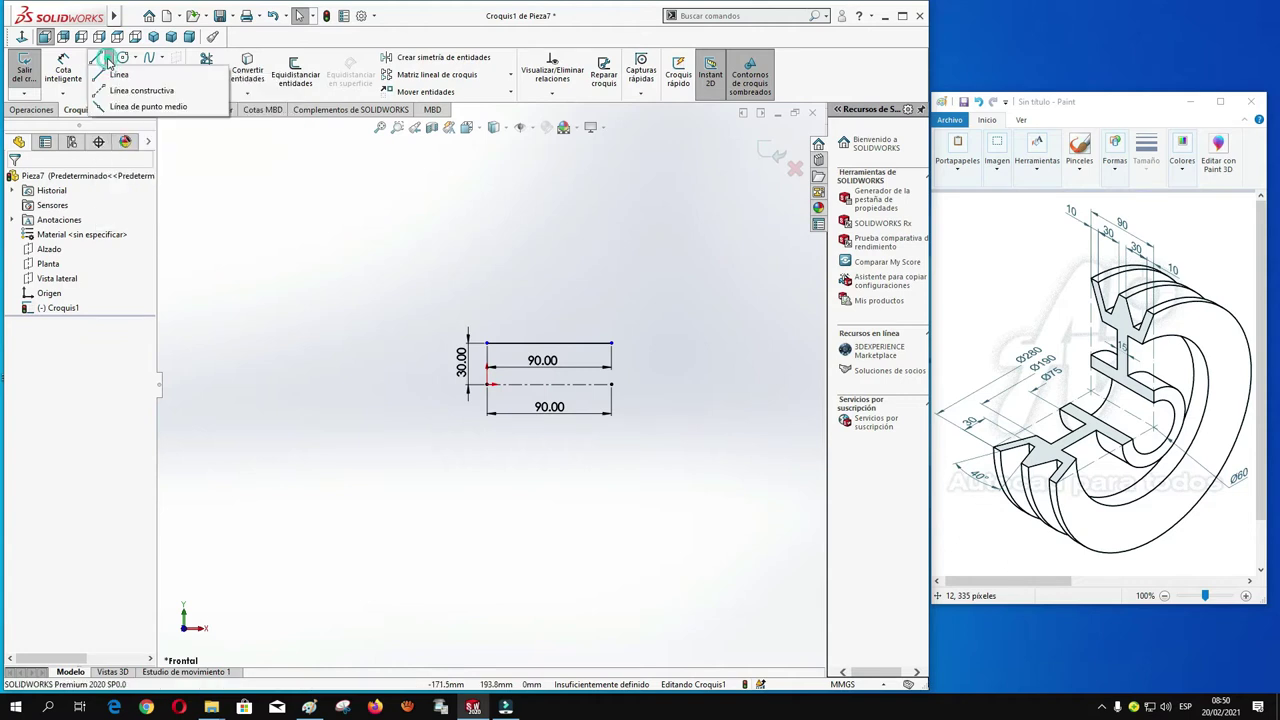
left_click(125, 89)
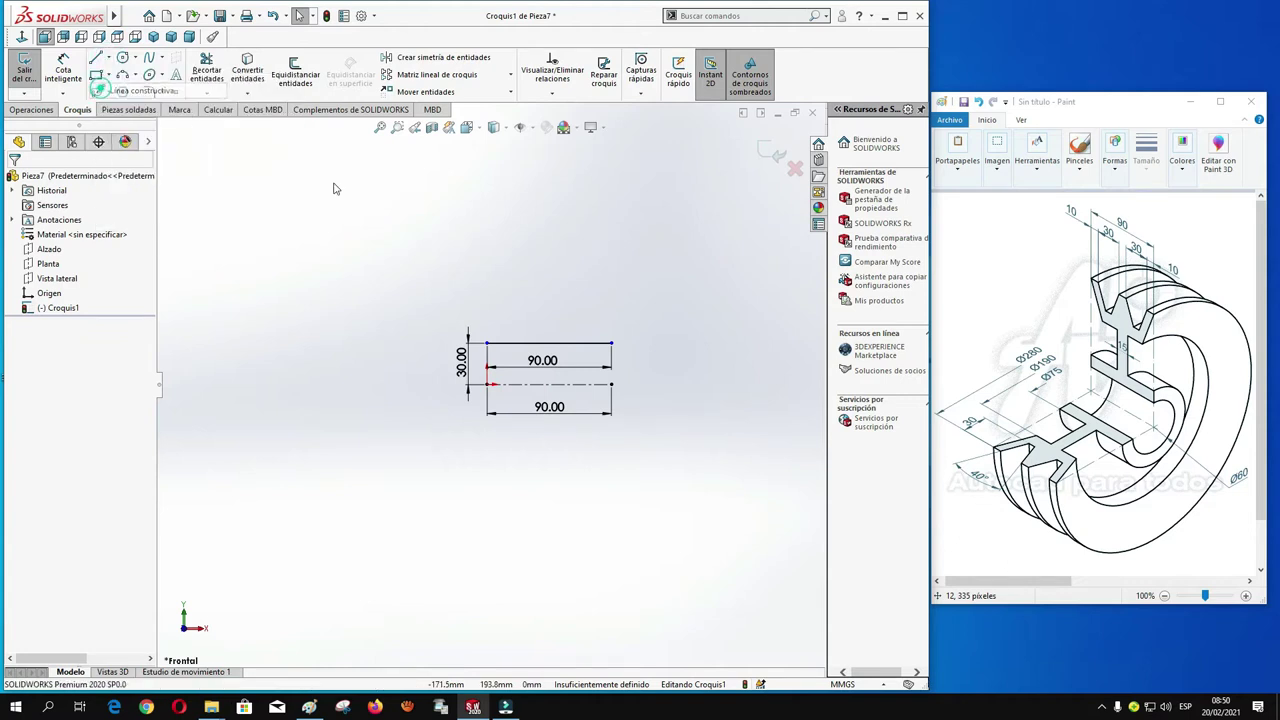
left_click(548, 343)
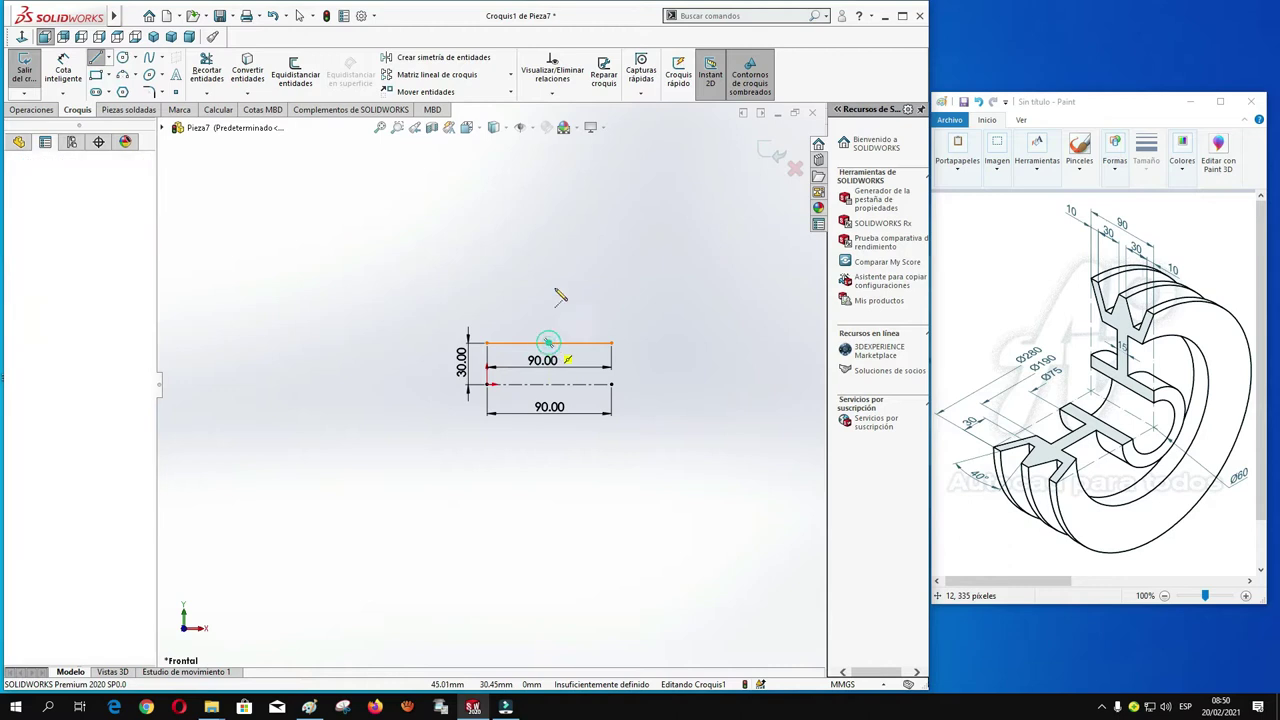
left_click(550, 162)
double_click(551, 164)
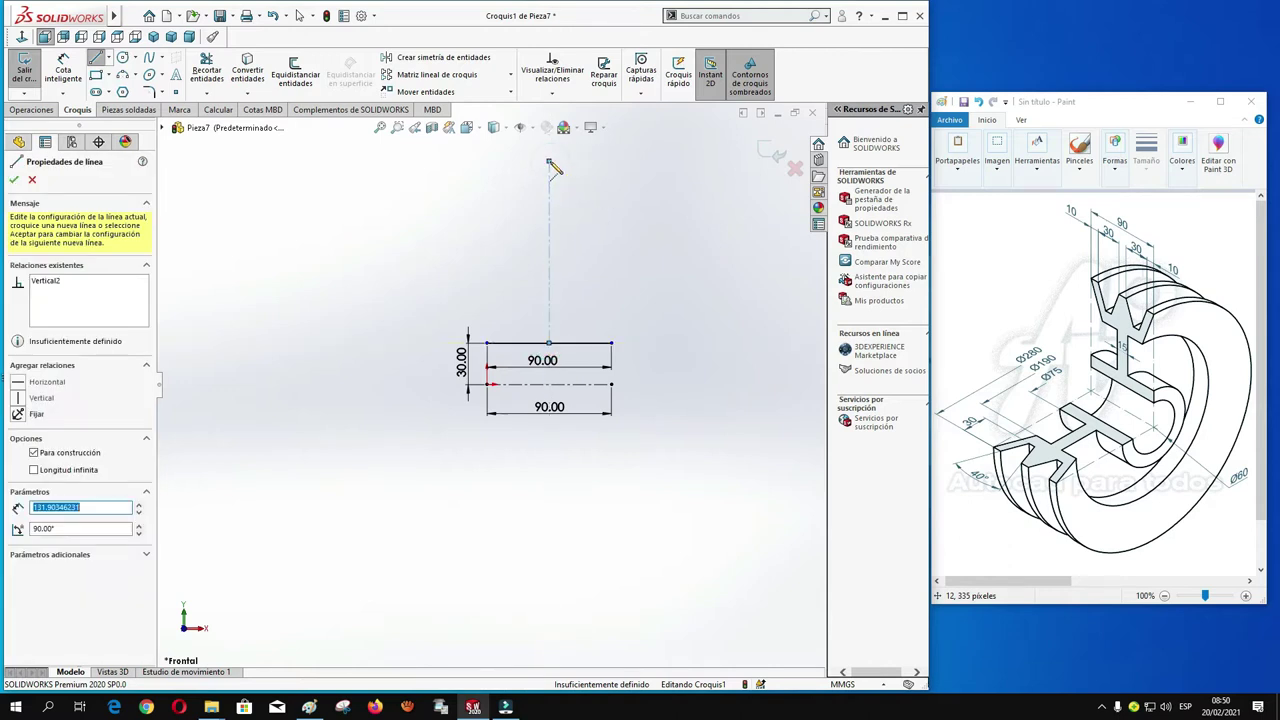
key("Escape")
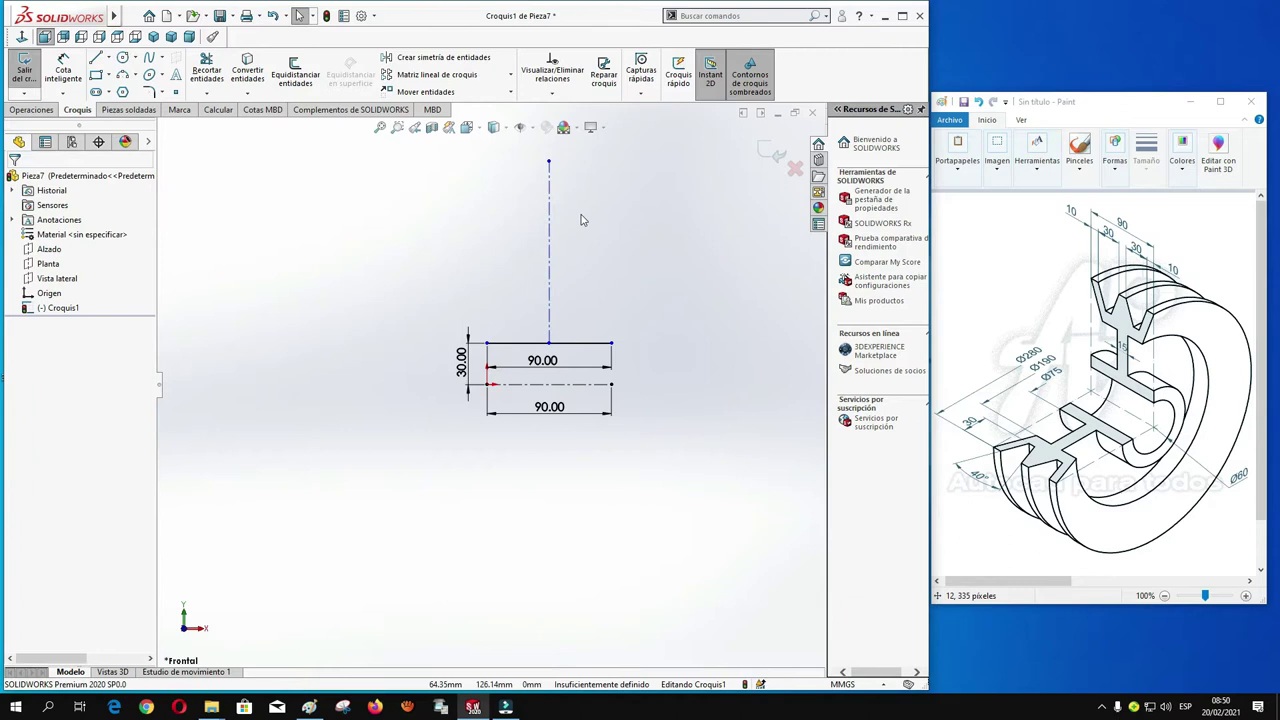
key("f")
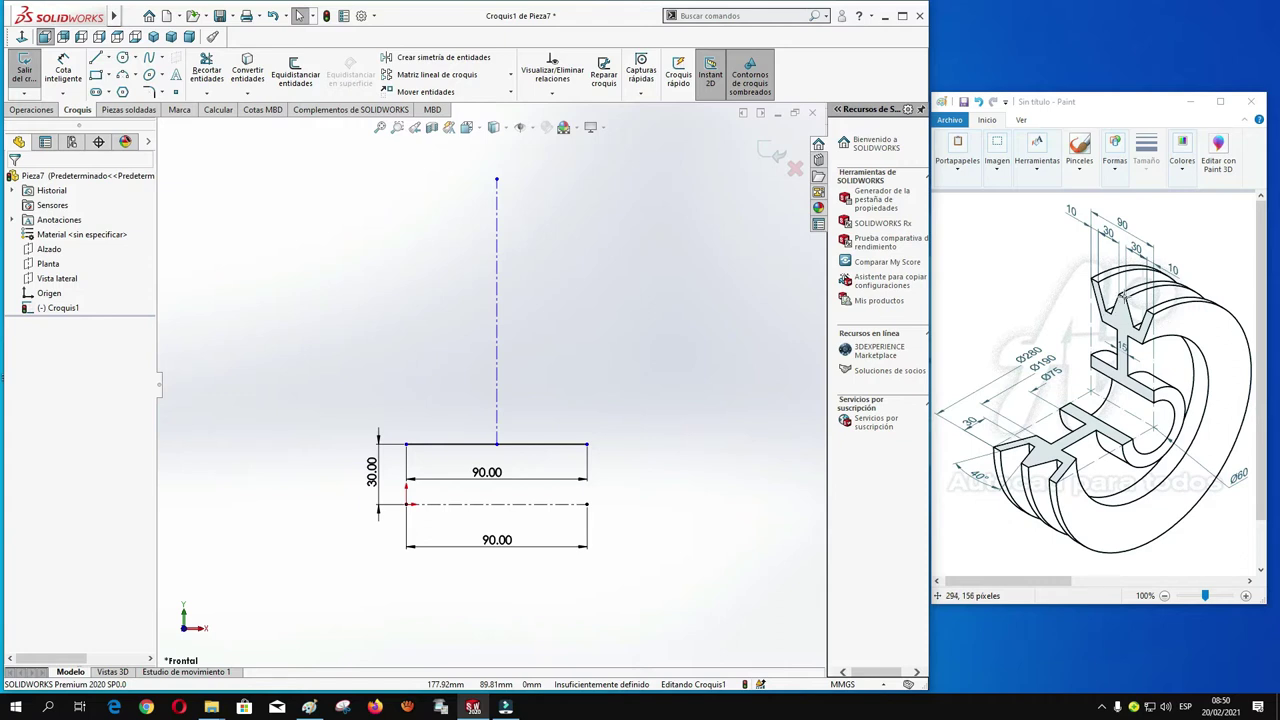
- Chain lines from the hub corner through the stepped profile and slanted flank up to the rim
left_click(96, 57)
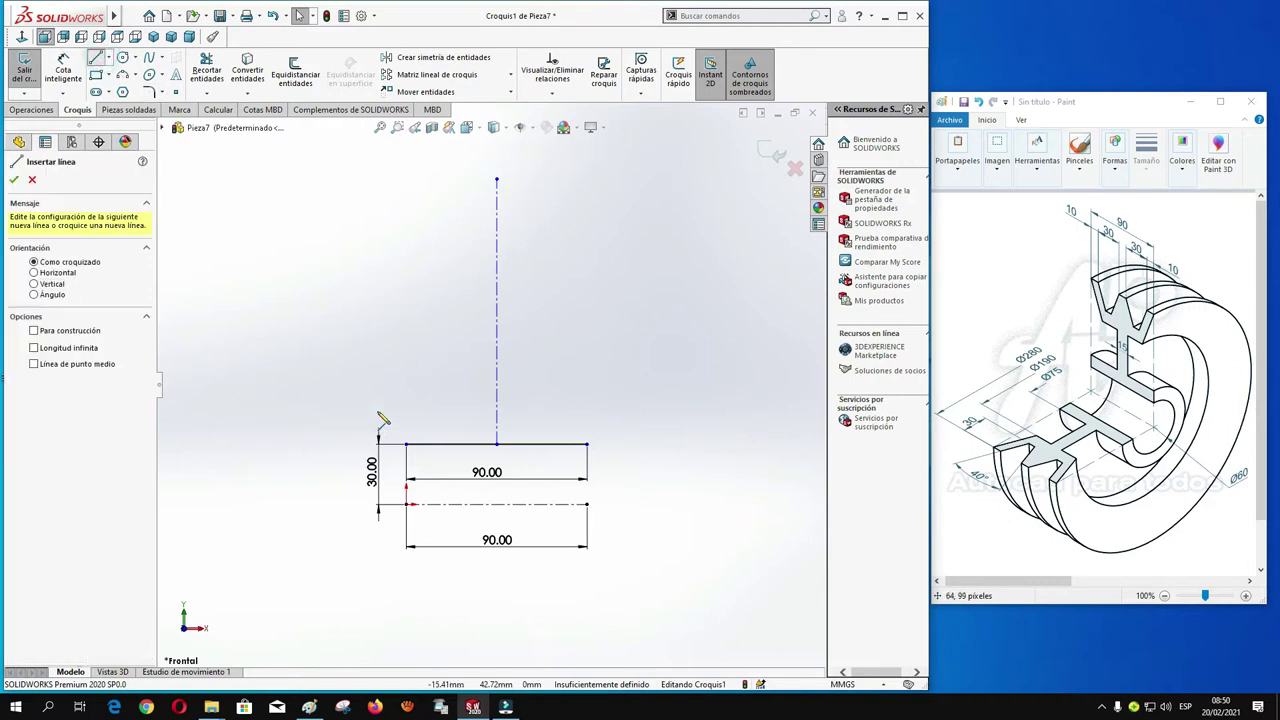
left_click(406, 444)
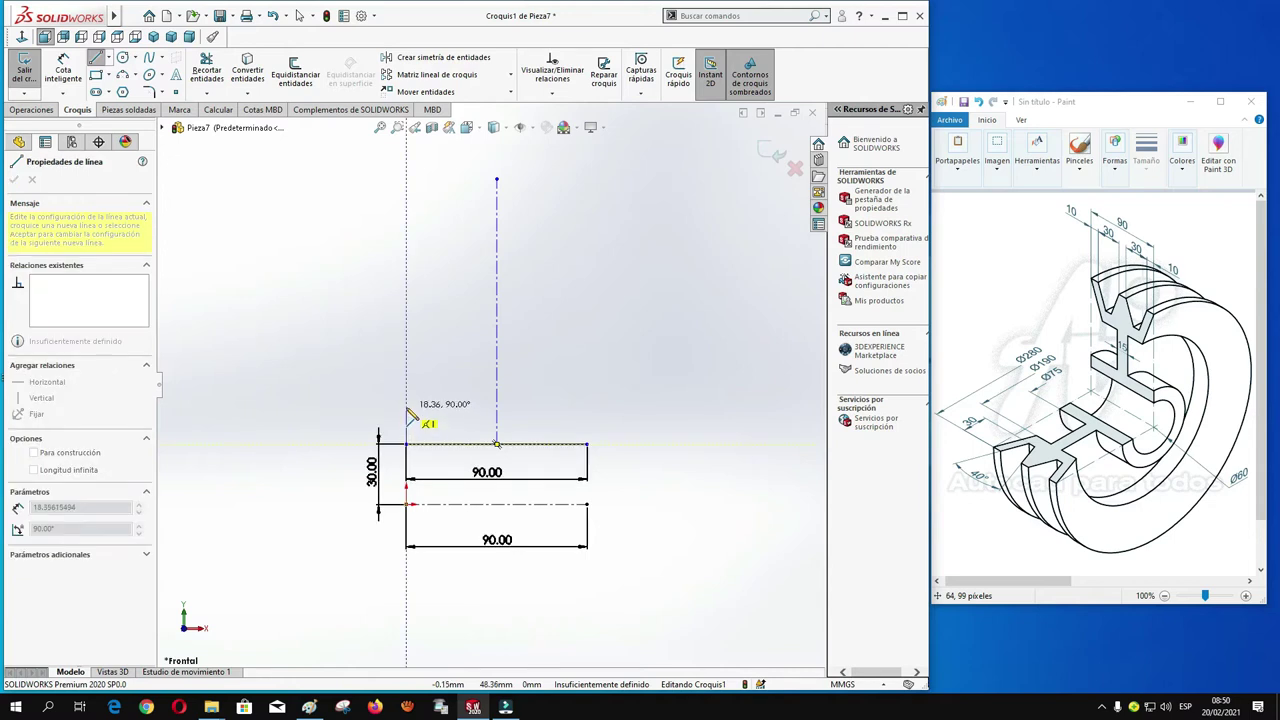
left_click(406, 408)
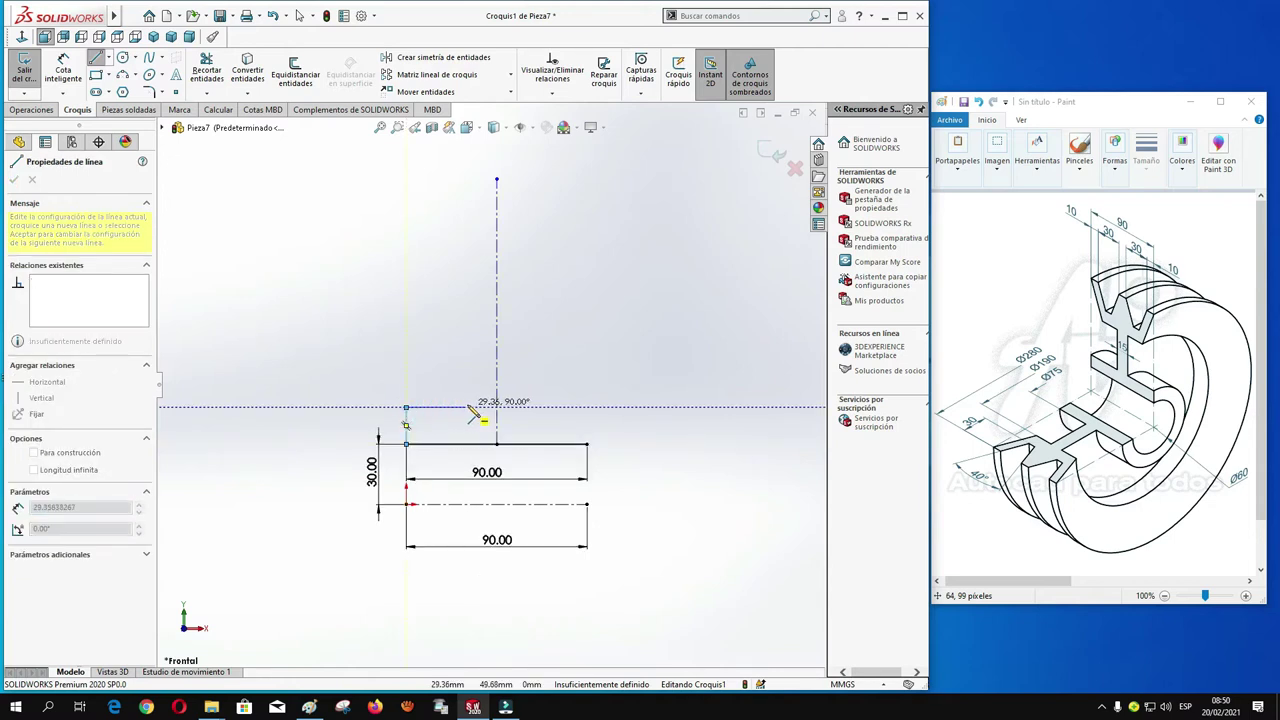
left_click(472, 407)
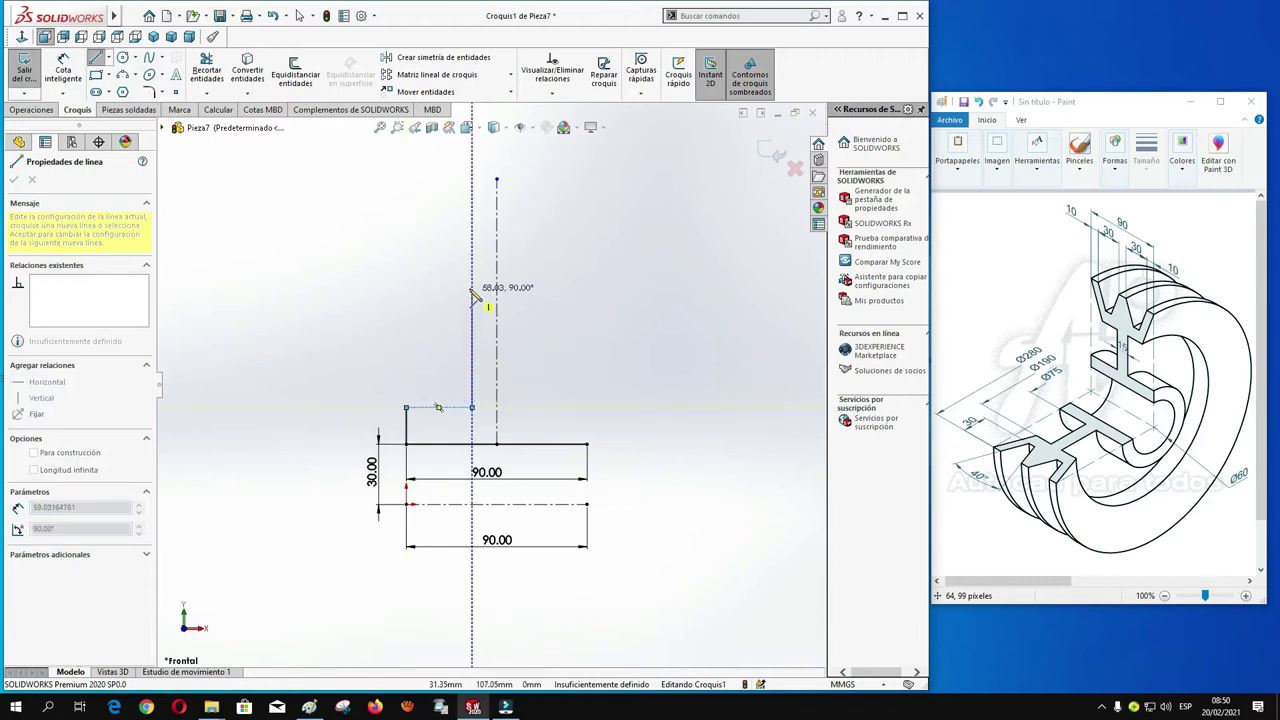
left_click(472, 276)
left_click(420, 278)
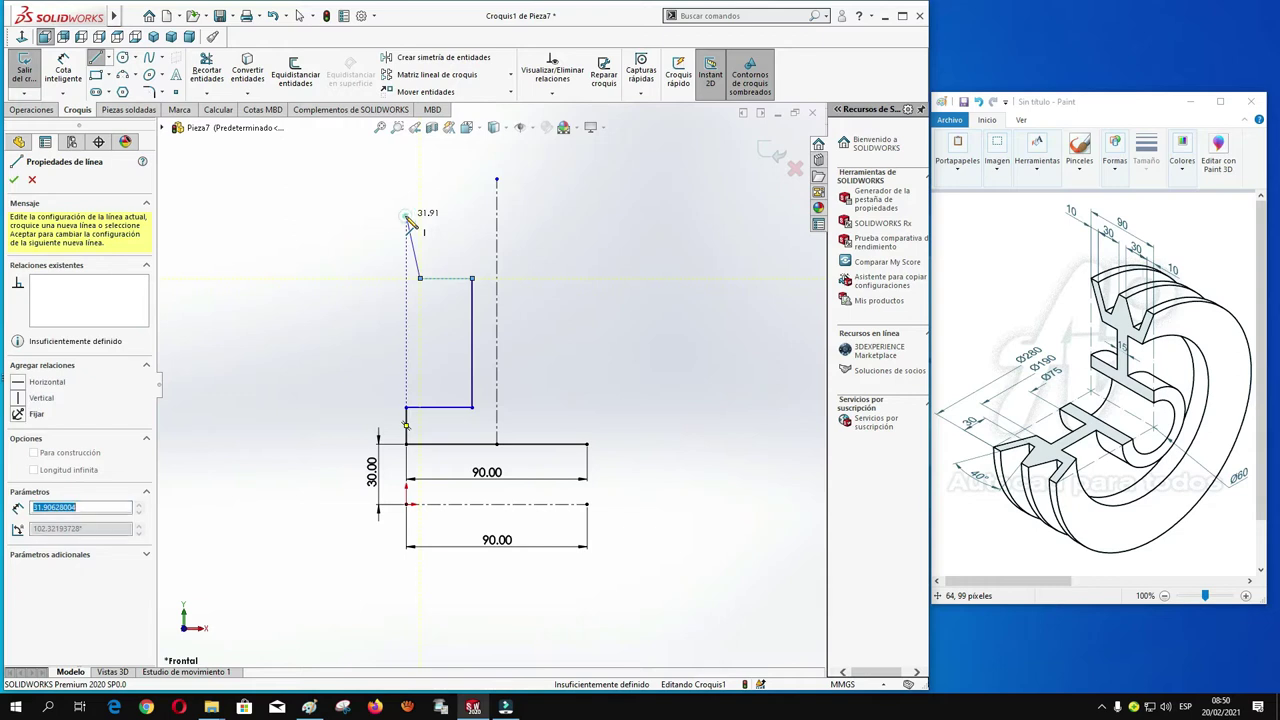
left_click(406, 215)
- Finish the rim top with a flat-bottomed V-groove notch closing at the vertical centerline
left_click(425, 215)
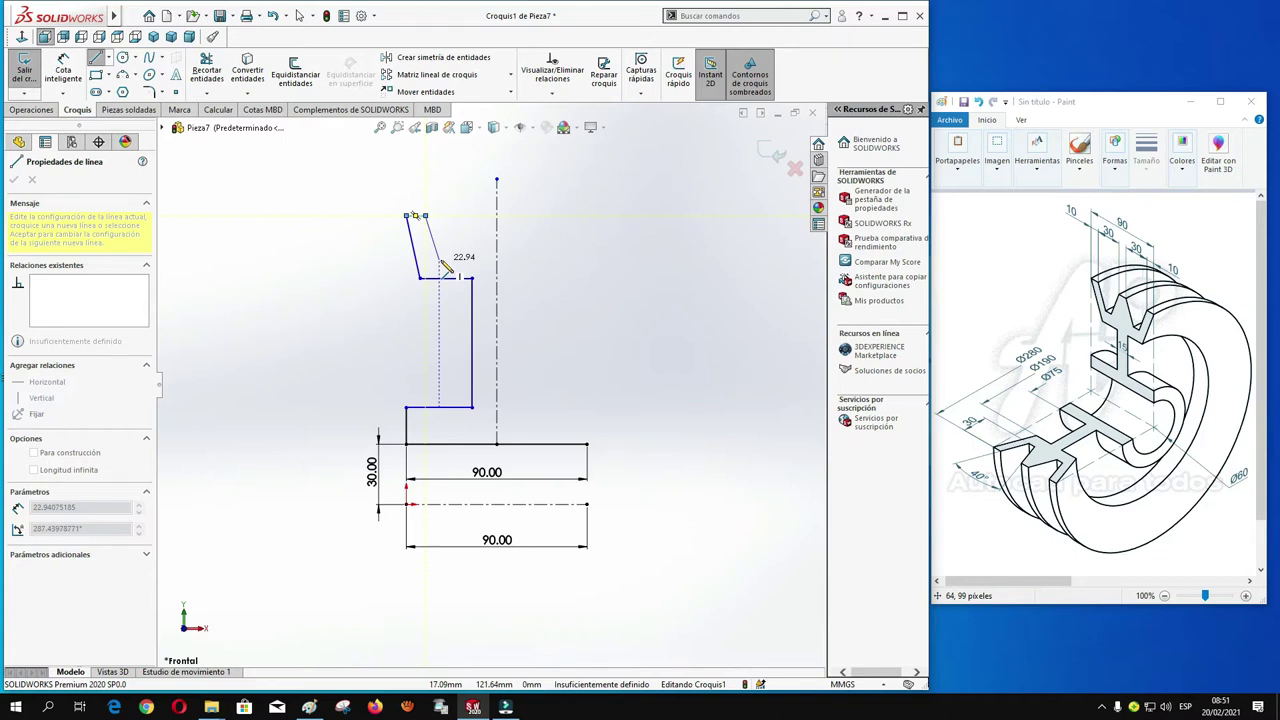
left_click(438, 260)
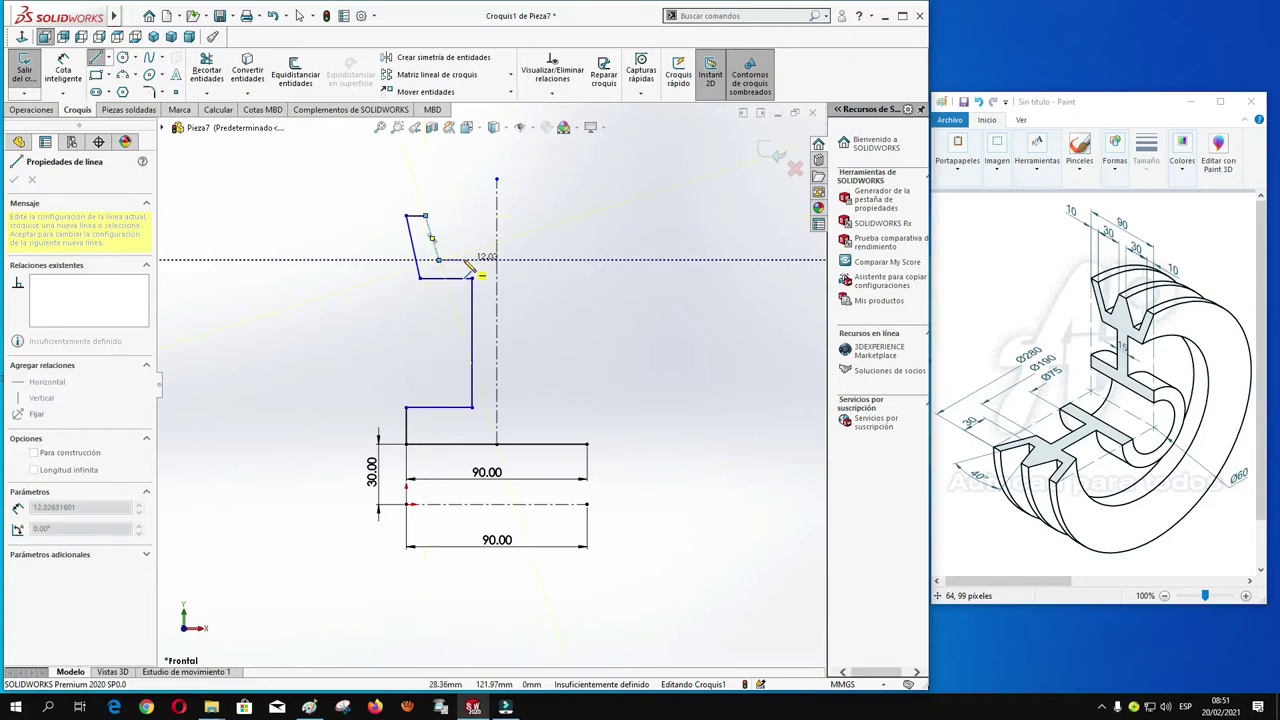
left_click(463, 260)
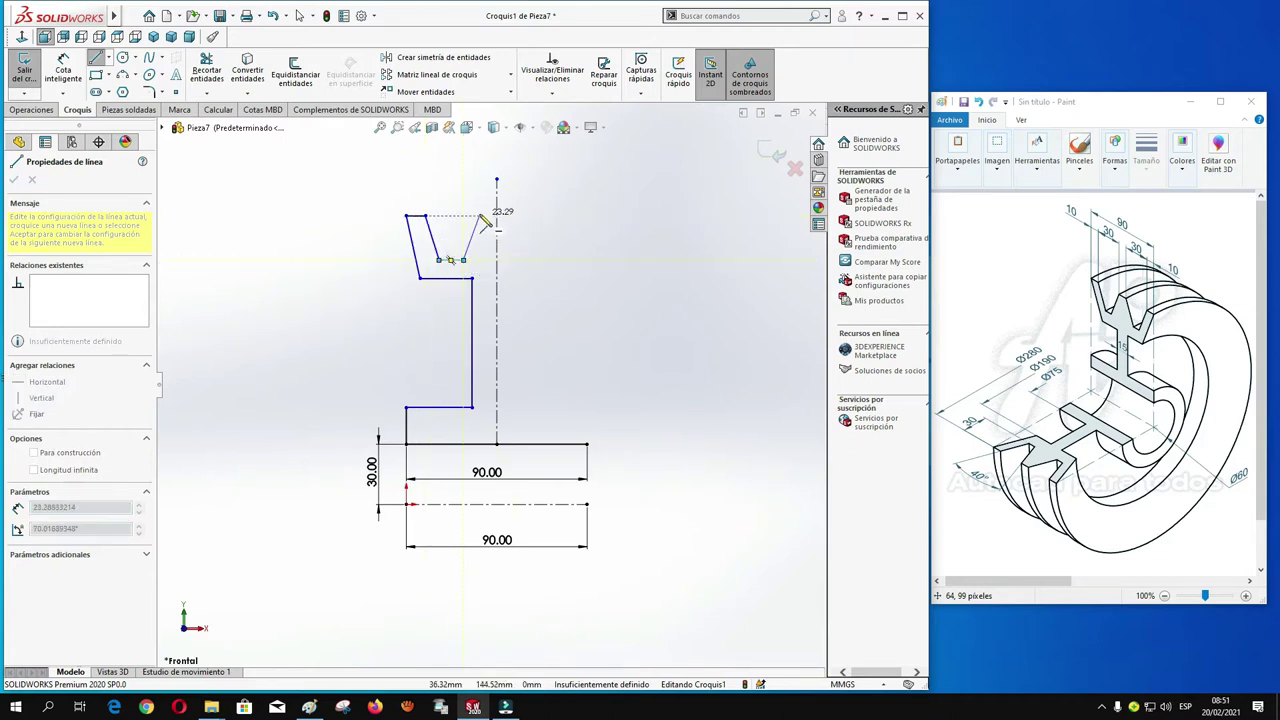
left_click(479, 216)
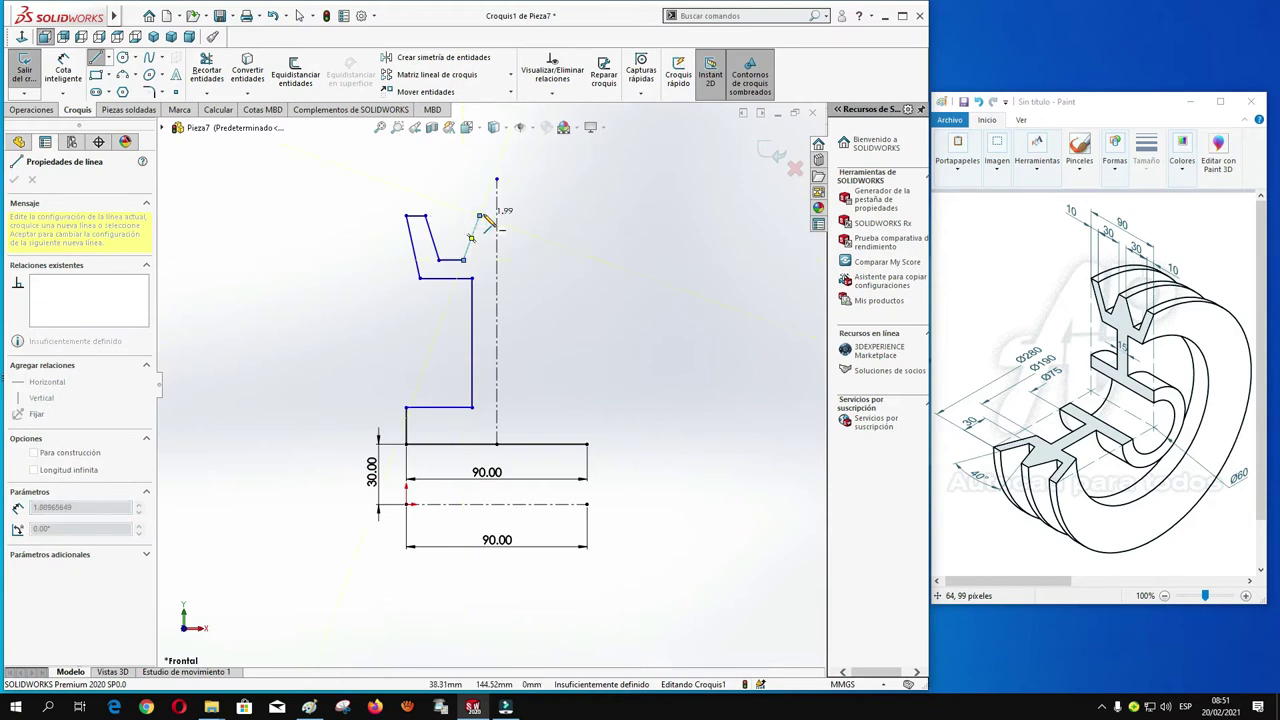
left_click(496, 216)
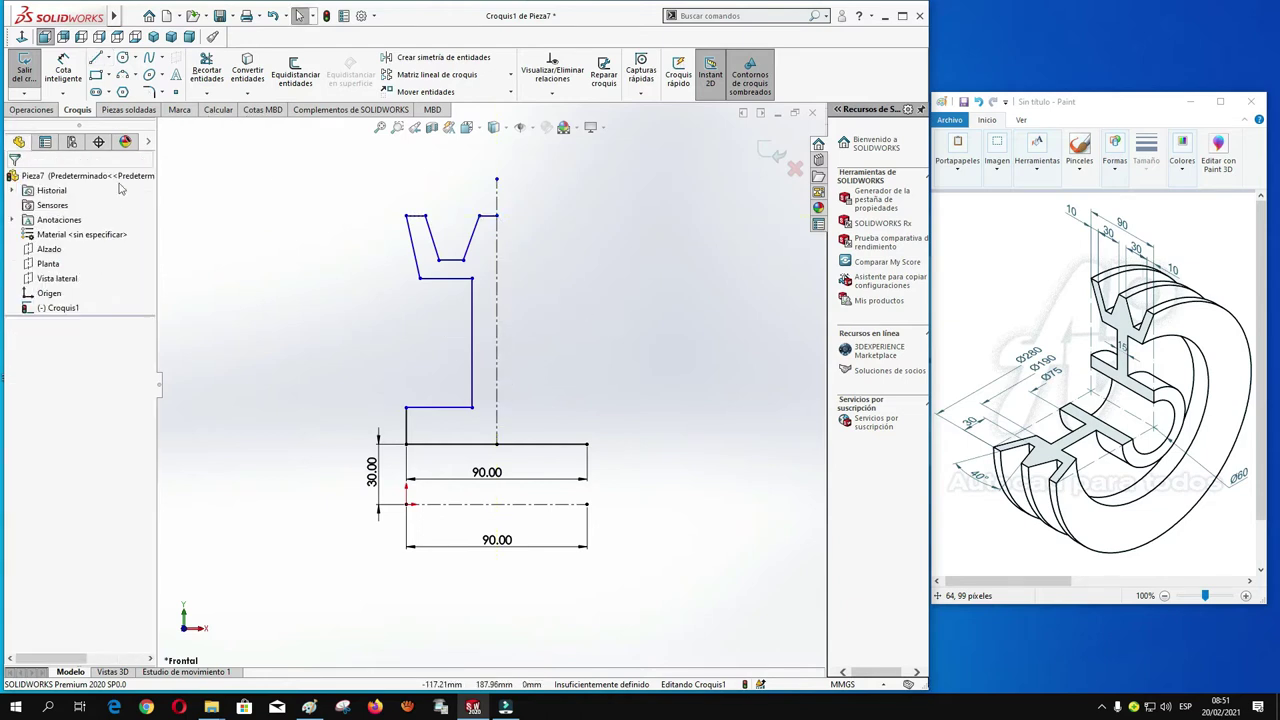
left_click(63, 68)
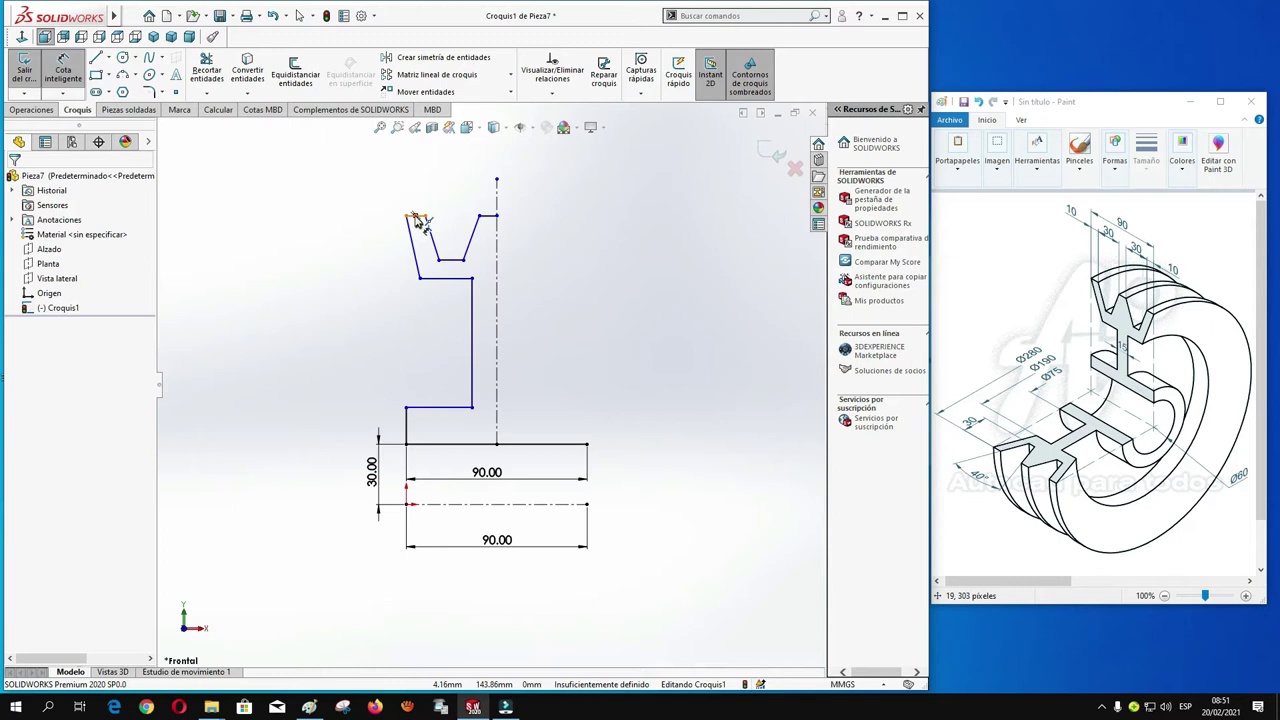
scroll(421, 221, "down", 1)
scroll(440, 250, "down", 1)
scroll(460, 276, "down", 1)
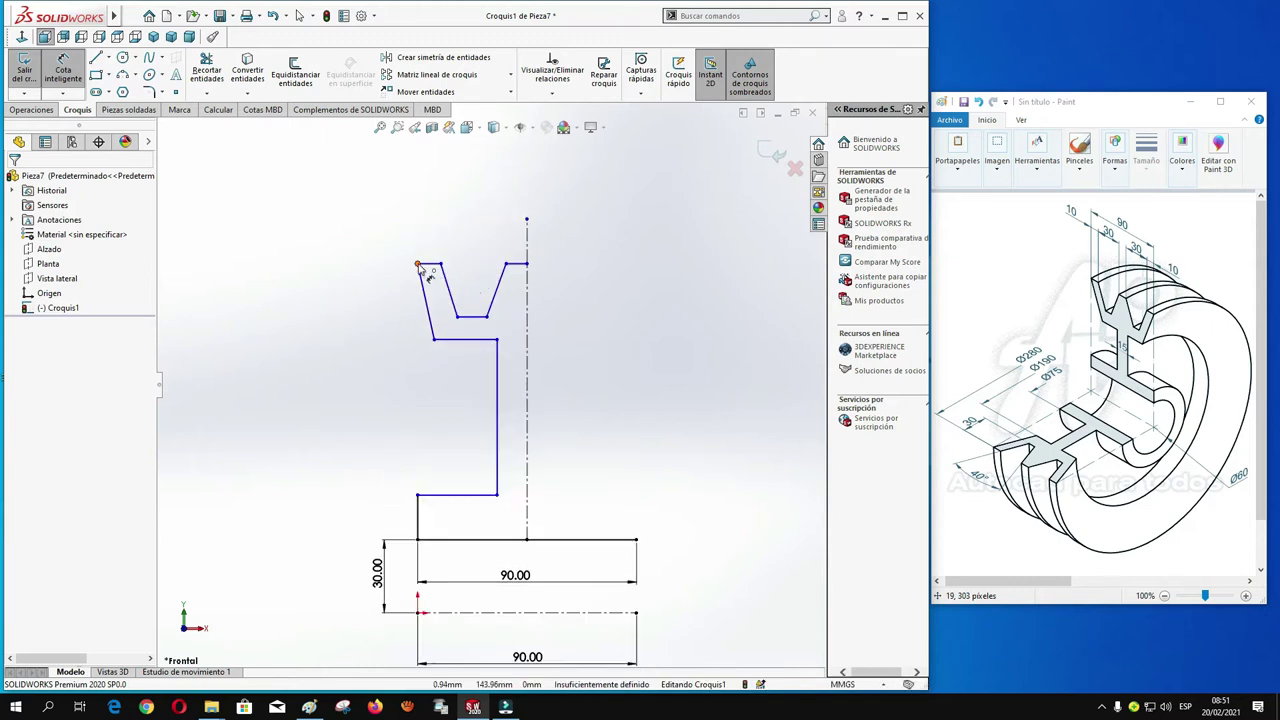
- Dimension the left and right rim top corners 140 mm above the horizontal centerline
left_click(418, 265)
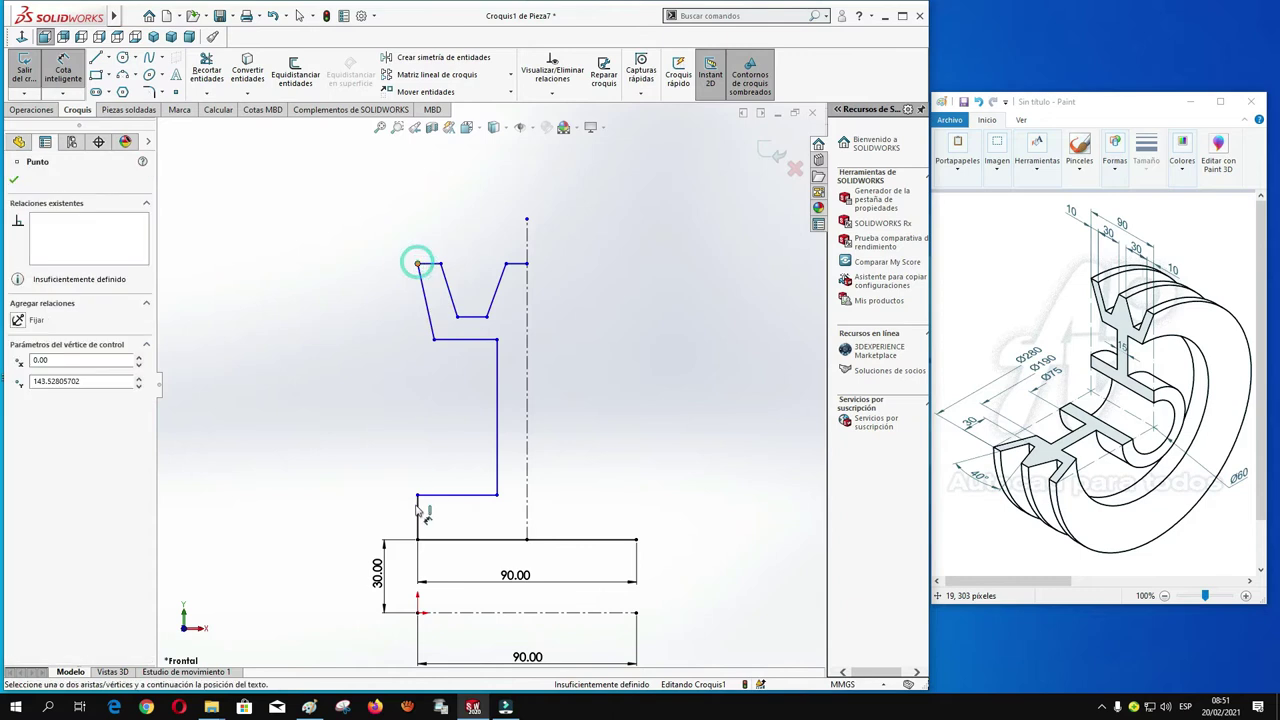
left_click(445, 613)
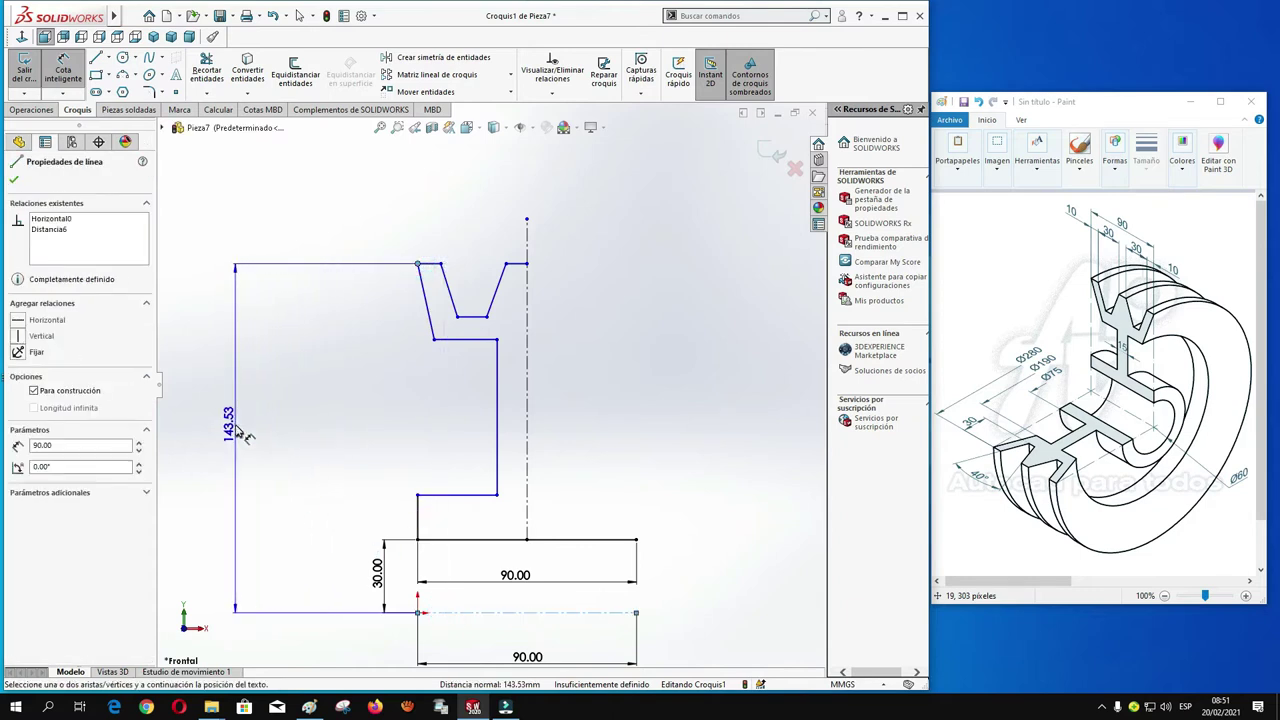
left_click(232, 435)
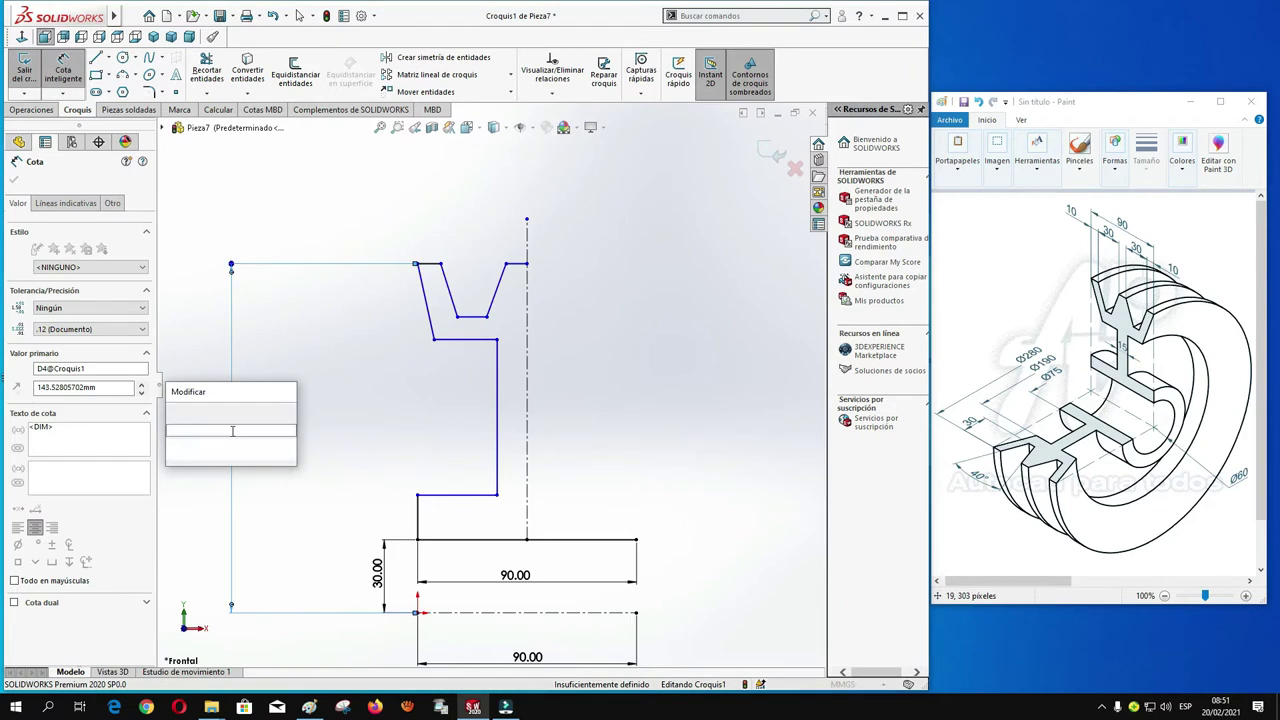
type("140")
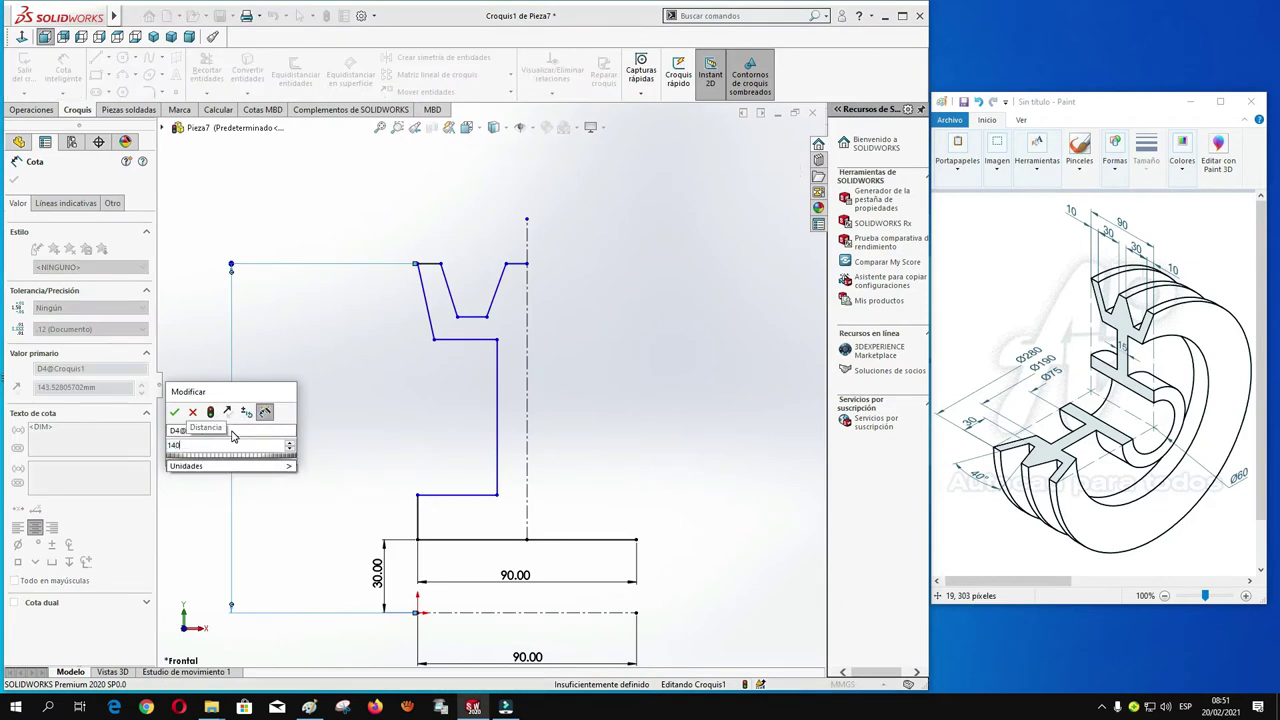
key("Return")
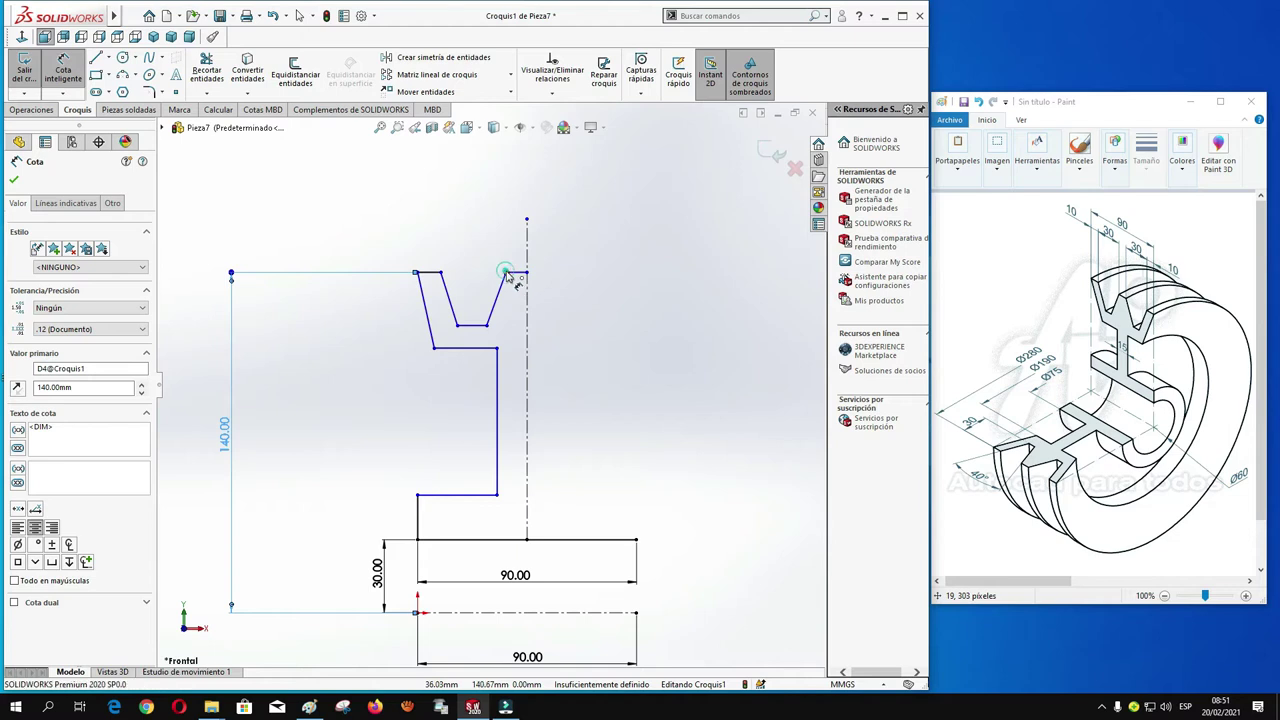
left_click(507, 274)
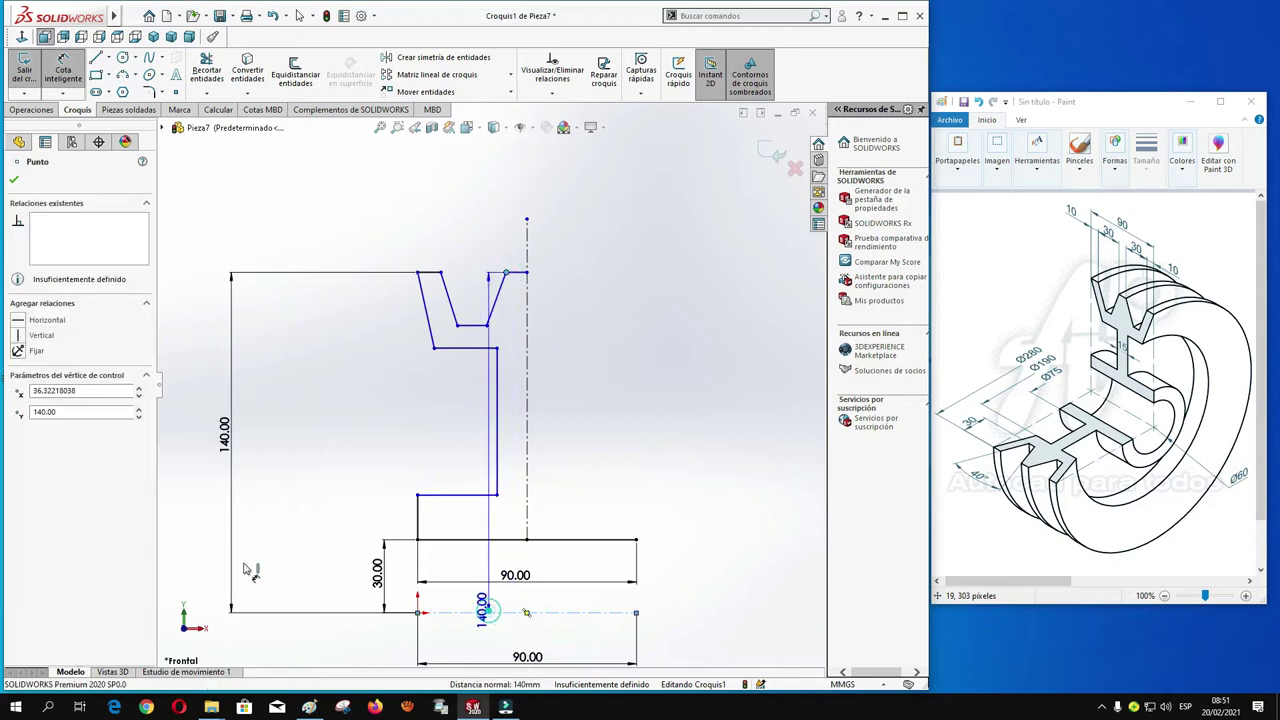
left_click(490, 613)
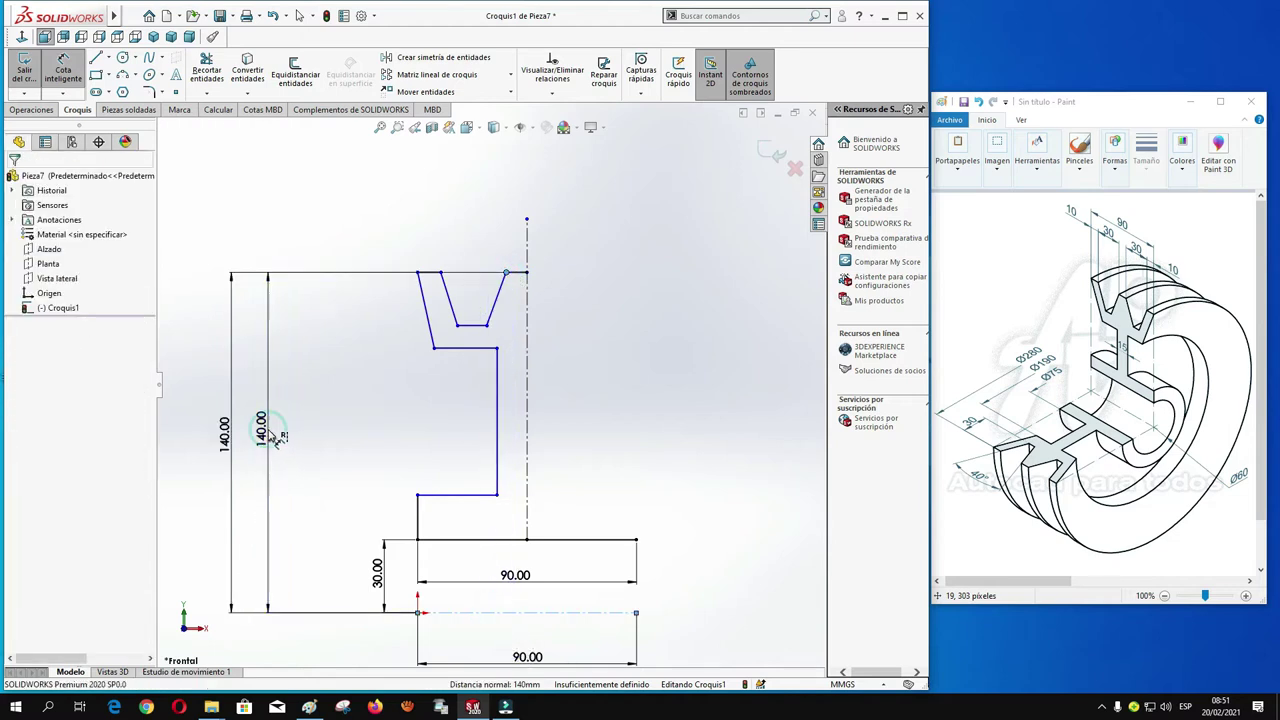
left_click(268, 430)
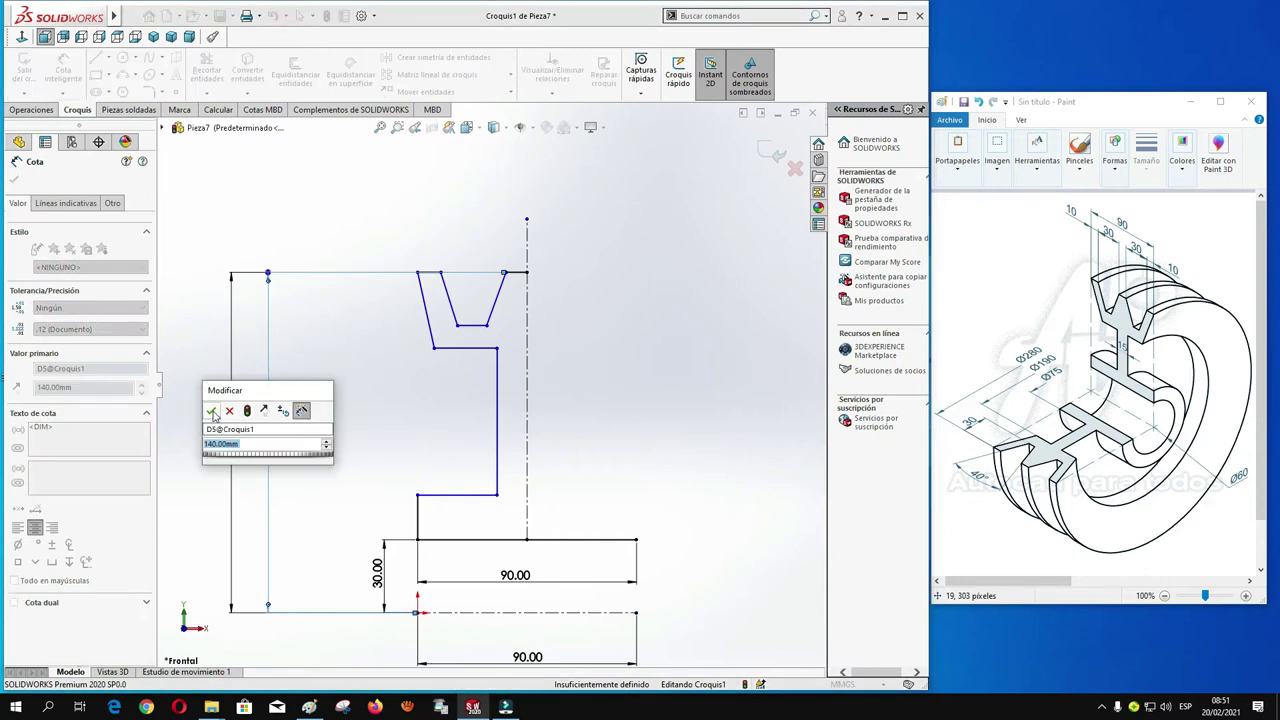
key("Return")
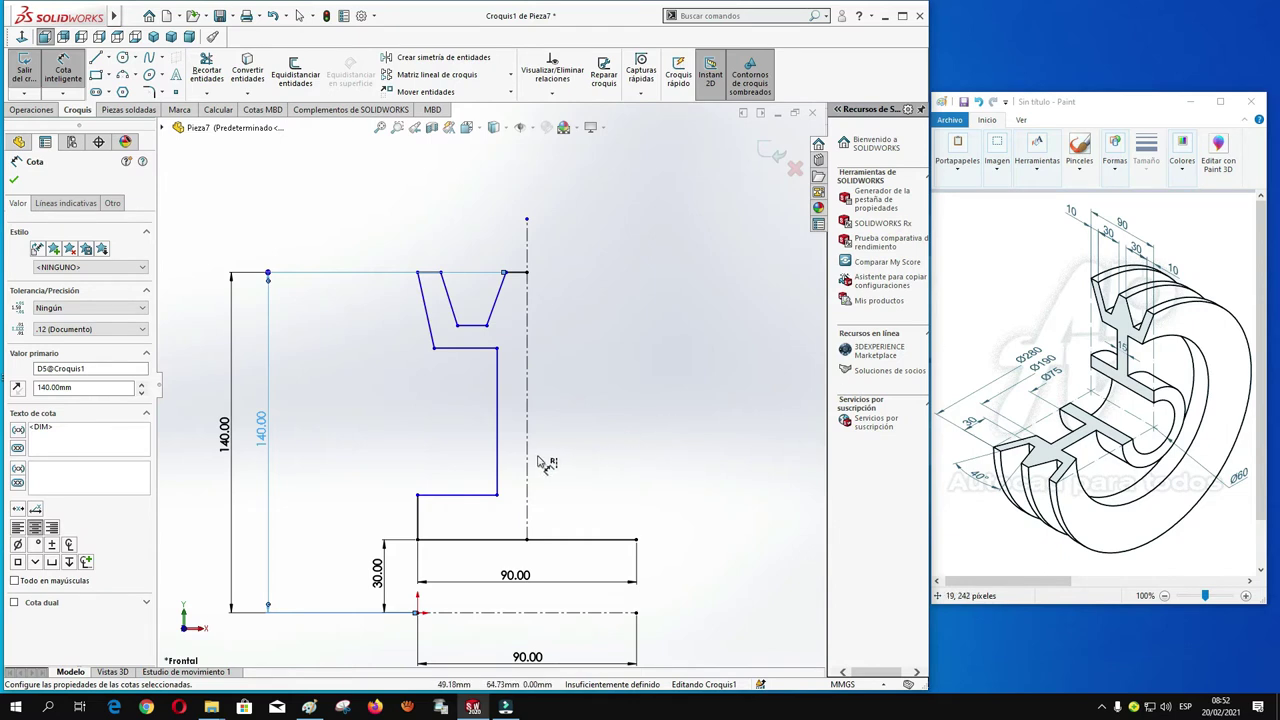
- Set the rim's lower inner corner to 190/2 (95 mm) from the centerline
left_click(434, 349)
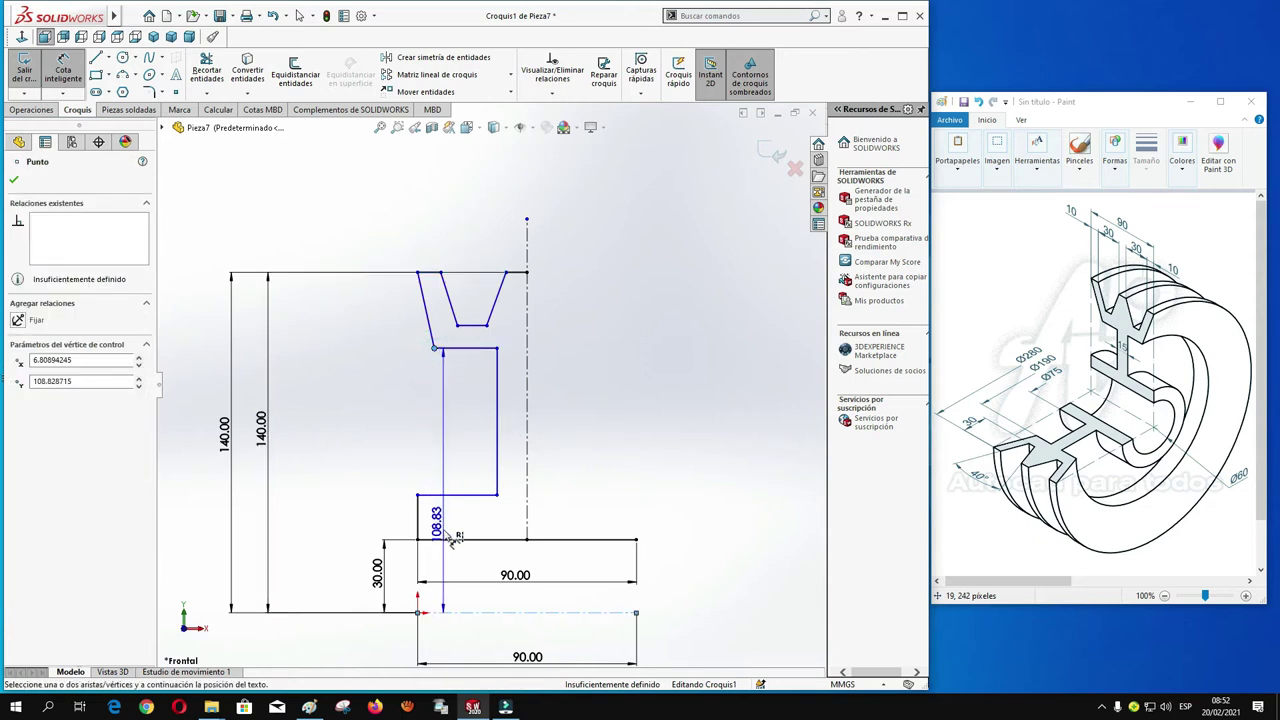
left_click(454, 615)
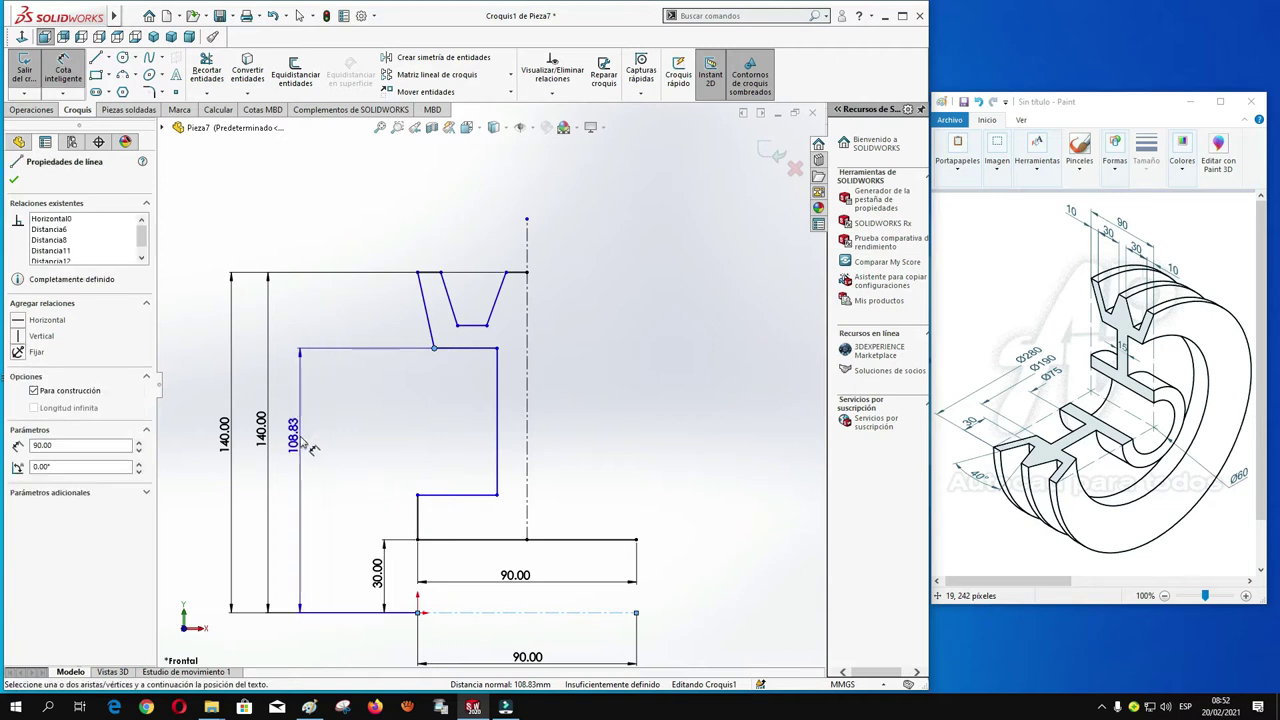
left_click(301, 435)
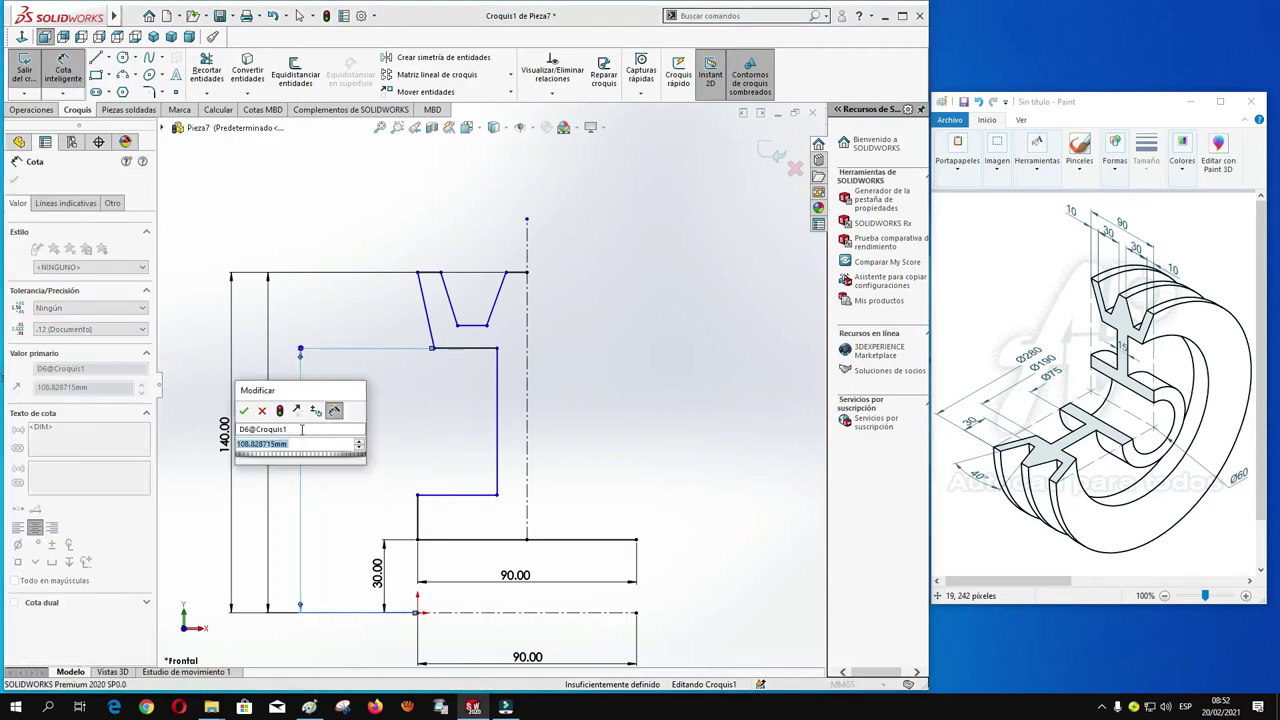
type("190/2")
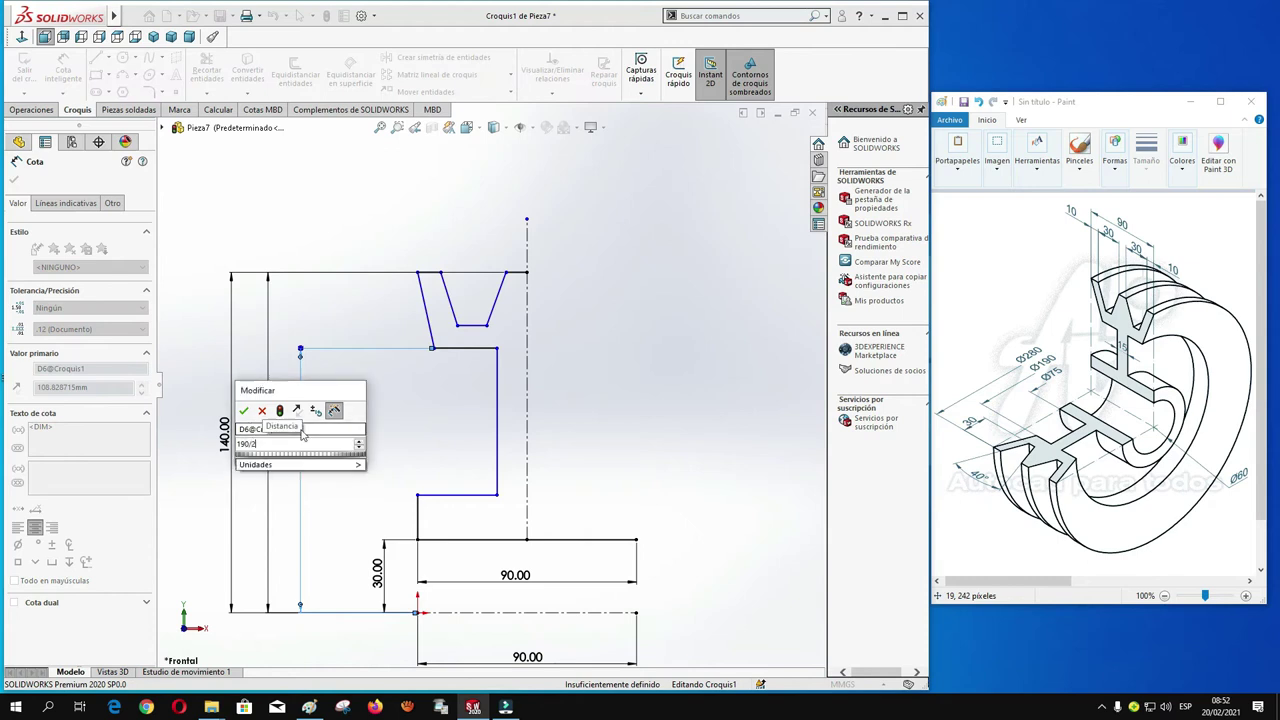
key("Return")
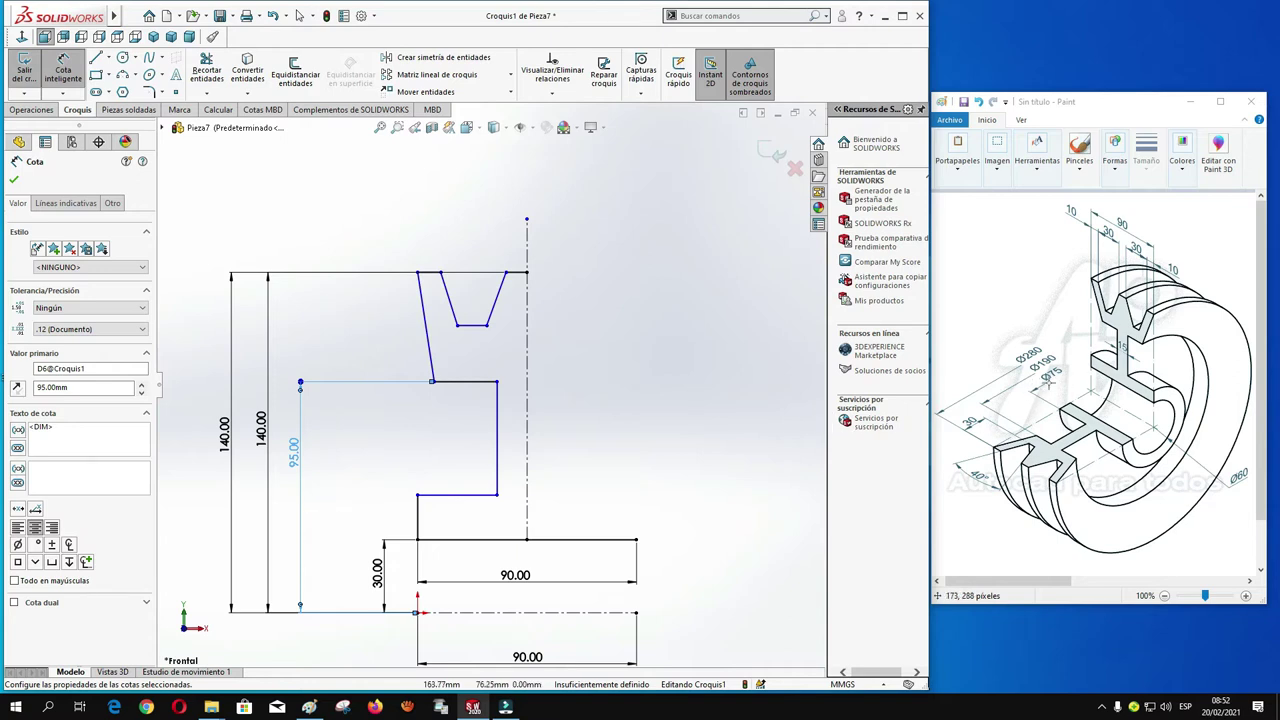
- Set the hub step corner 37.5 mm from the centre axis
left_click(417, 494)
left_click(428, 612)
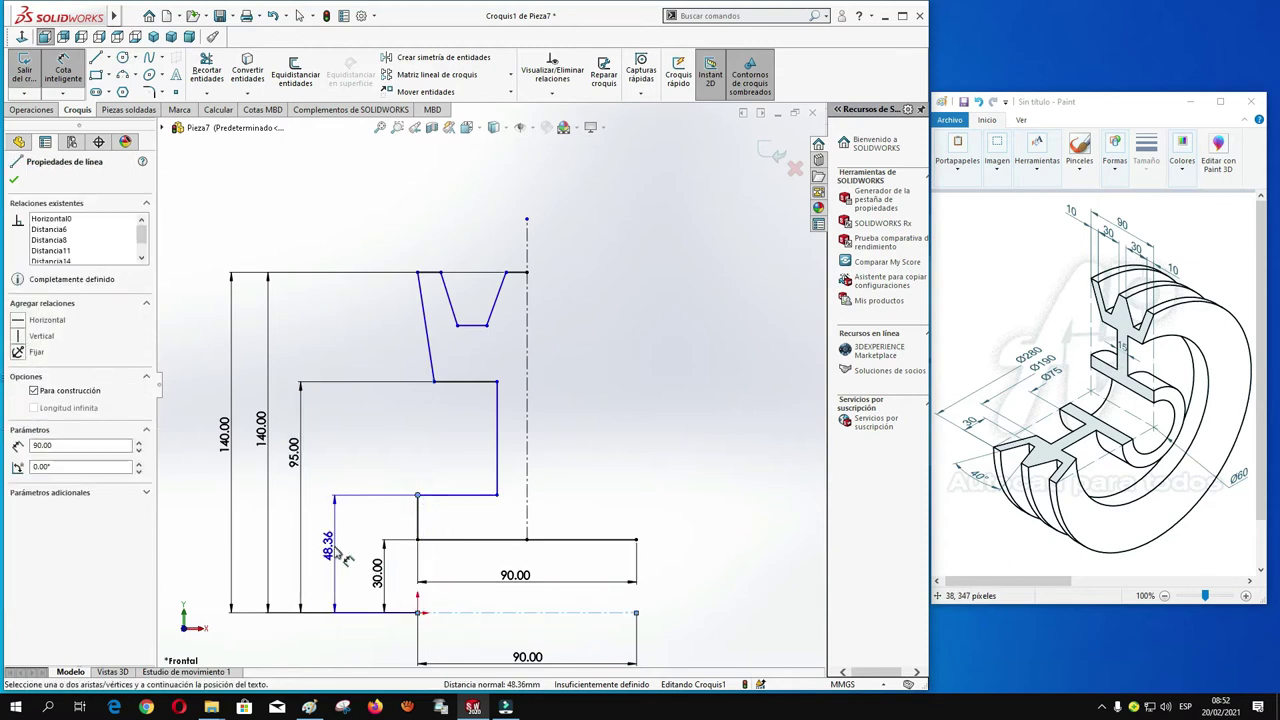
left_click(338, 556)
left_click(338, 556)
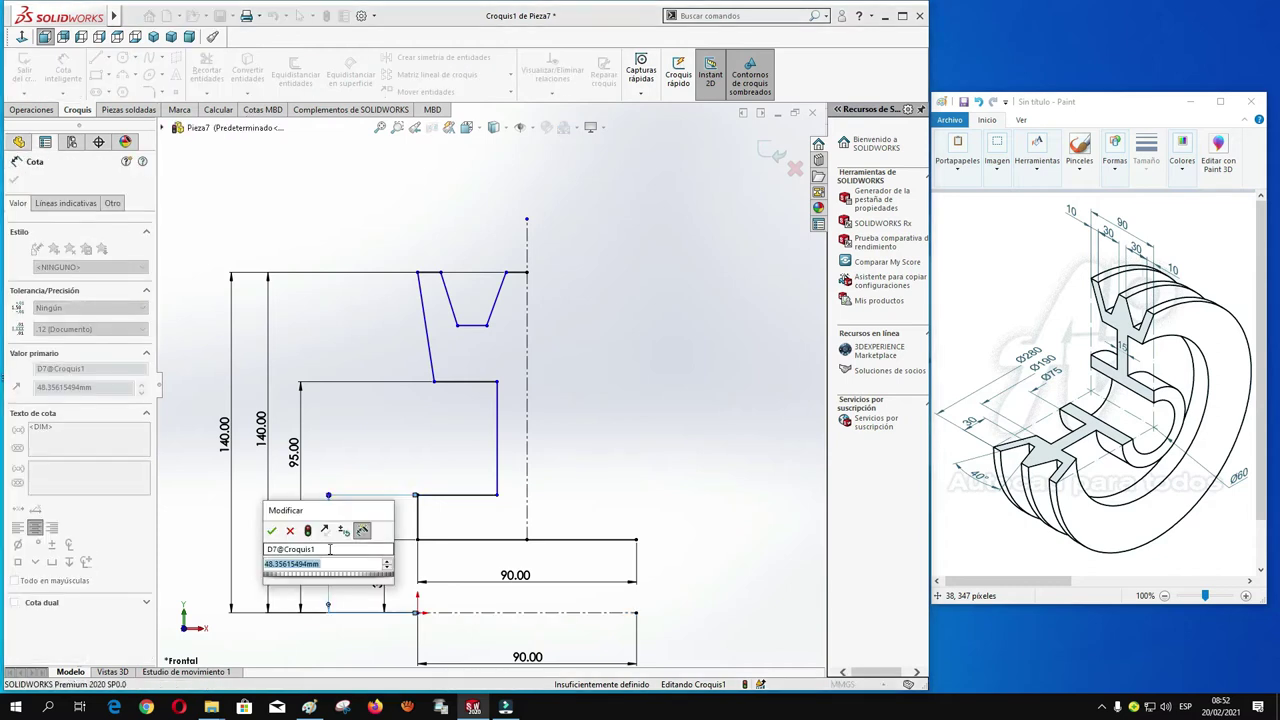
type("37.5")
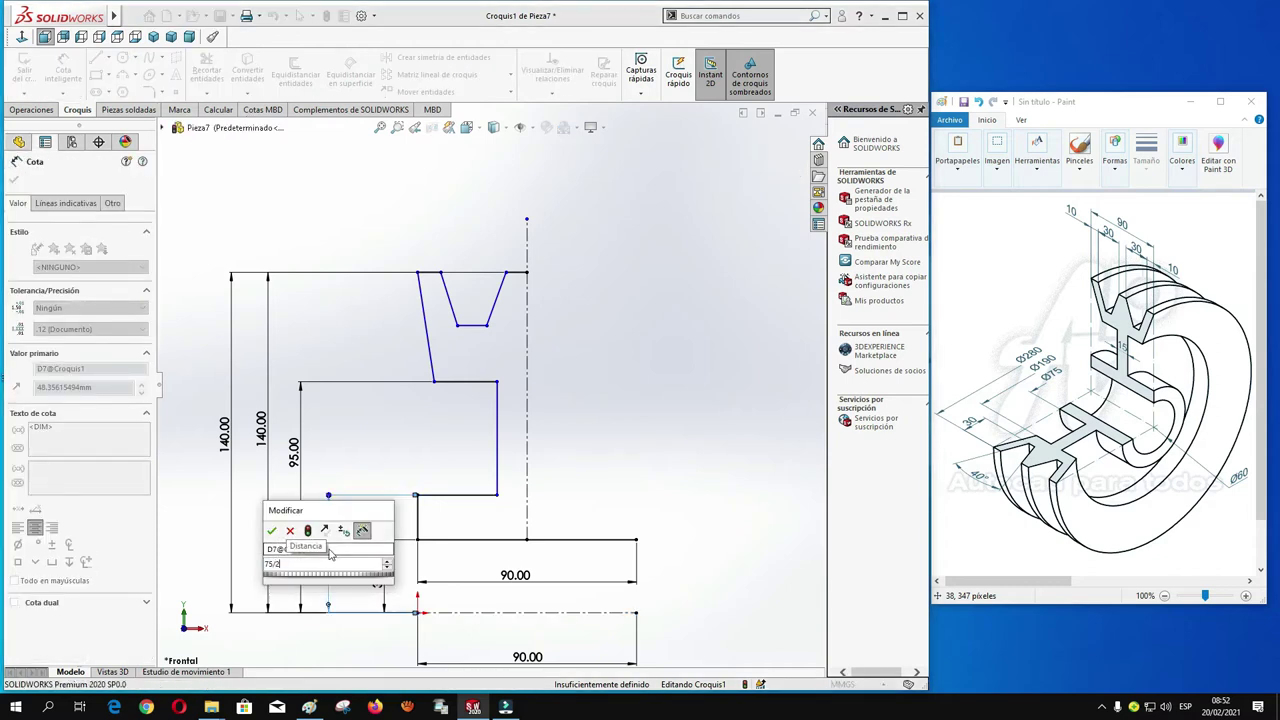
key("Return")
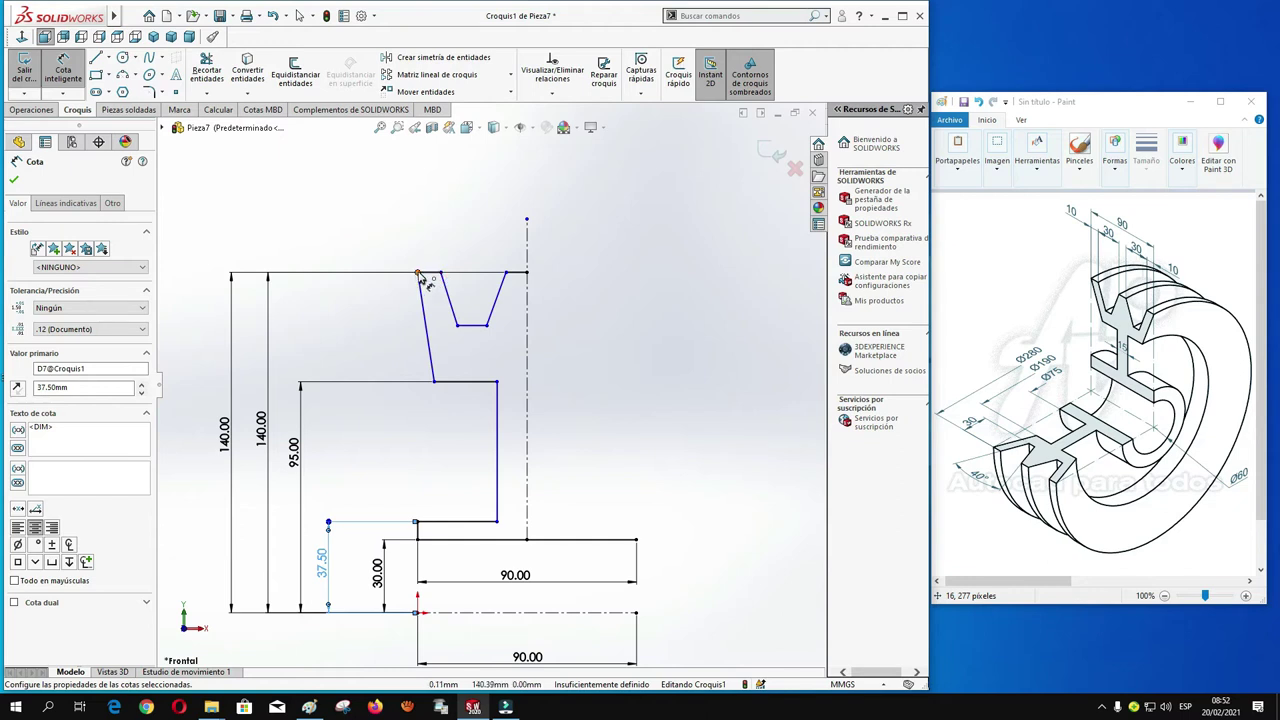
- Dimension the V-groove depth from the top edge to 30 mm
left_click(418, 273)
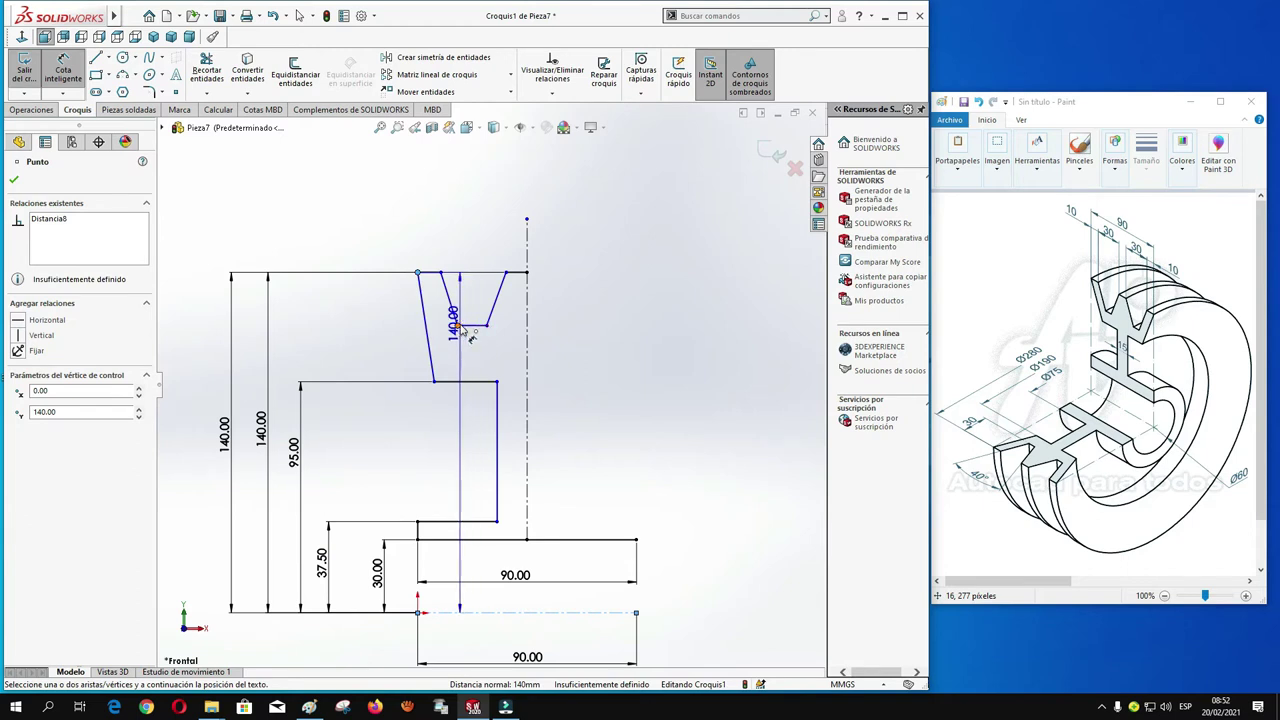
left_click(463, 327)
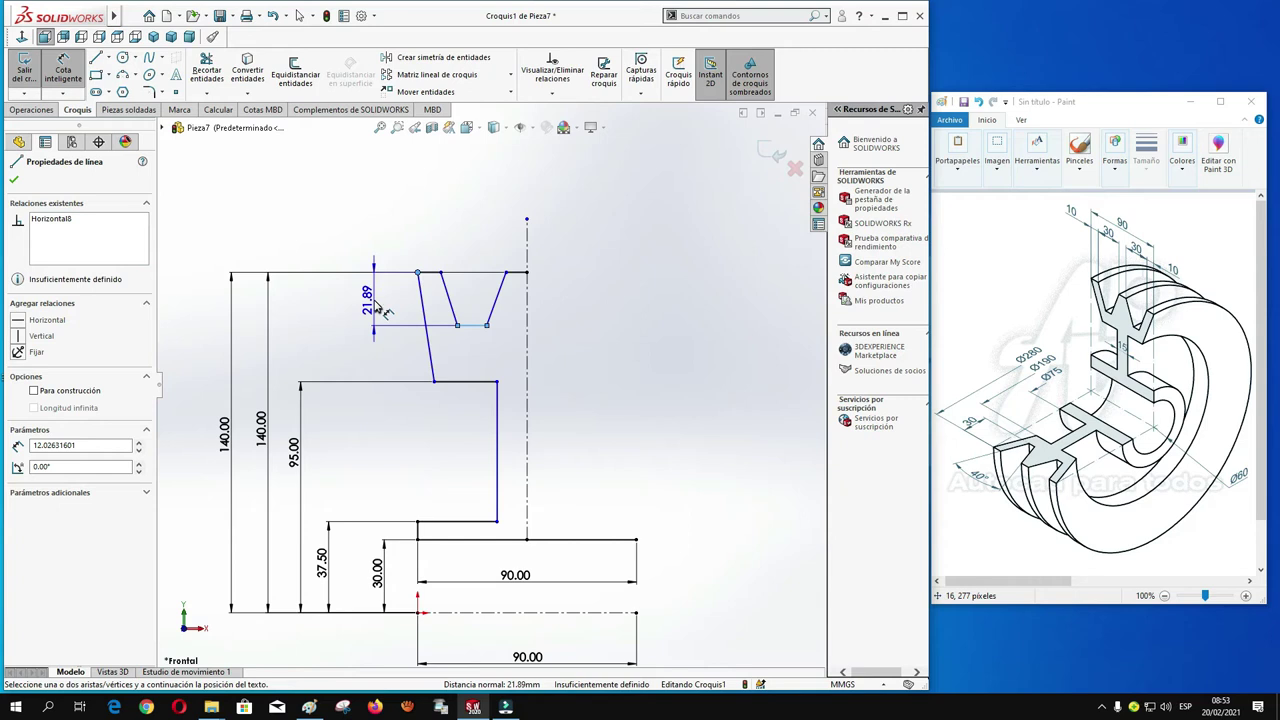
left_click(378, 307)
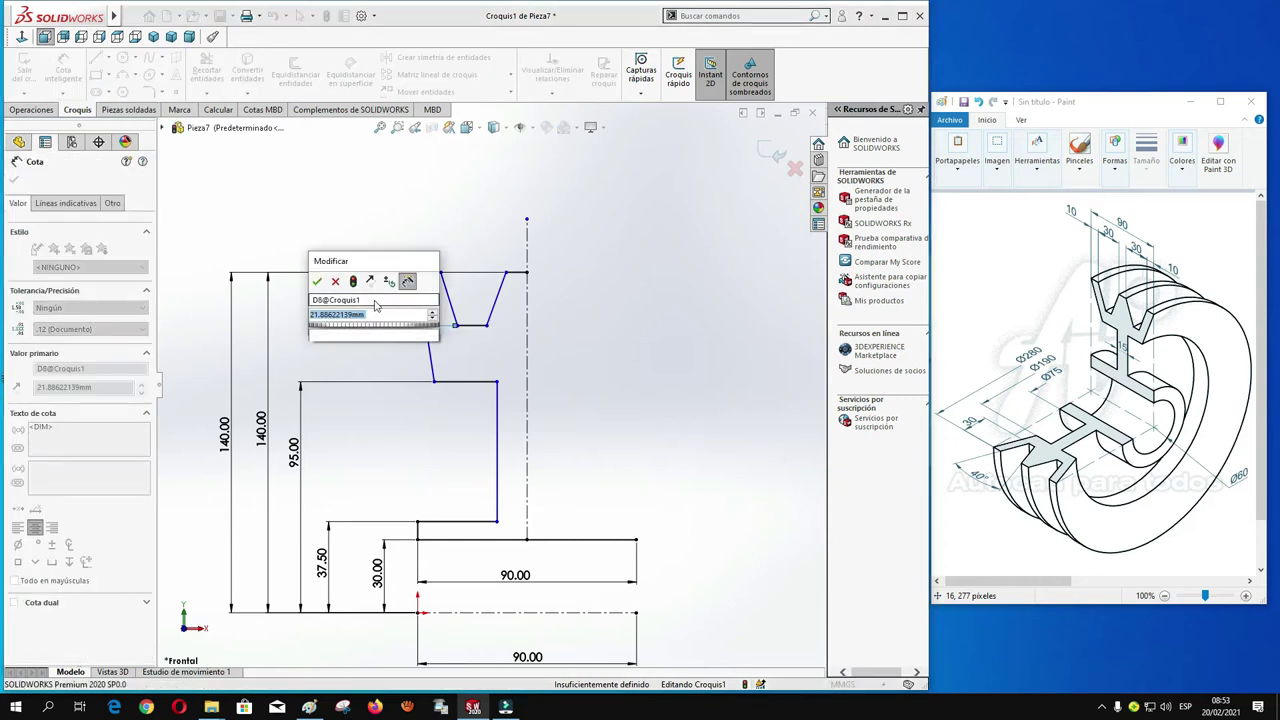
type("30")
key("Return")
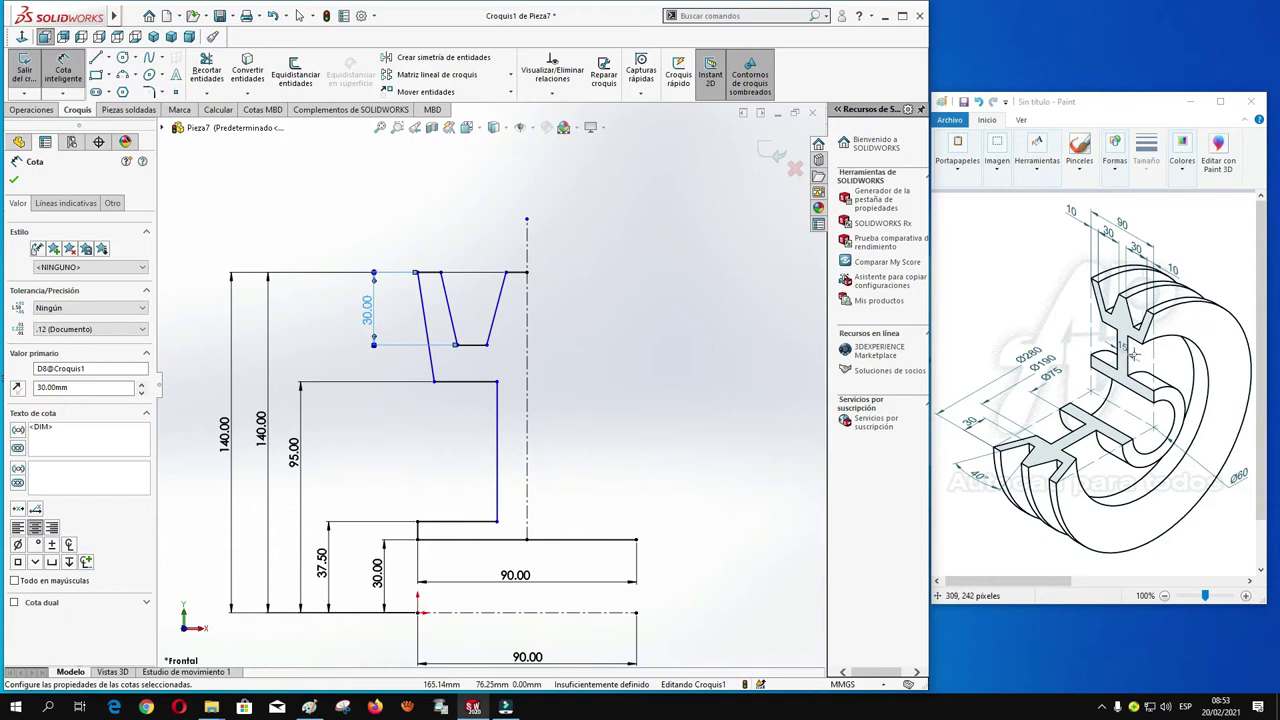
- Place the hub's inner vertical line 7.5 mm from the centerline
left_click(495, 445)
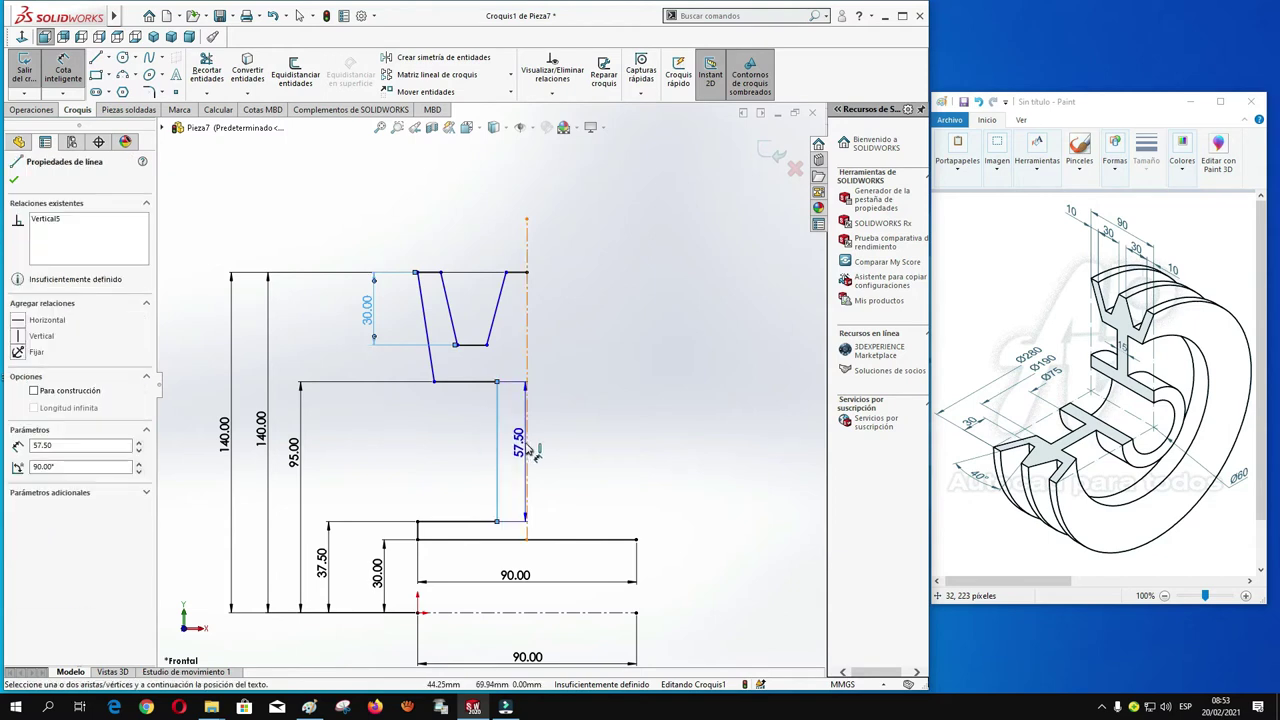
left_click(526, 443)
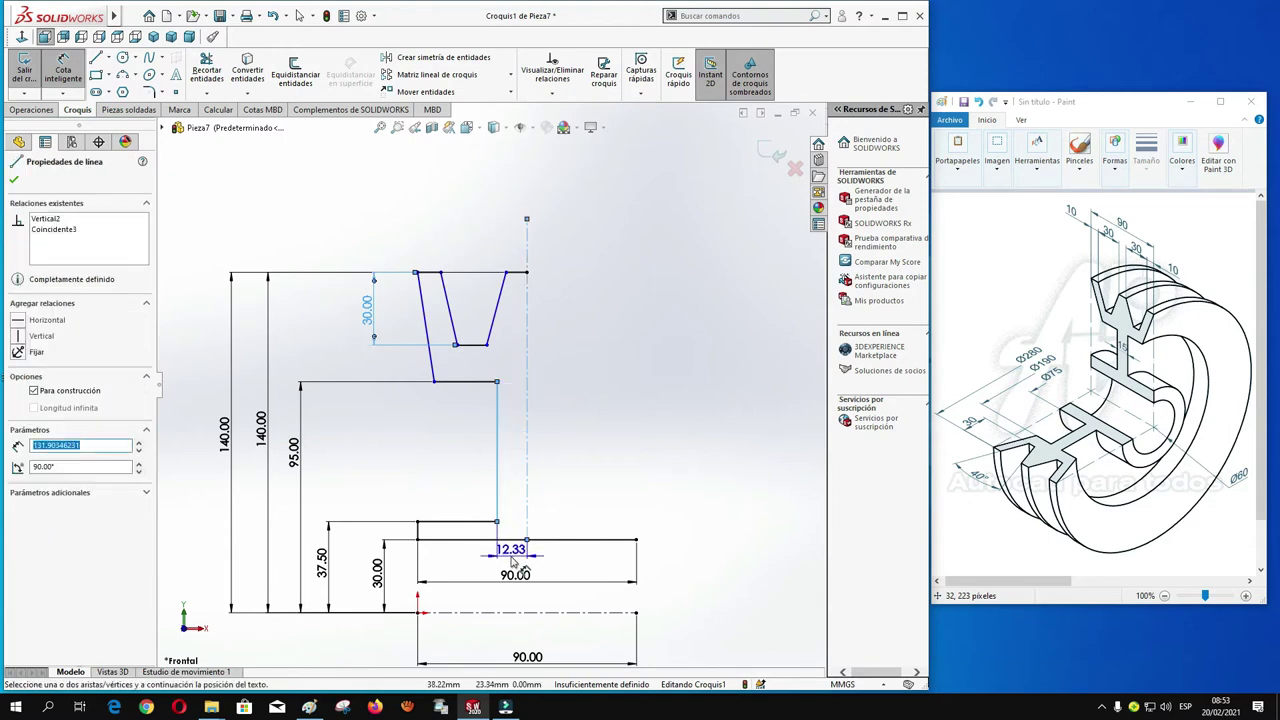
left_click(512, 558)
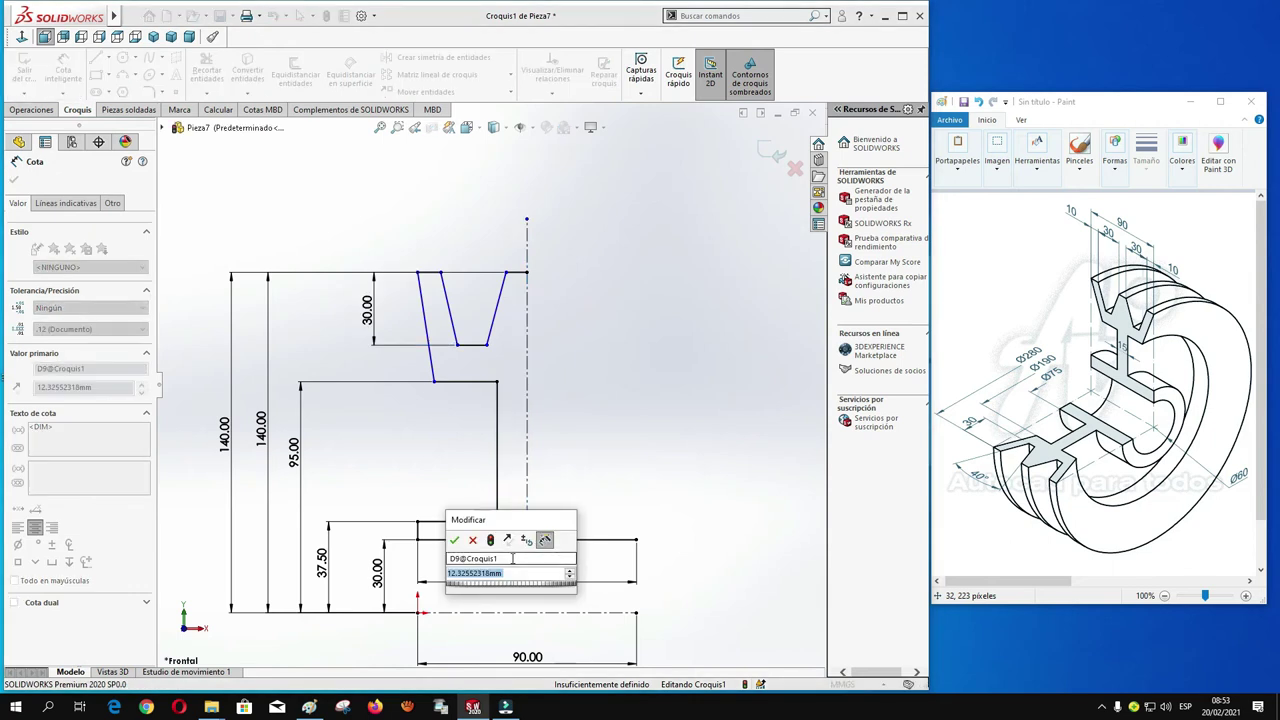
type("7.5")
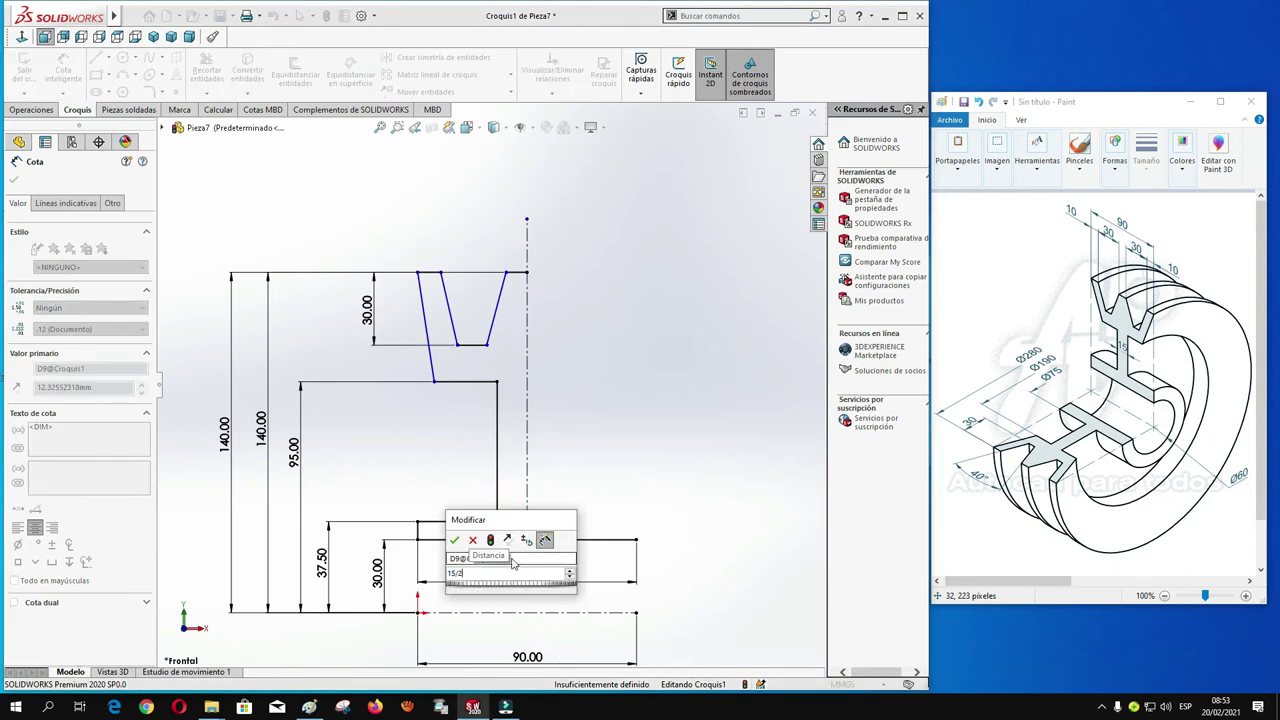
key("Return")
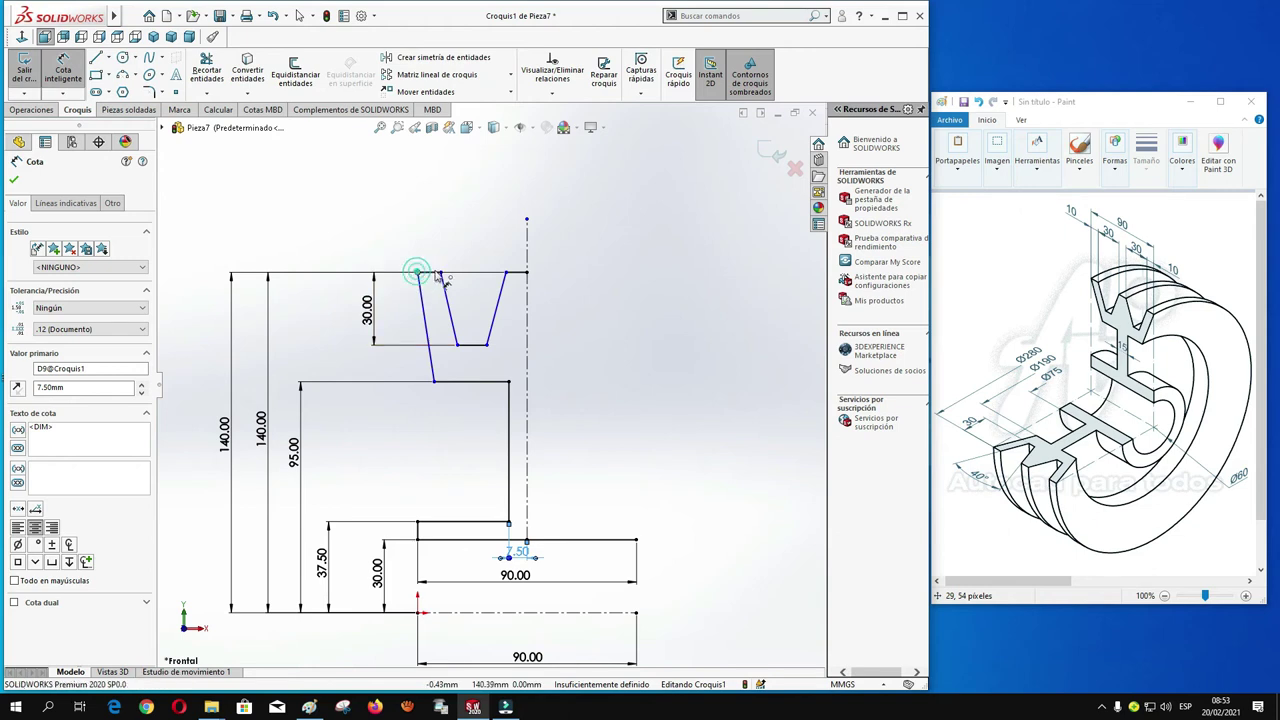
- Add horizontal rim-top dimensions: 10 mm left offset, 30 mm groove opening, 5 mm to the centerline
left_click(418, 273)
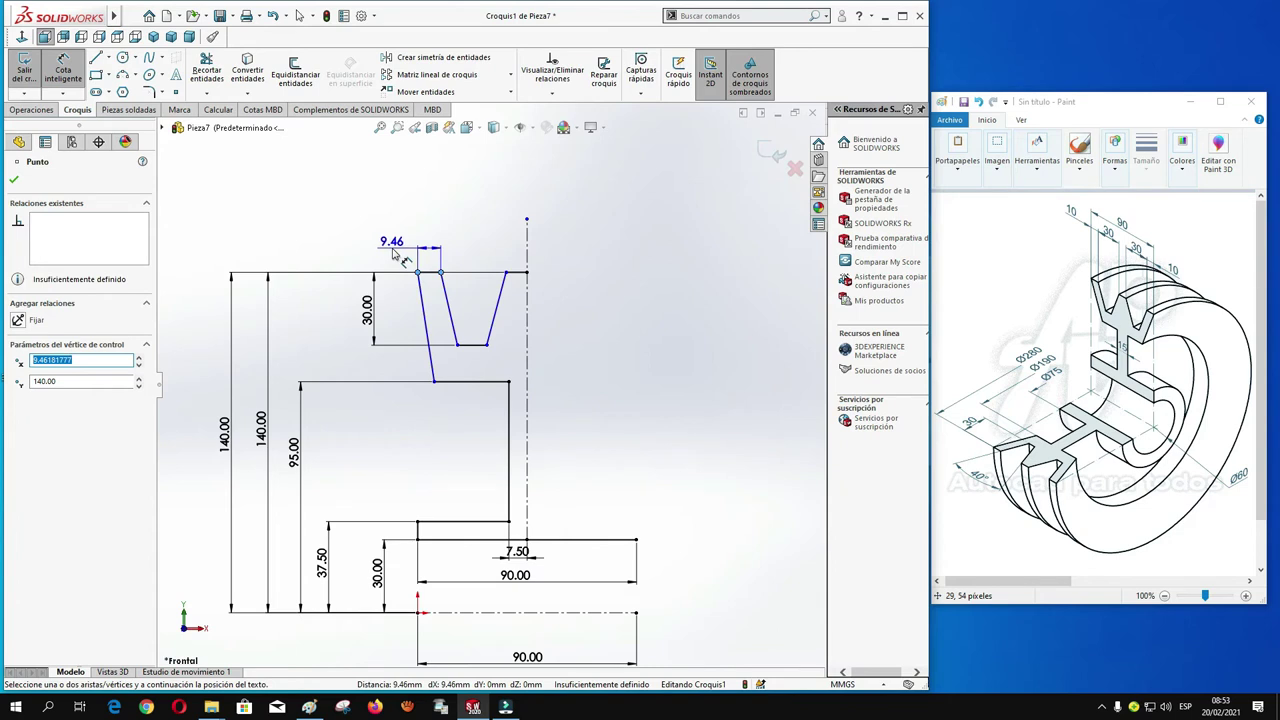
left_click(386, 249)
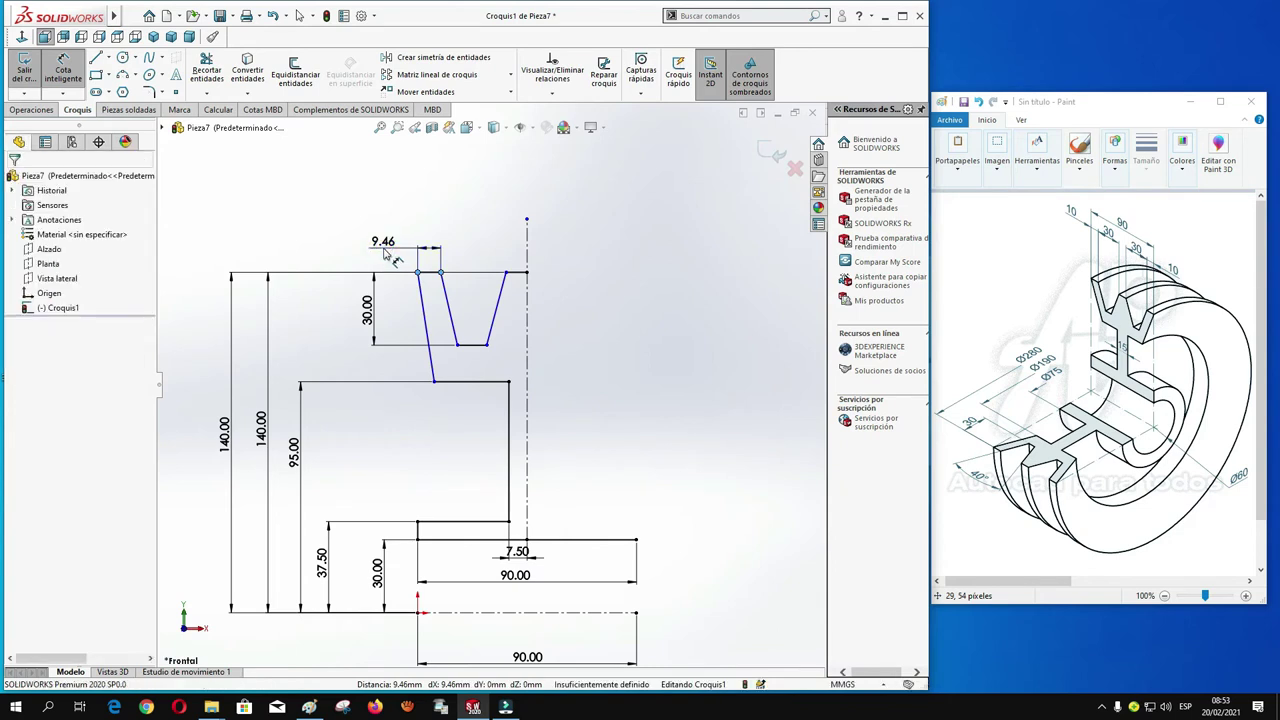
type("10")
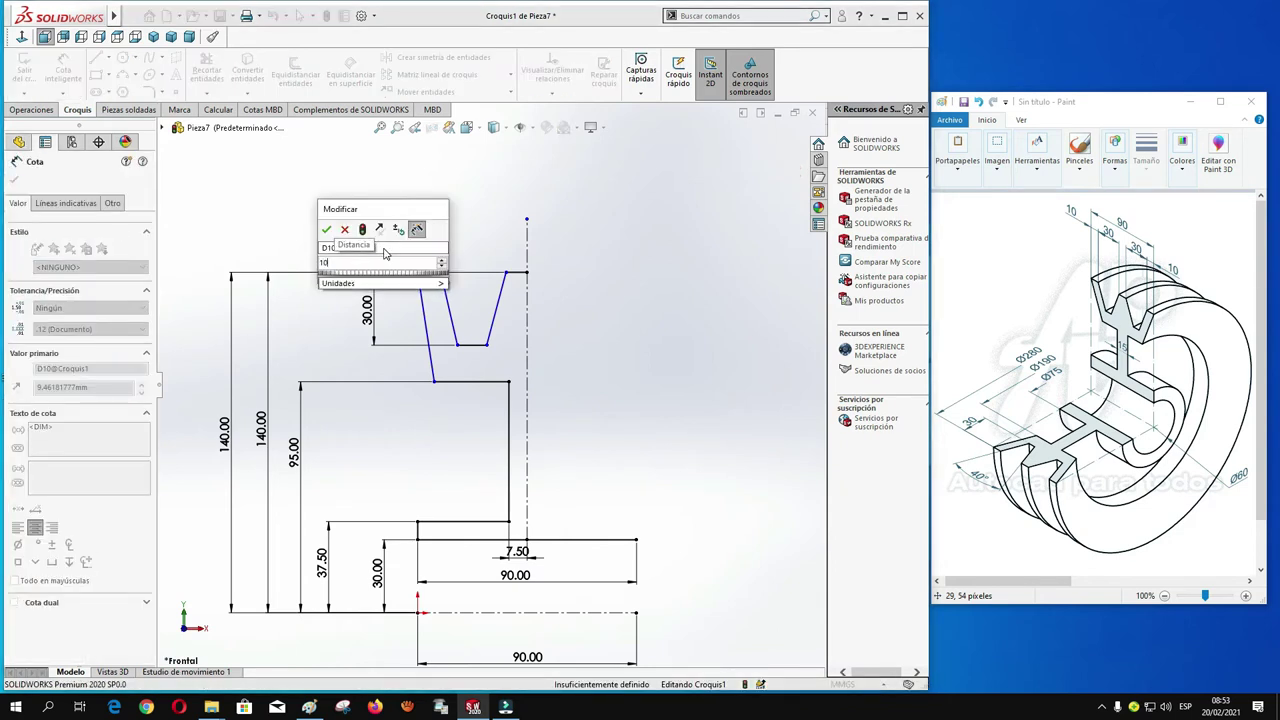
key("Return")
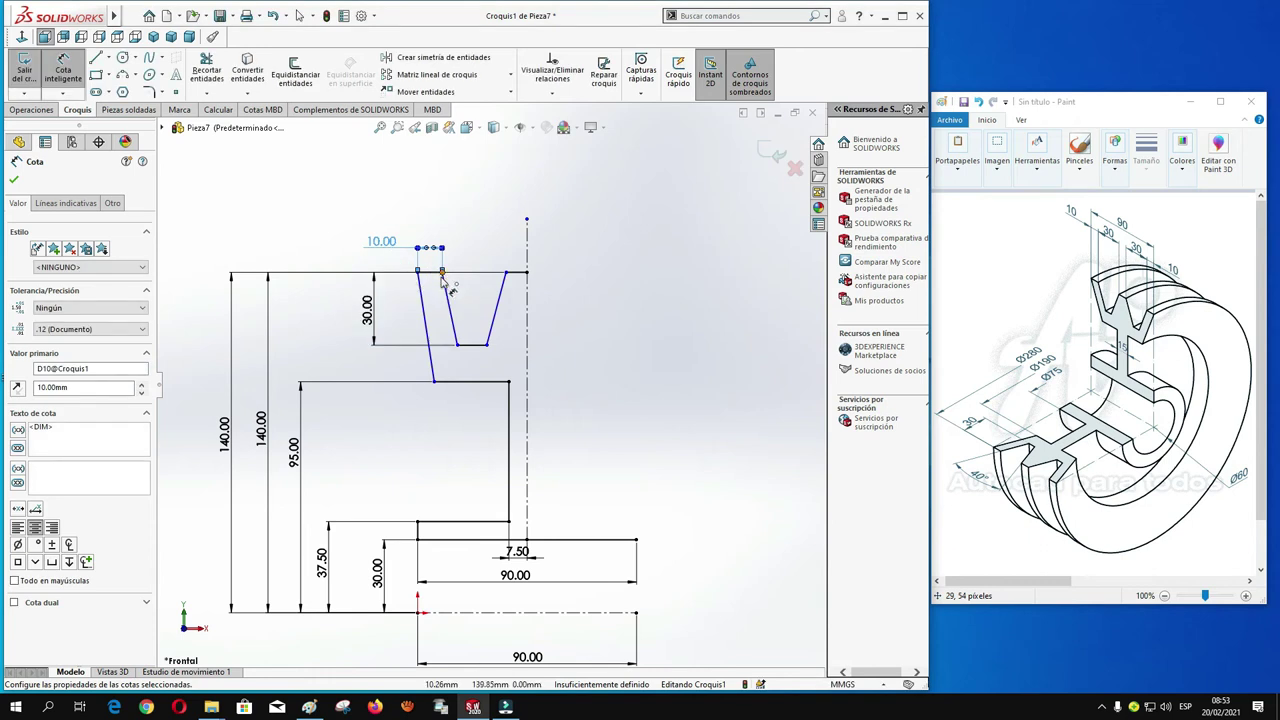
left_click(507, 274)
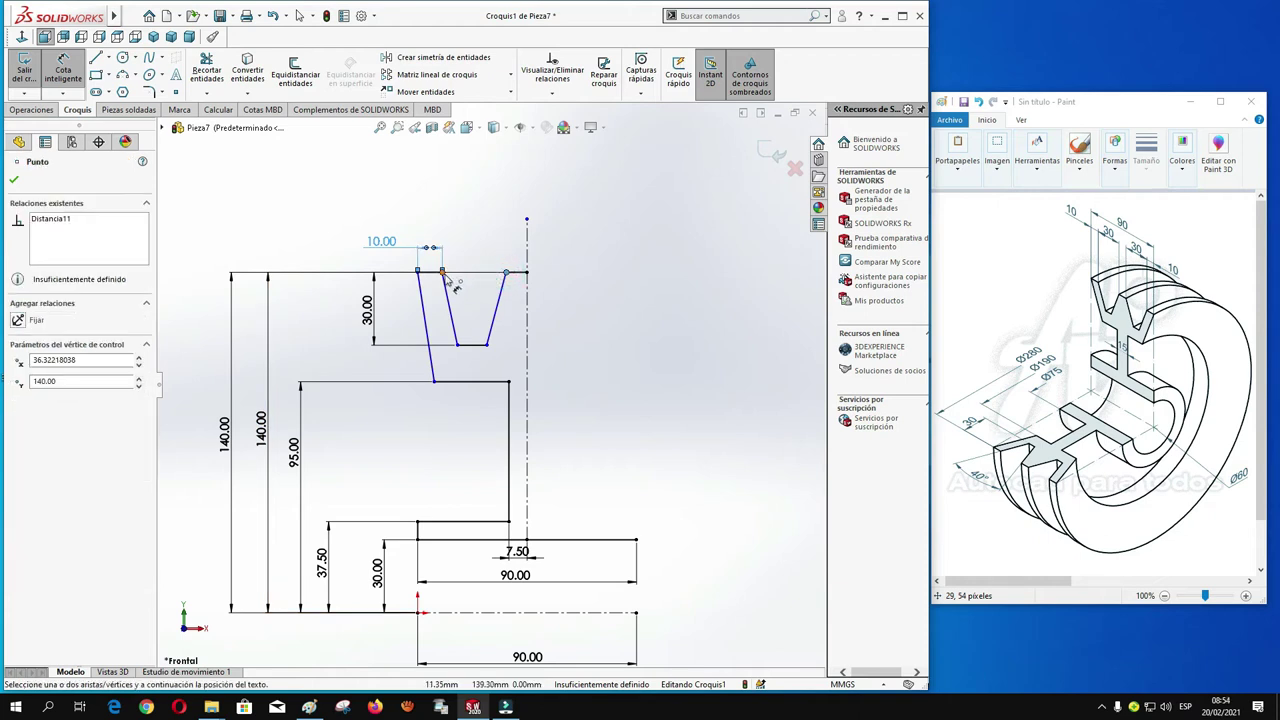
left_click(443, 277)
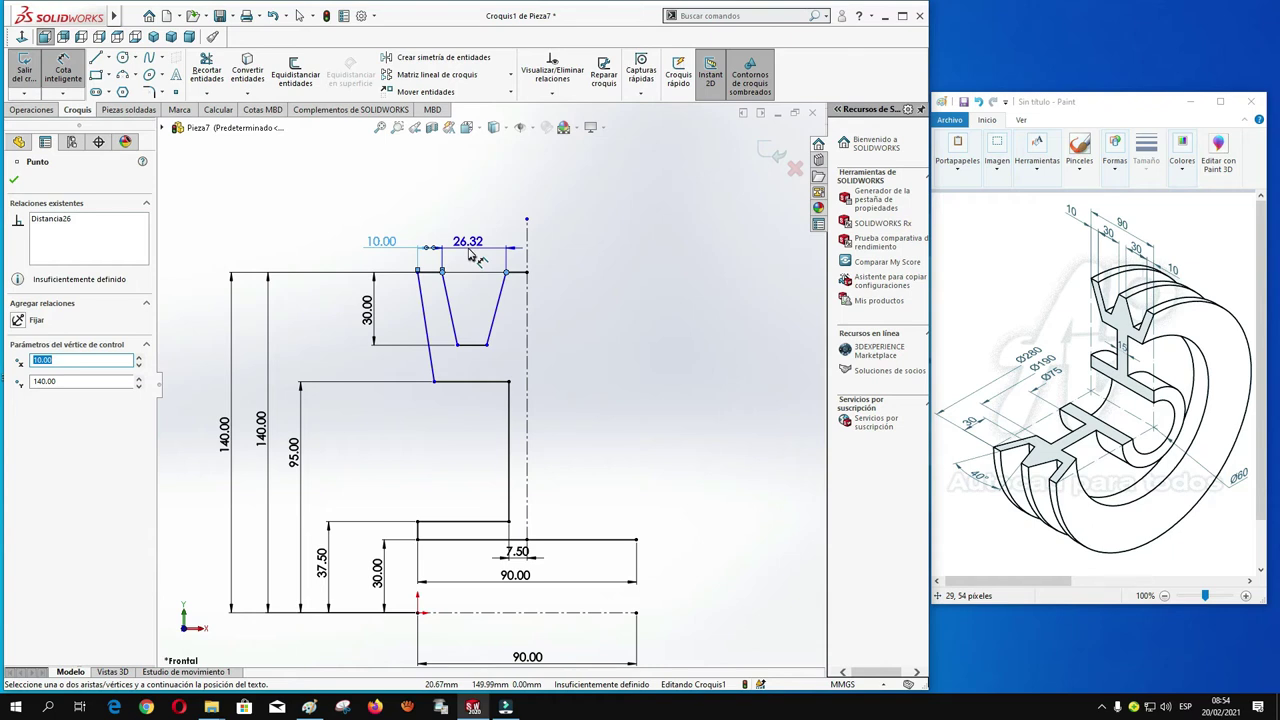
left_click(478, 256)
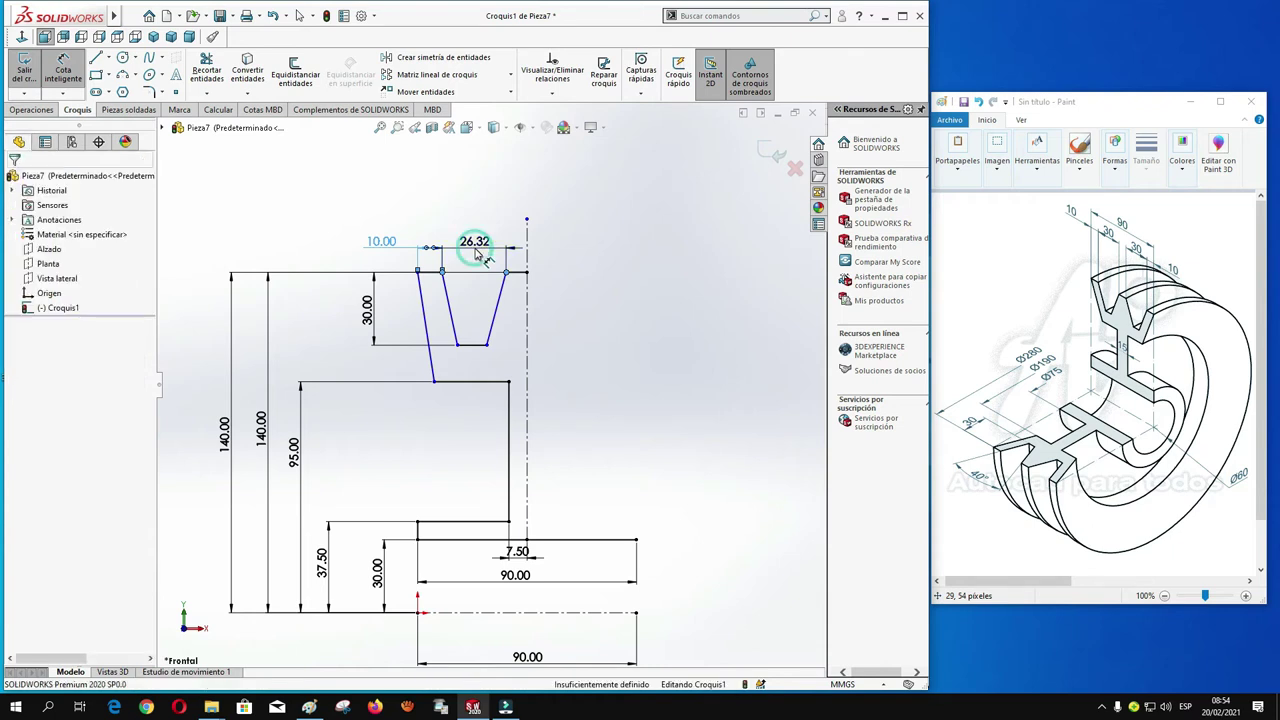
type("30")
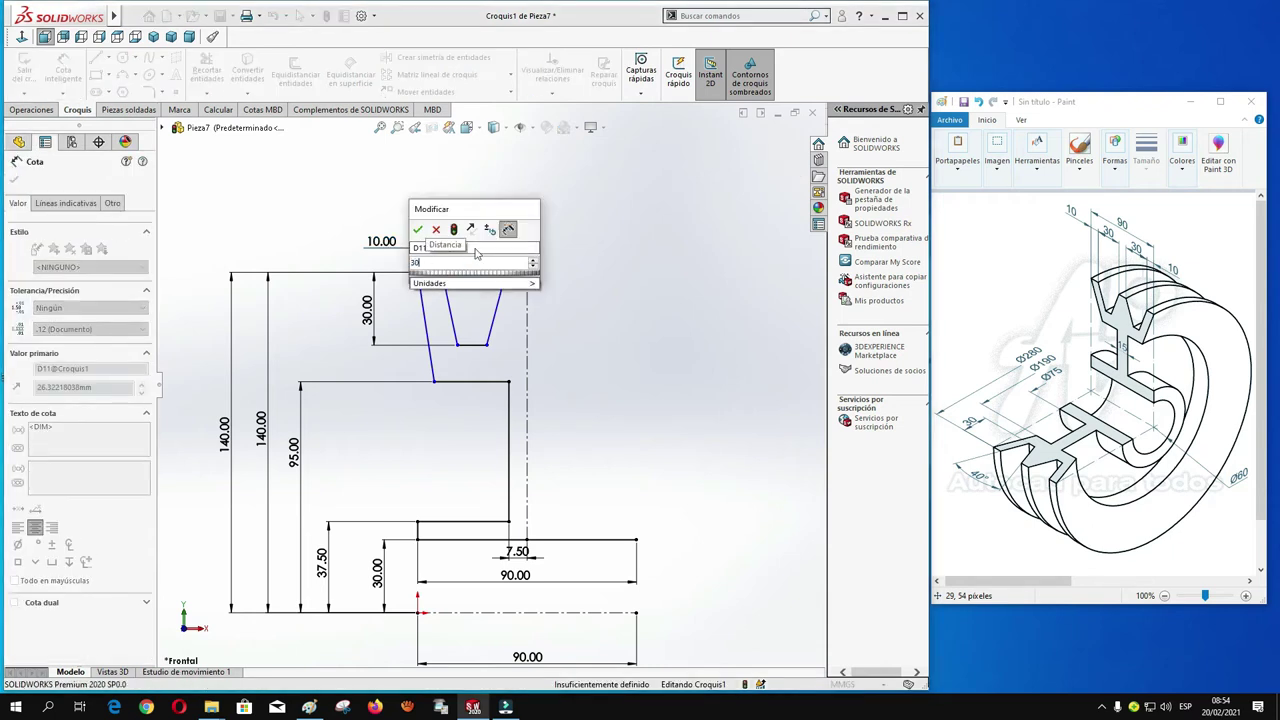
key("Return")
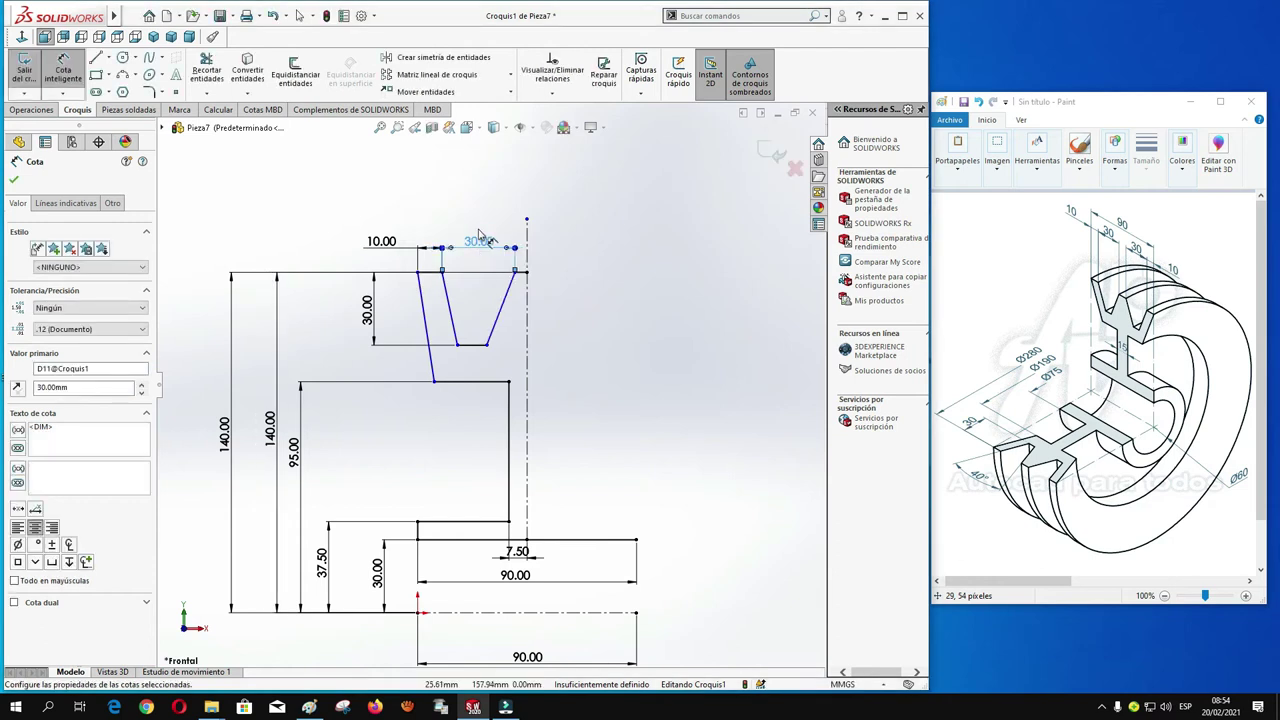
left_click(514, 272)
left_click(527, 282)
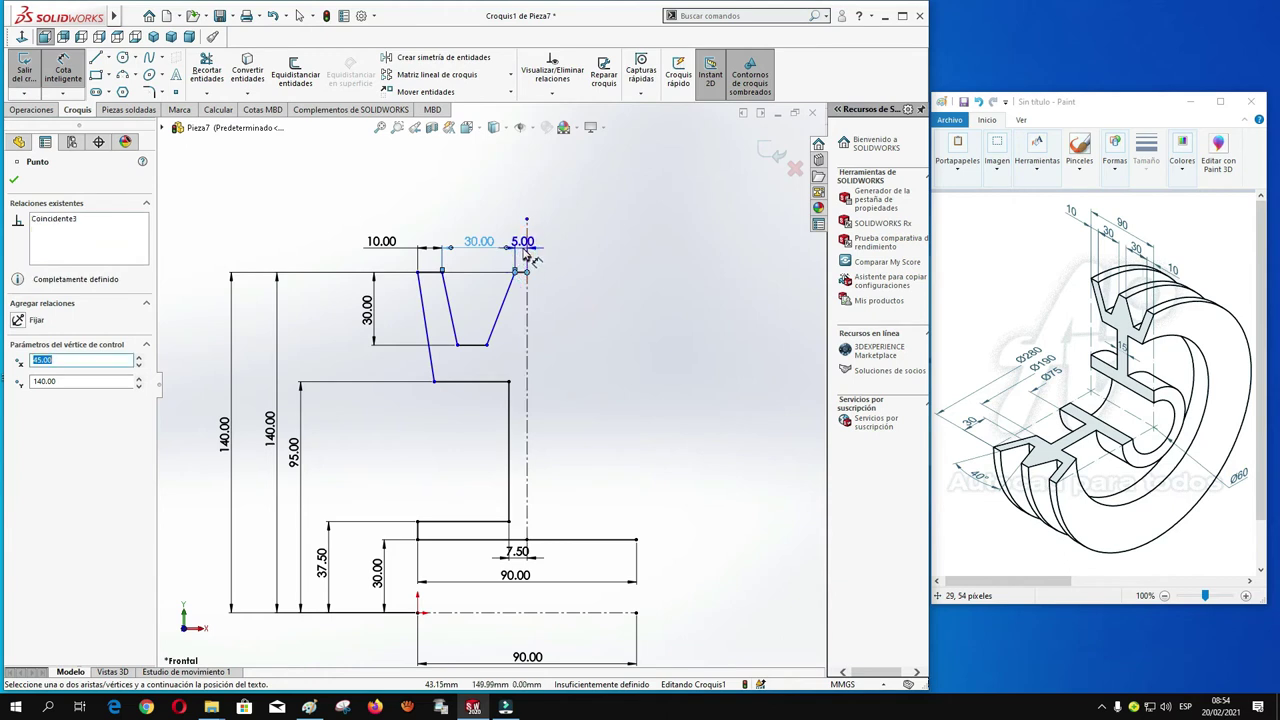
left_click(523, 248)
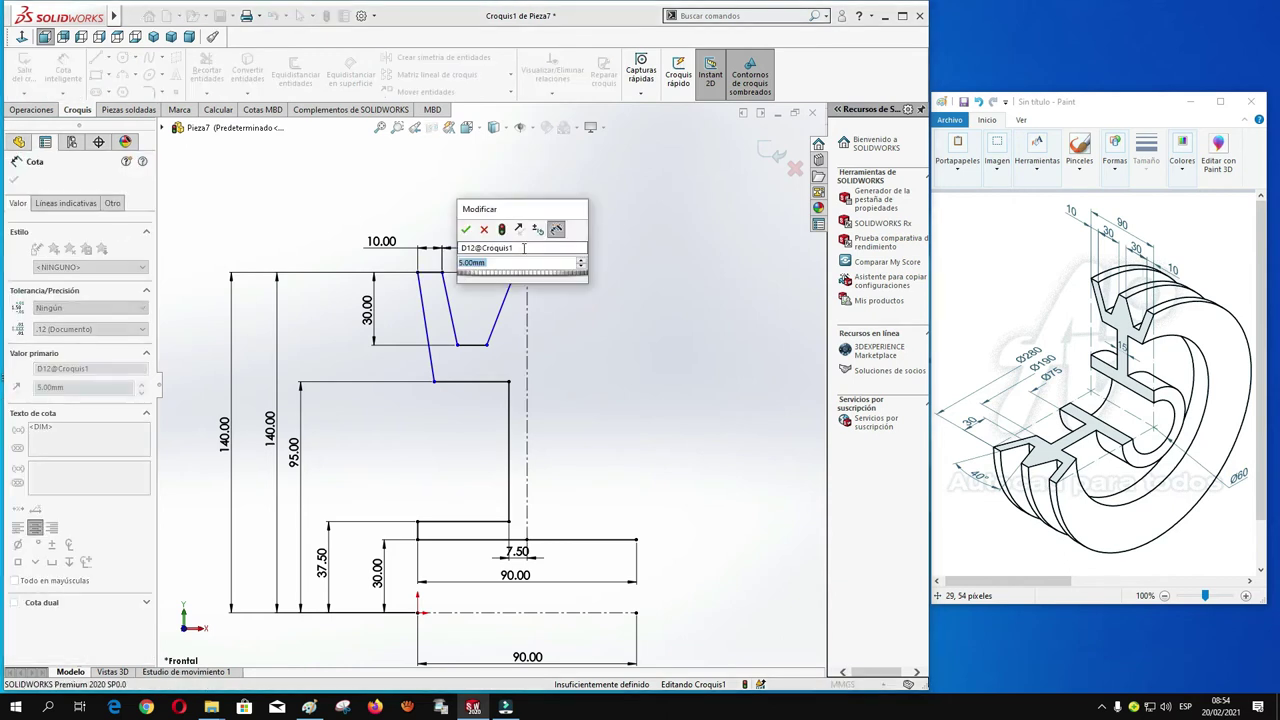
left_click(466, 231)
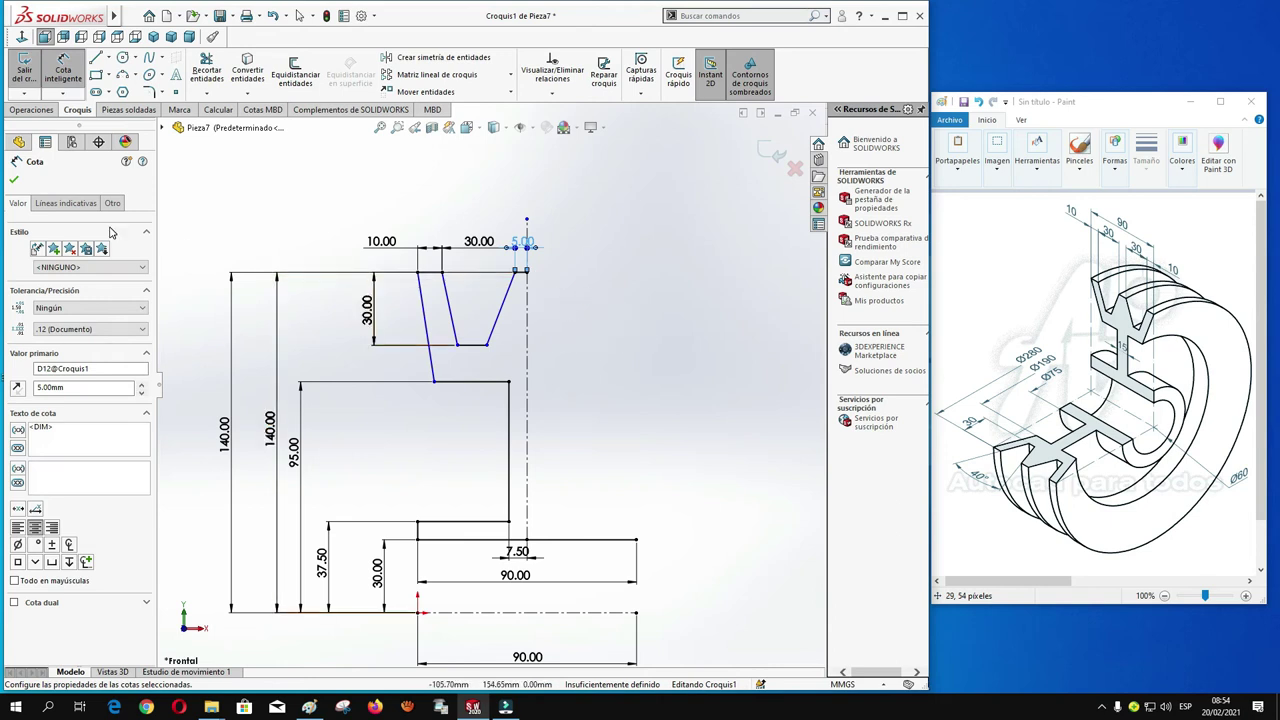
left_click(14, 181)
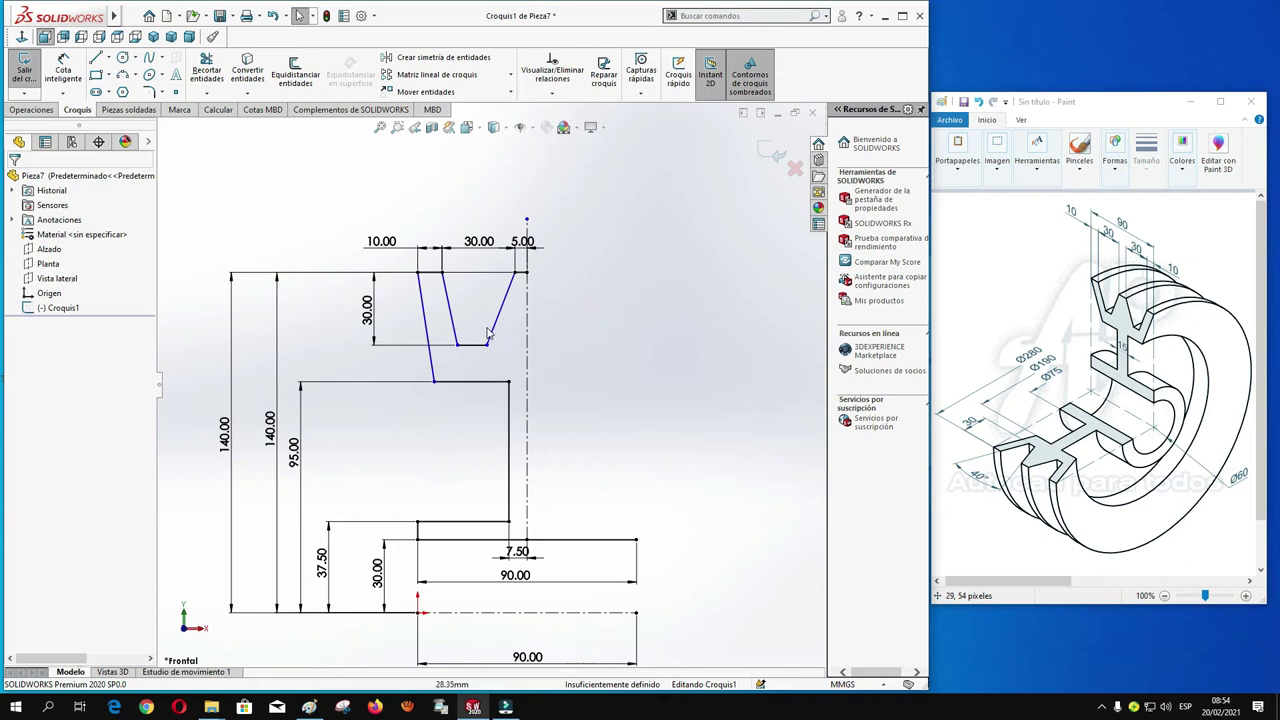
- Add a 40° angle dimension between the two inclined V-groove walls
left_click(63, 70)
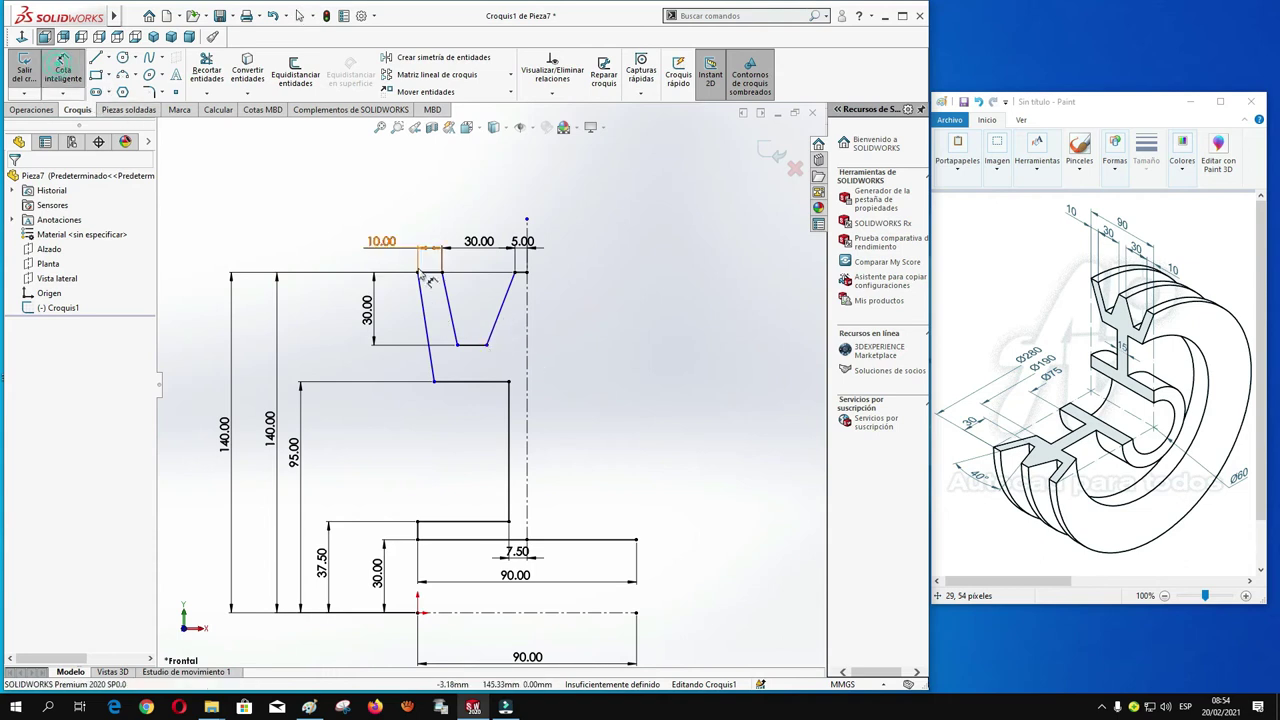
left_click(451, 312)
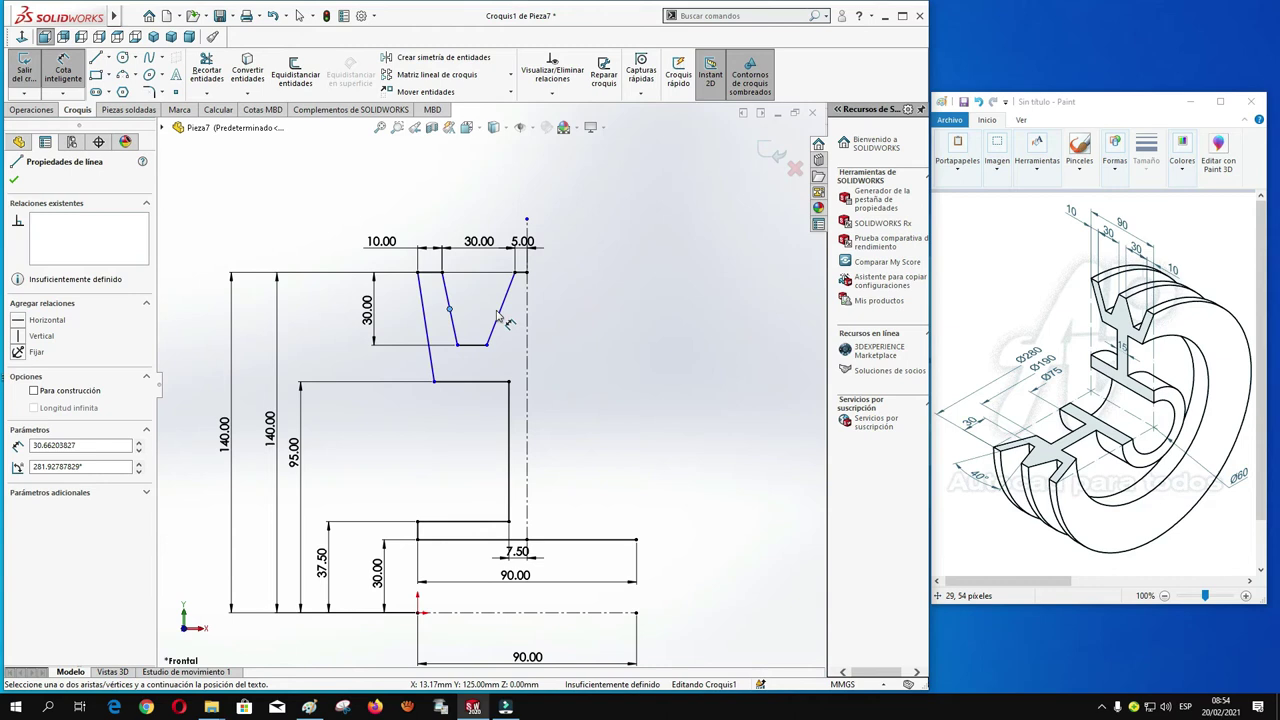
left_click(504, 305)
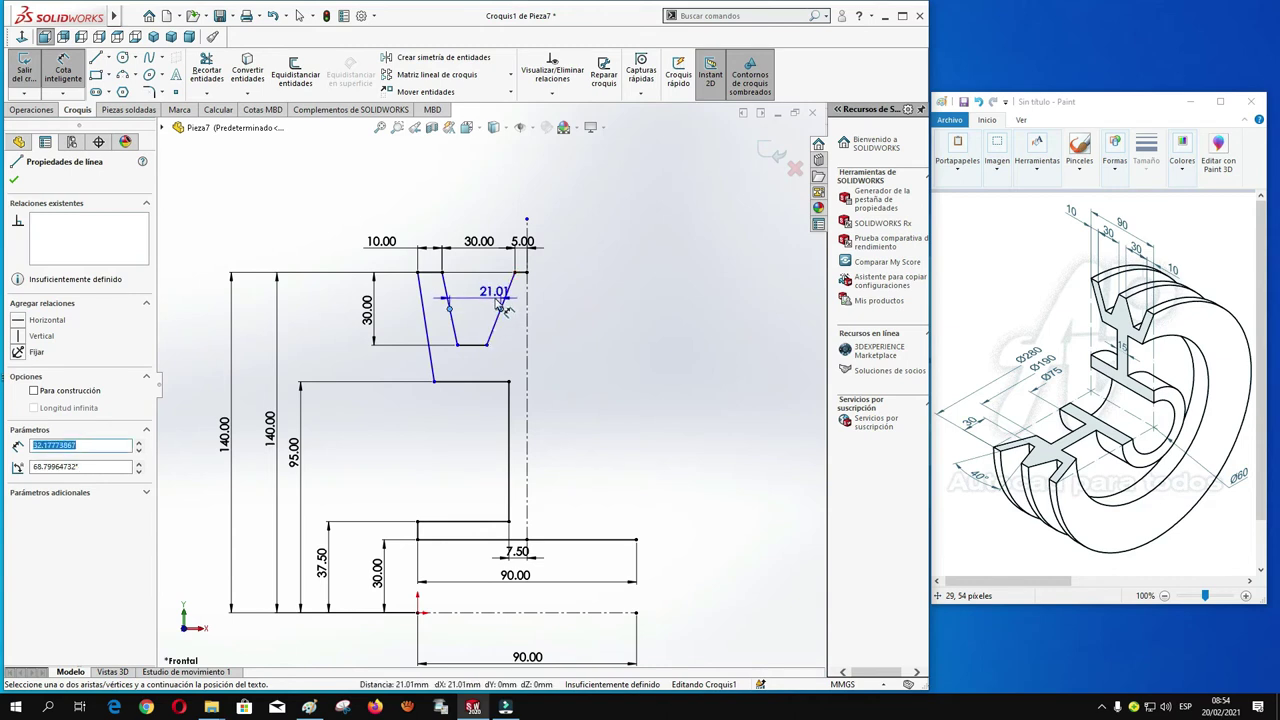
key("Escape")
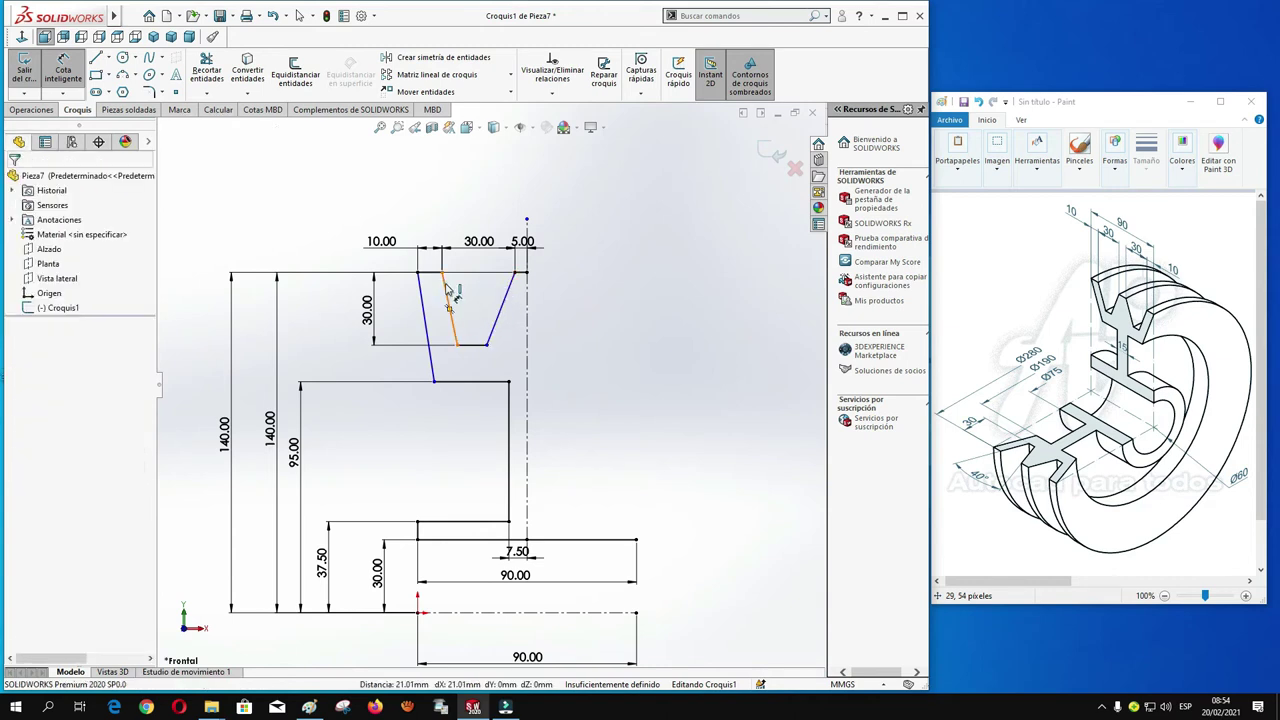
left_click(449, 292)
left_click(507, 292)
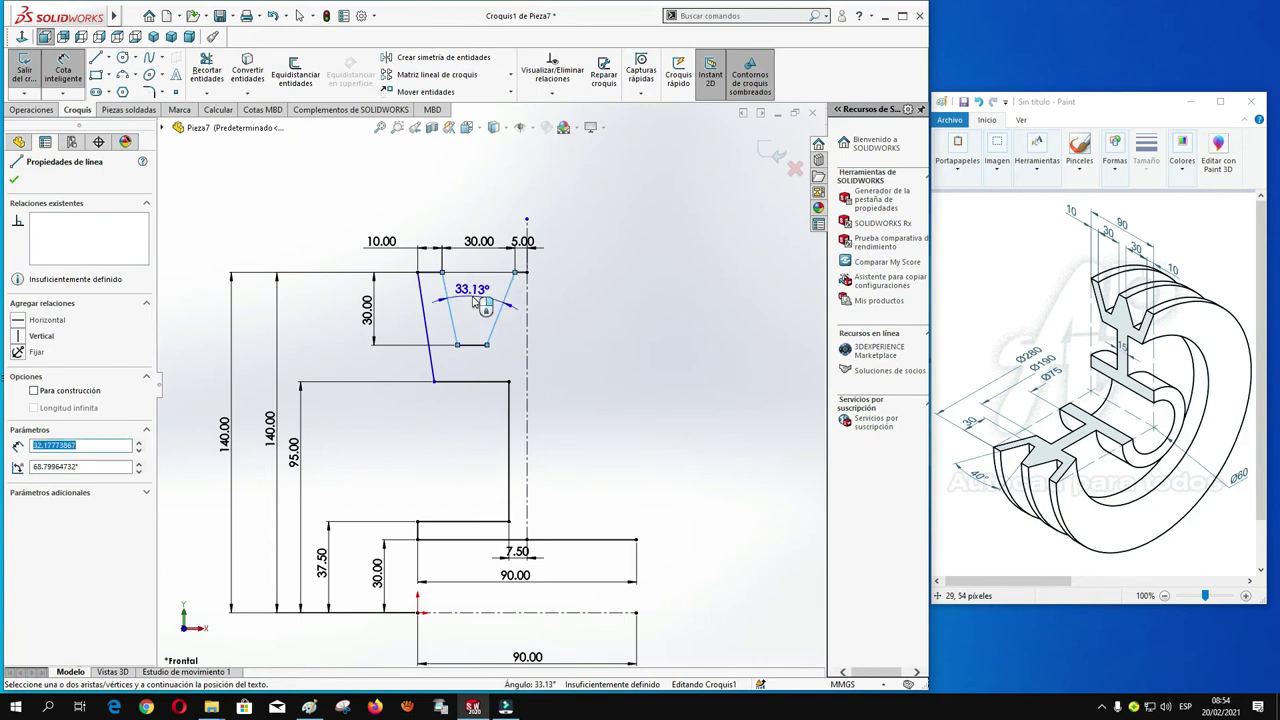
left_click(476, 299)
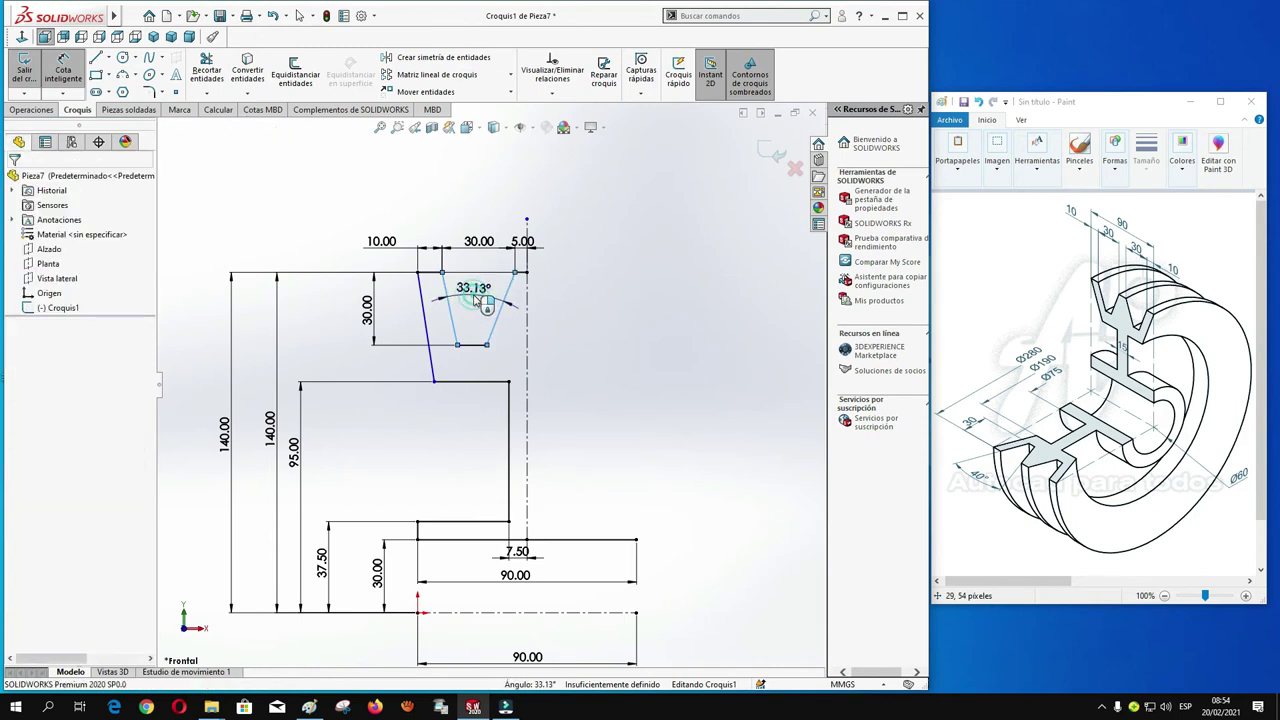
left_click(476, 299)
type("40")
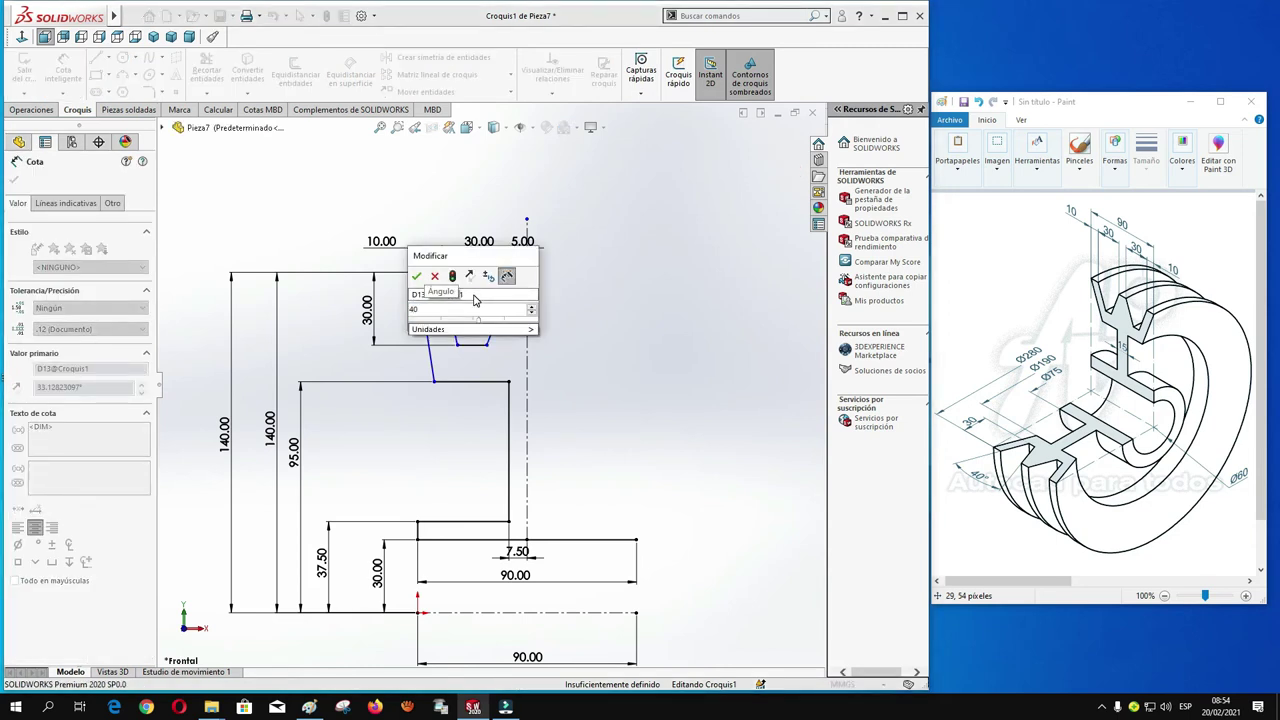
key("Return")
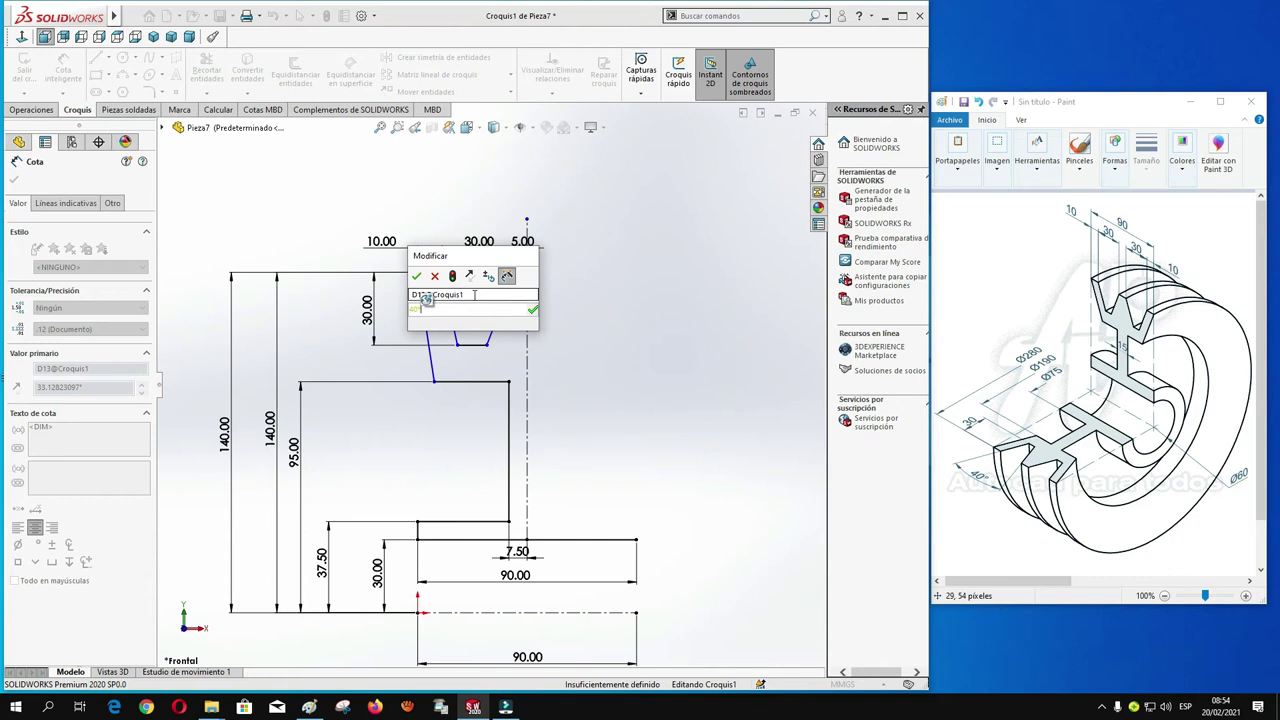
key("Return")
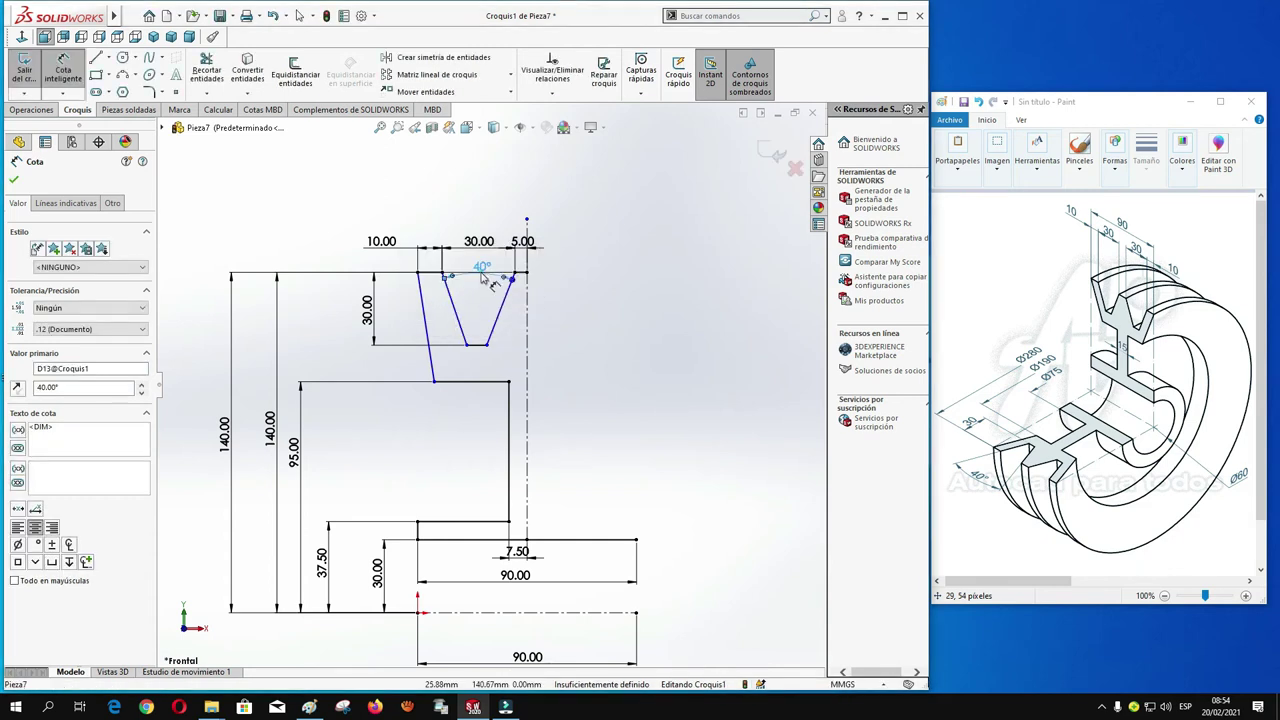
left_click(15, 180)
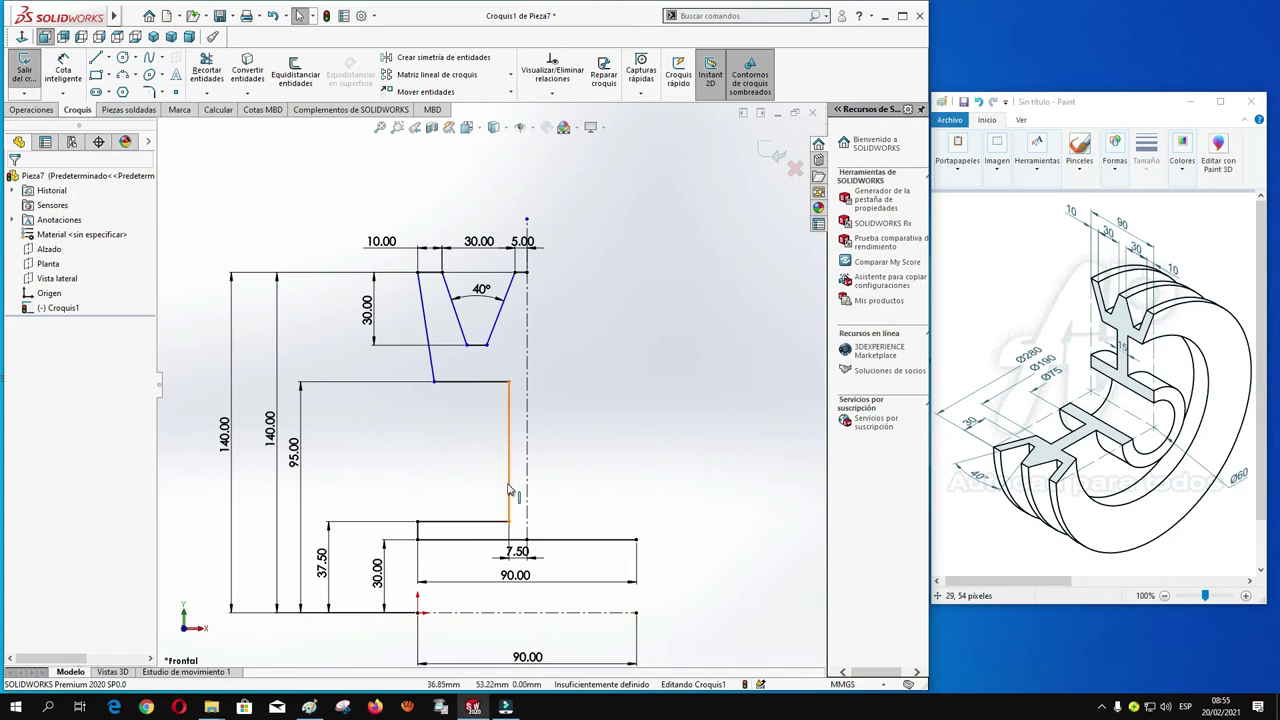
- Make the rim's outer slanted edge parallel to the groove's left flank
left_click(435, 387)
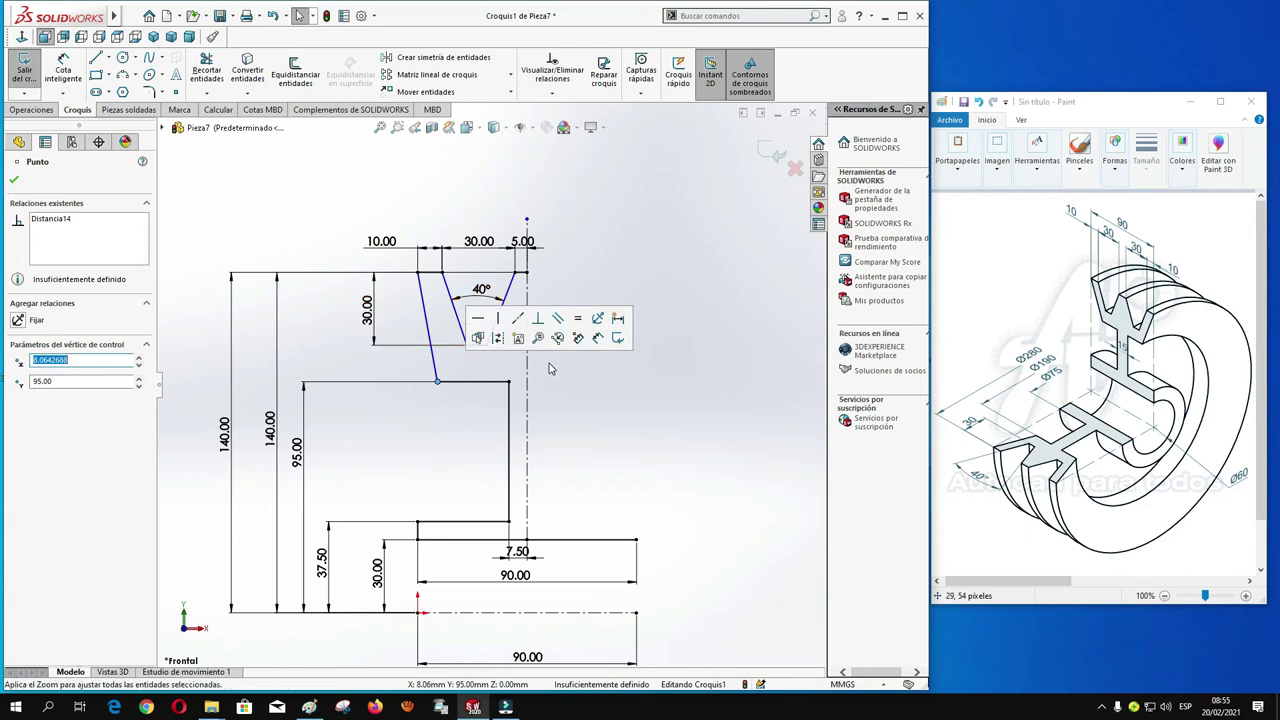
left_click(587, 337)
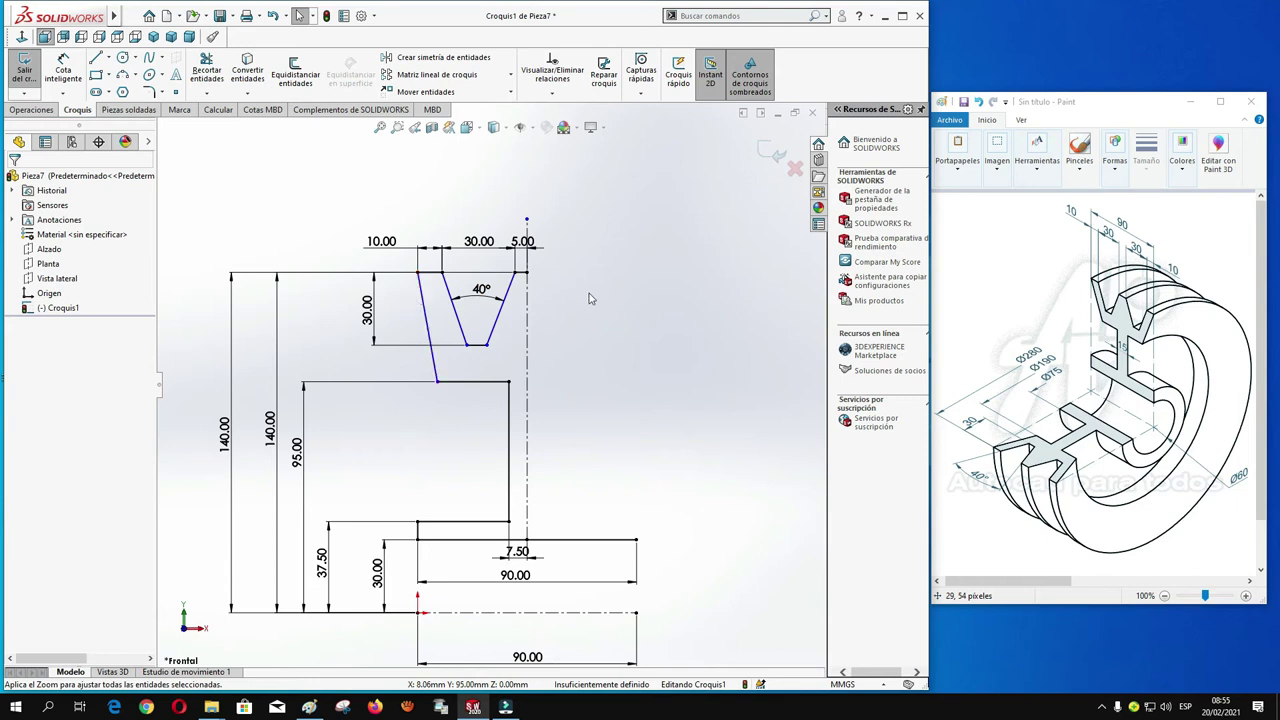
left_click(422, 303)
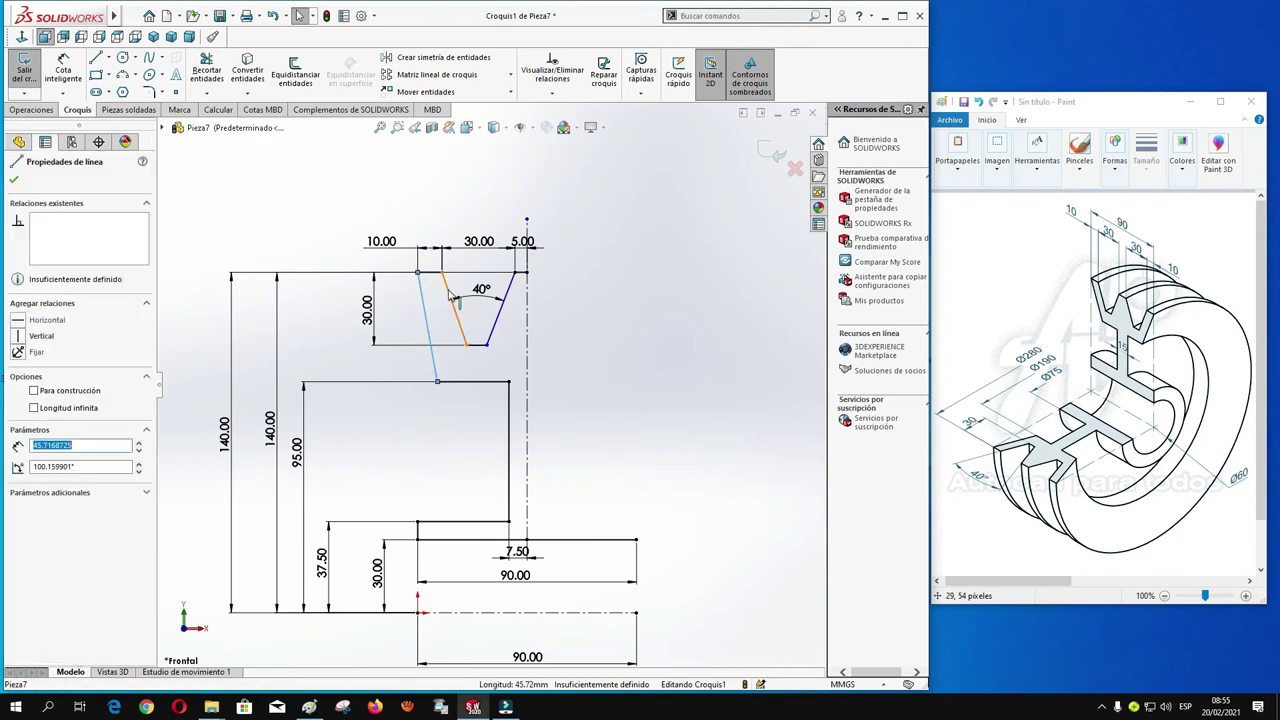
left_click(451, 300, "ctrl")
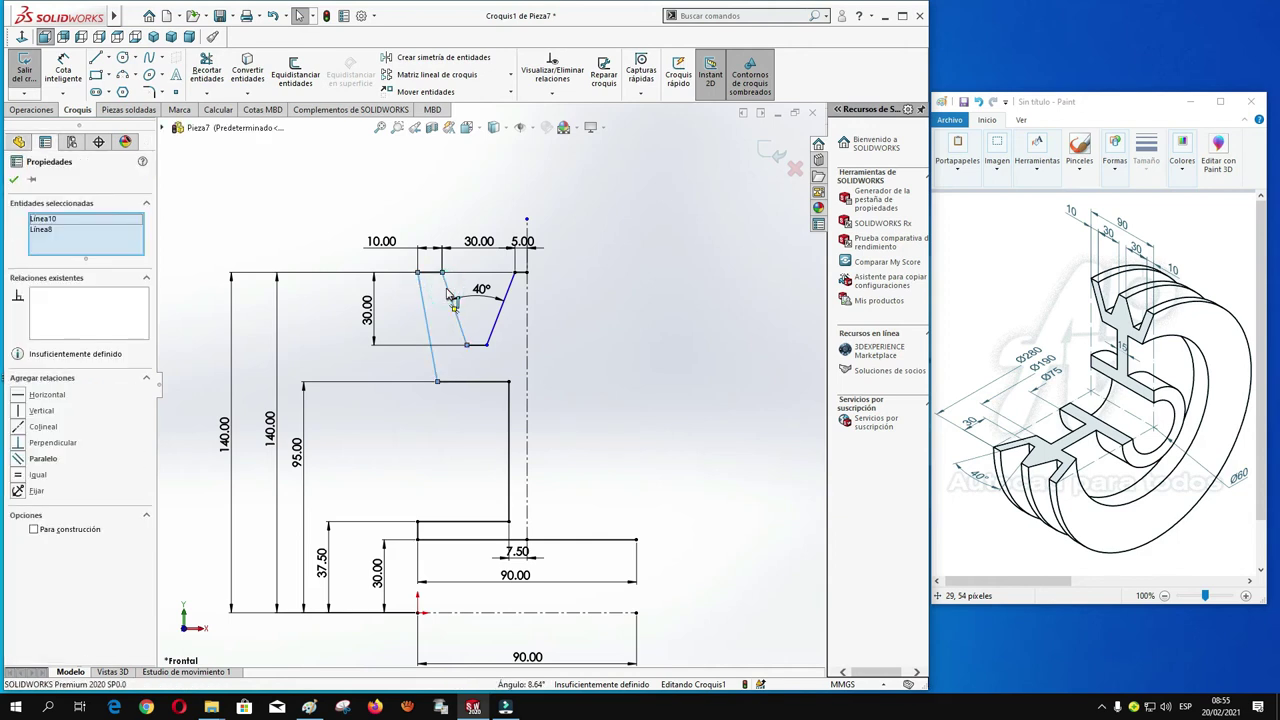
left_click(18, 458)
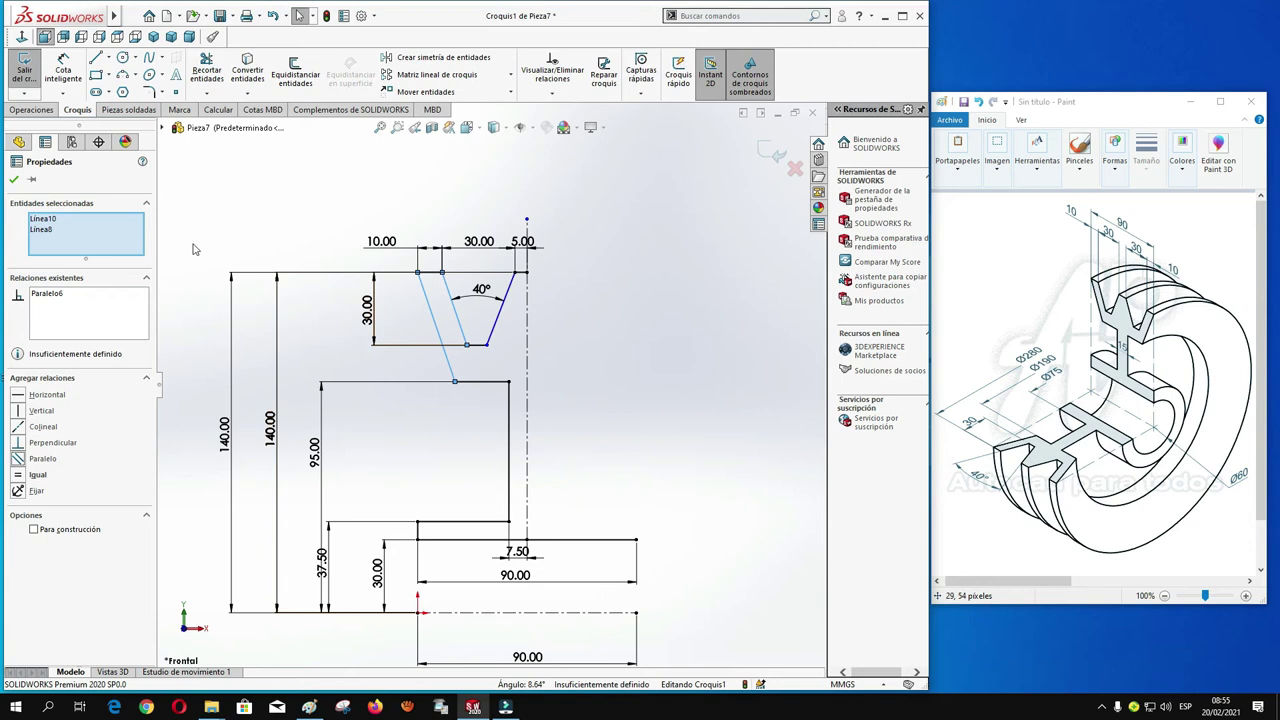
left_click(14, 179)
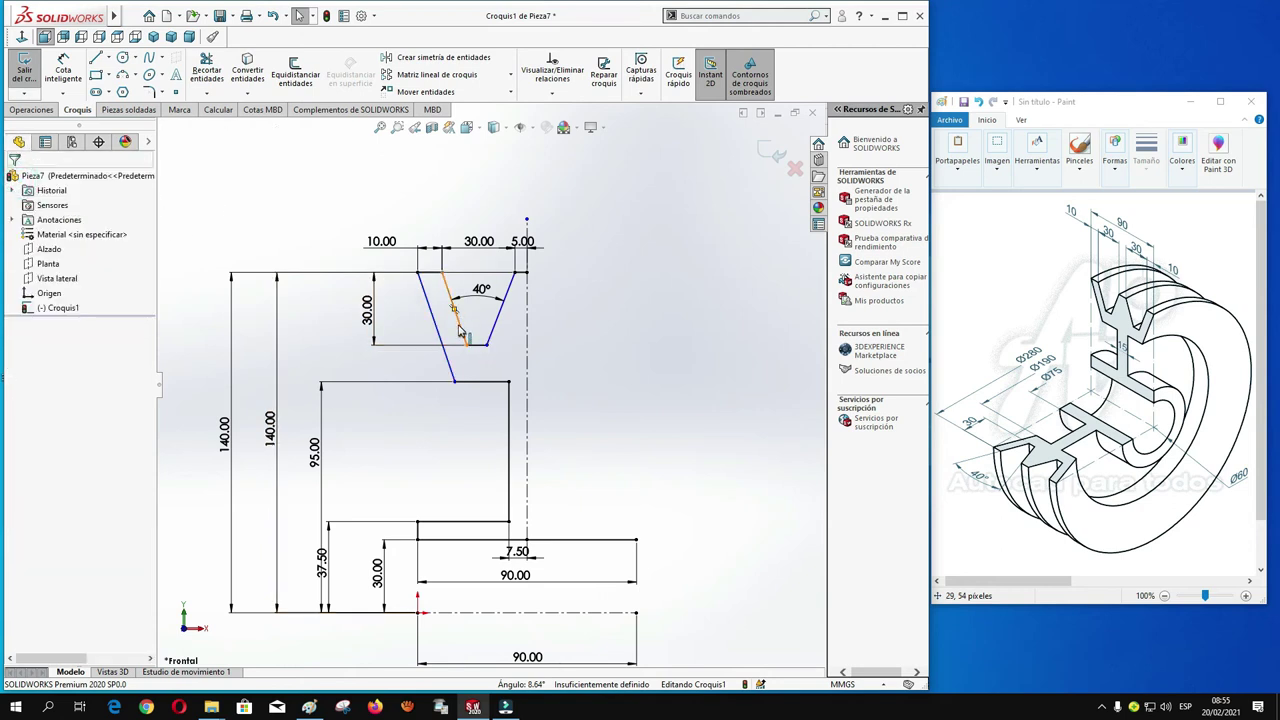
- Make the left and right V-groove flanks equal in length, fully defining the sketch
left_click(462, 333)
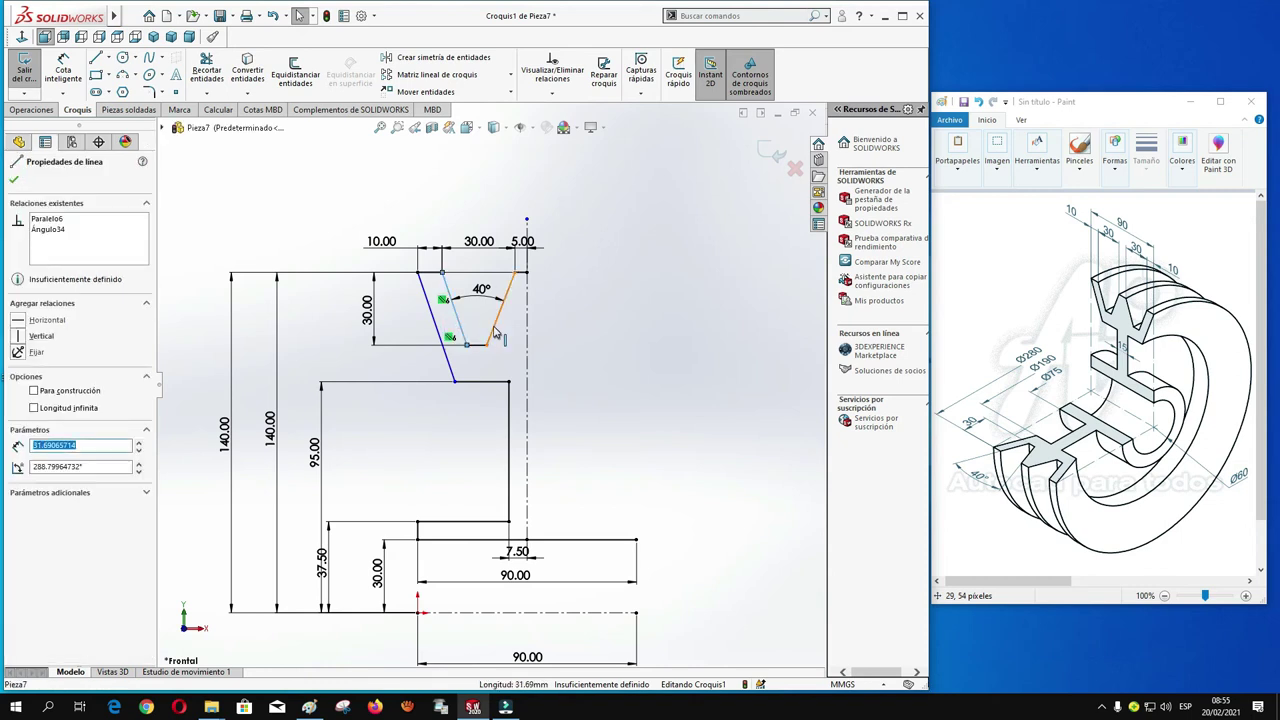
left_click(495, 333, "ctrl")
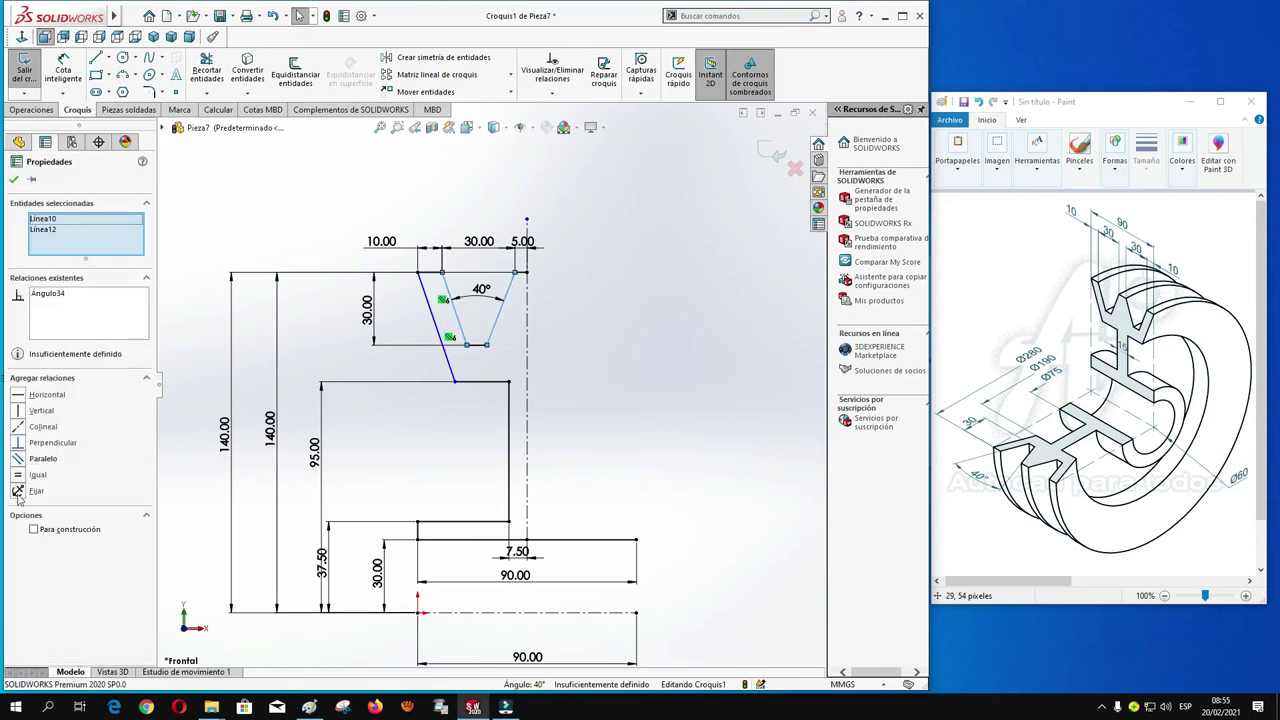
left_click(20, 476)
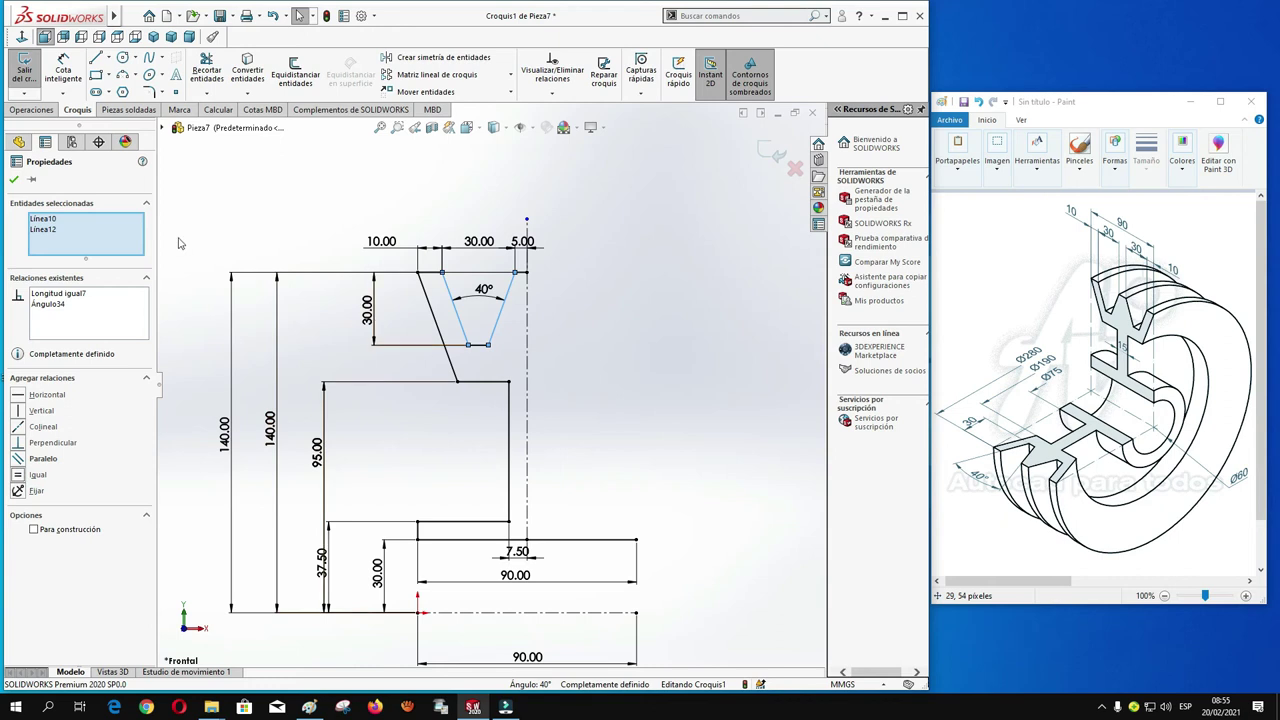
left_click(14, 179)
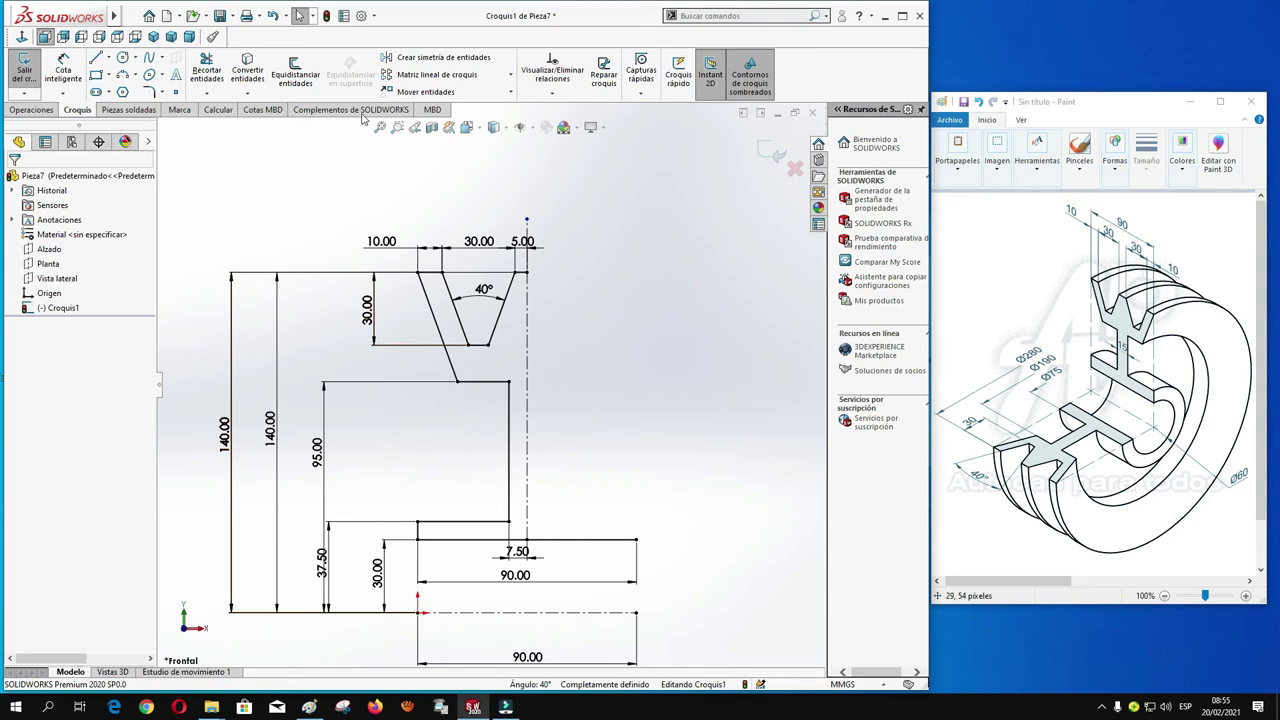
- Mirror every half-profile line about the vertical centerline to complete the cross-section
left_click(430, 58)
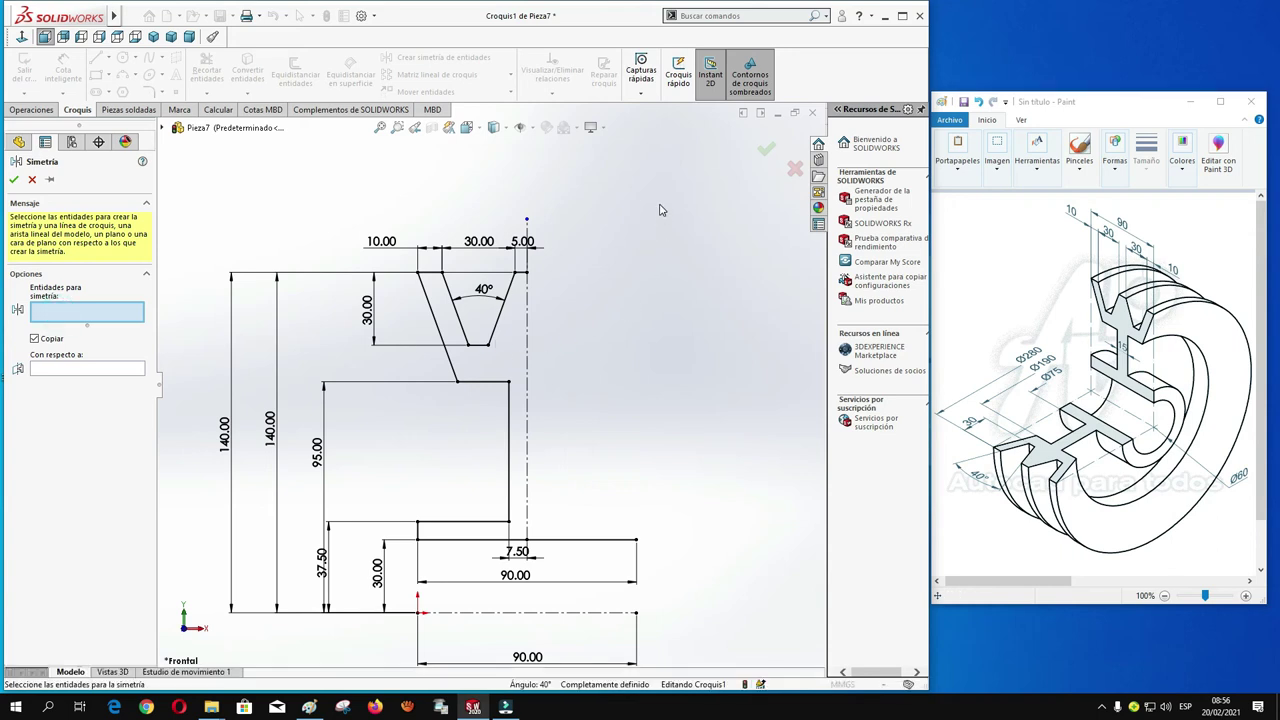
left_click_drag(703, 207, 398, 556)
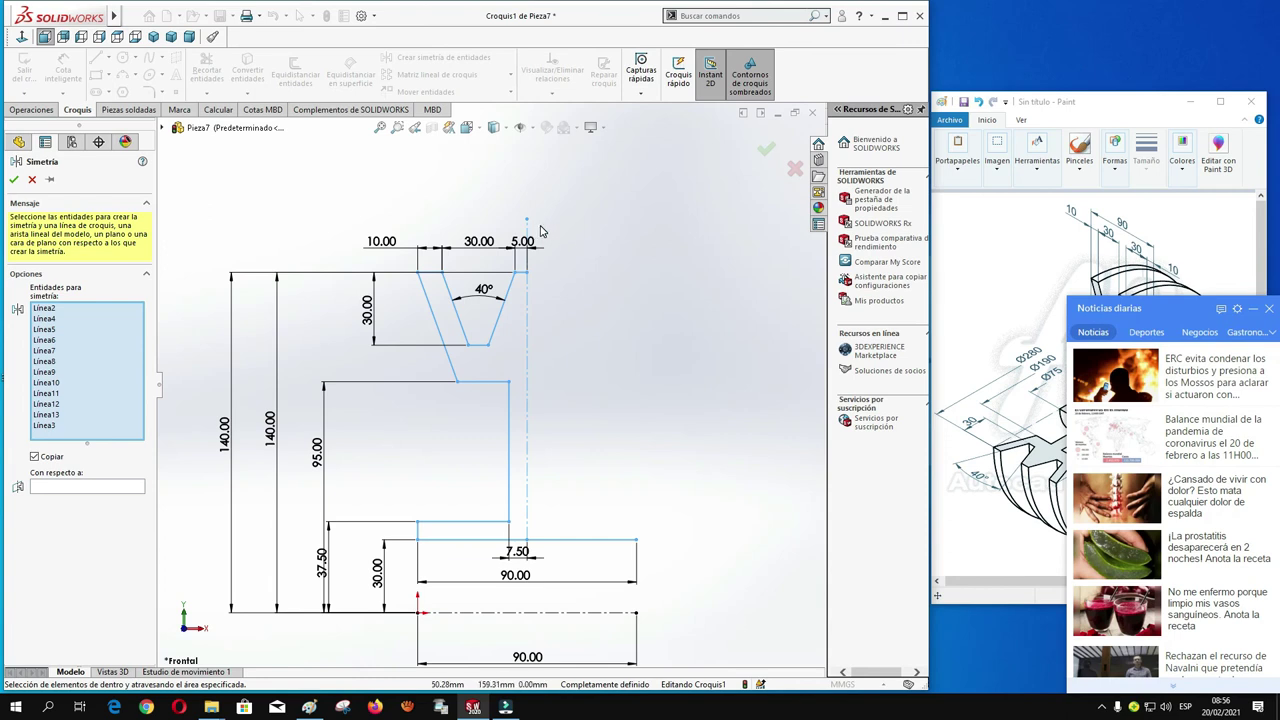
left_click(50, 488)
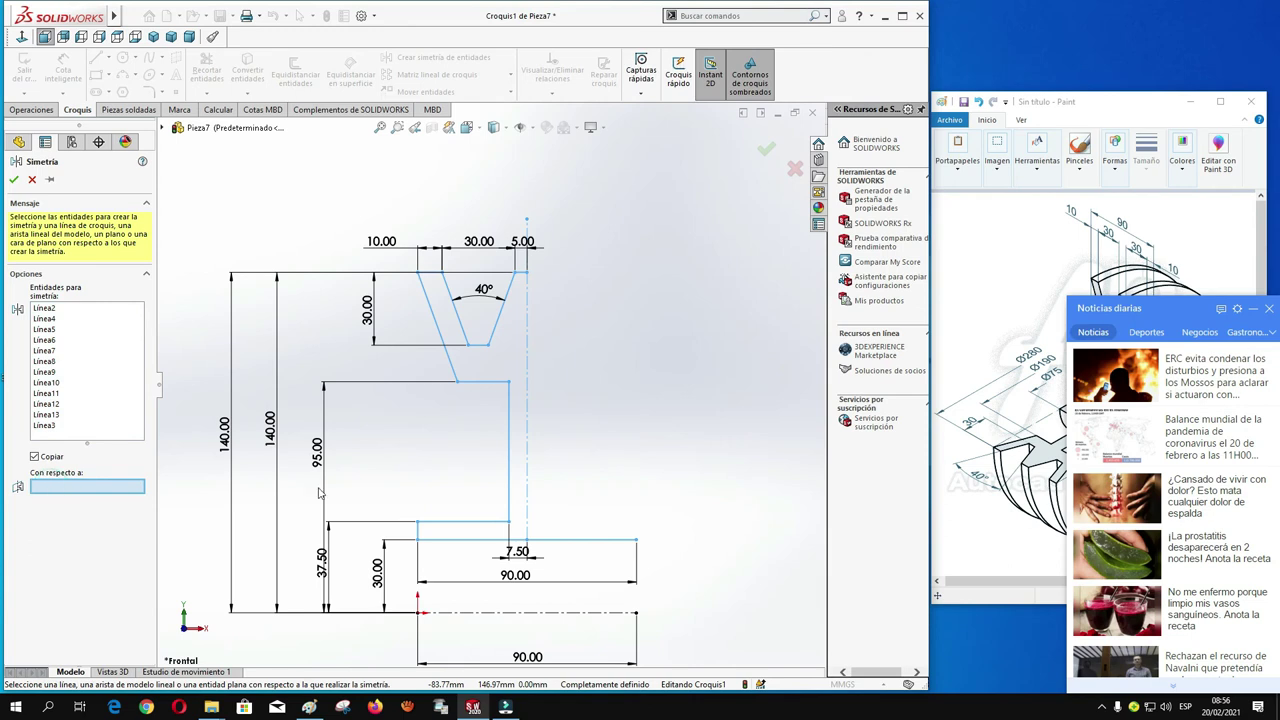
left_click(527, 458)
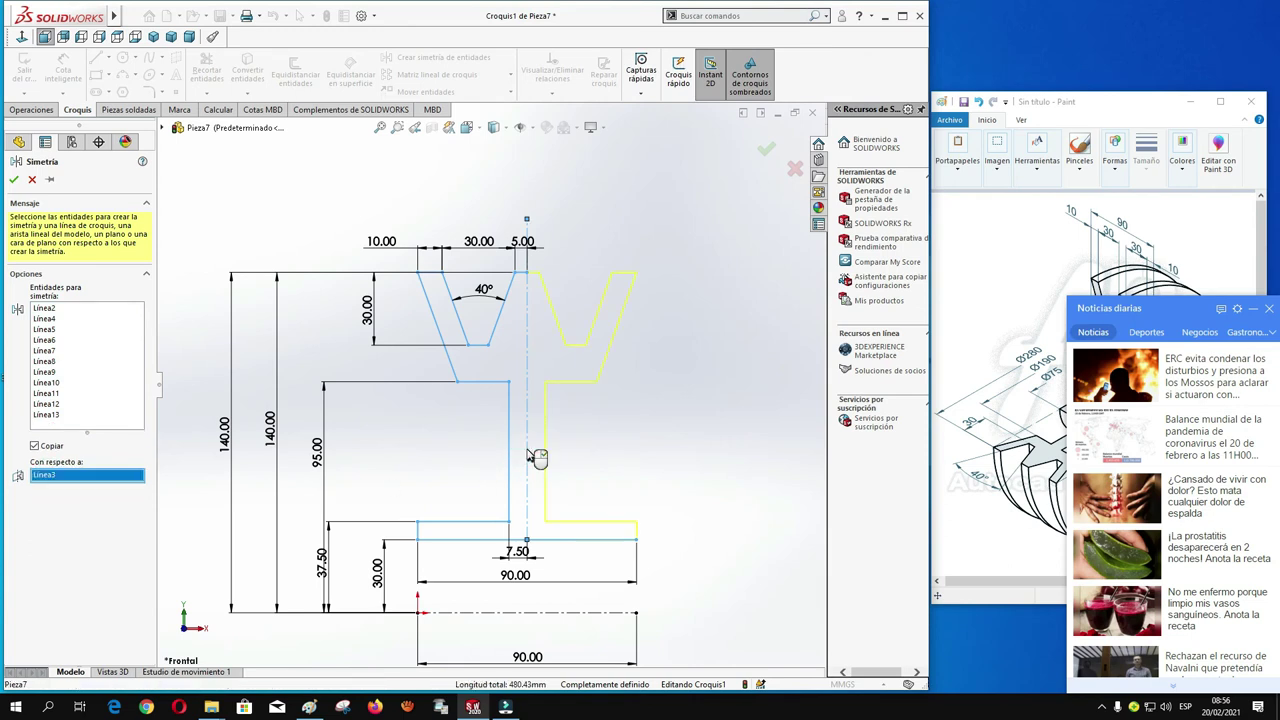
left_click(14, 180)
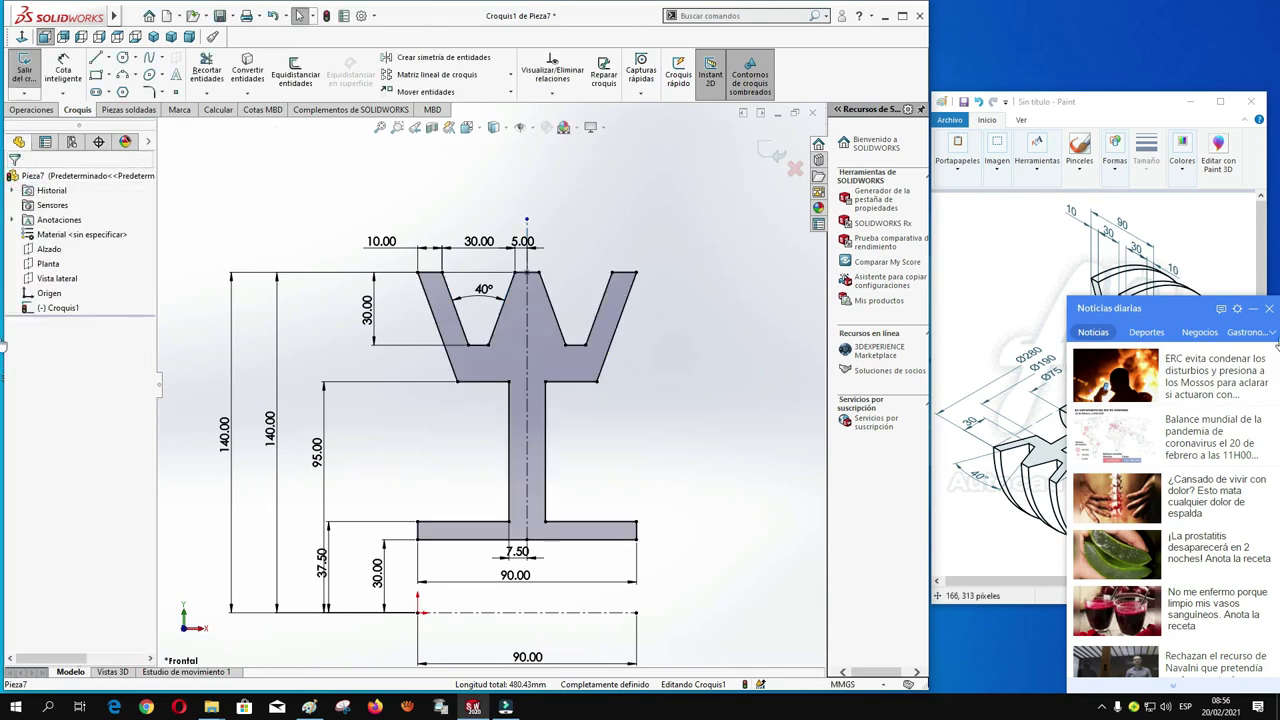
left_click(1269, 308)
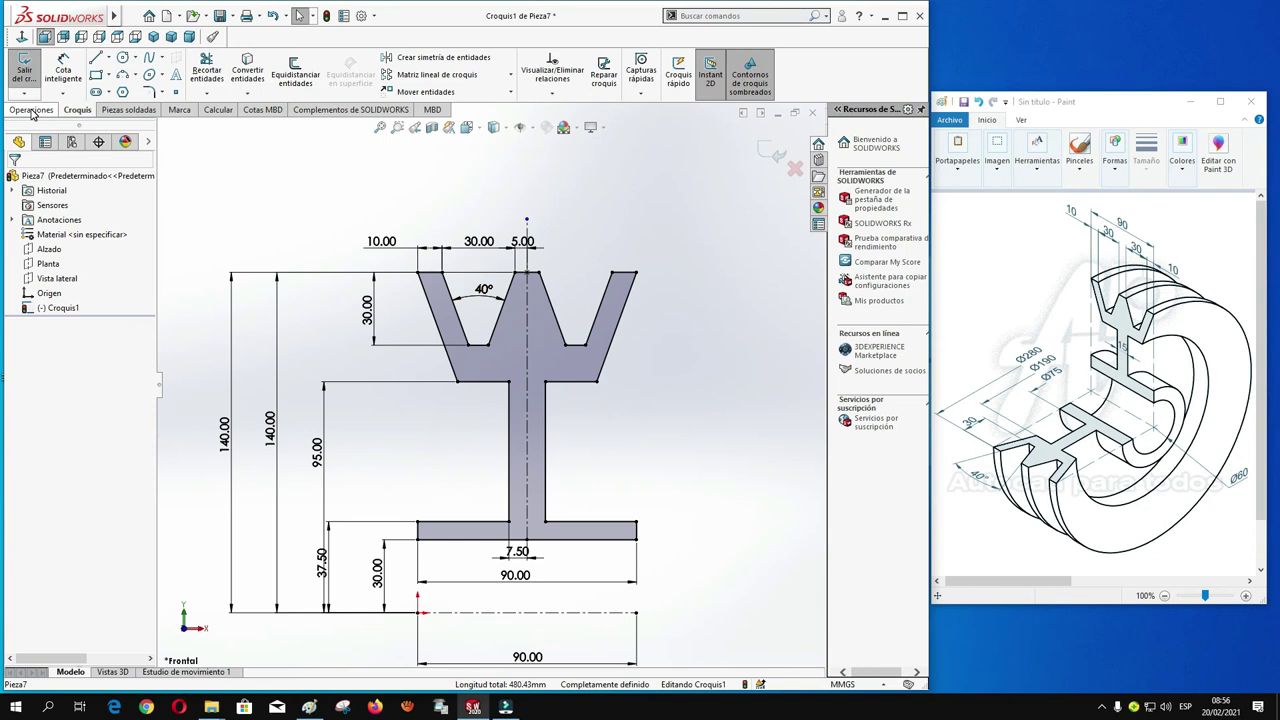
- Create Revolución1 by revolving the profile 360° about the bottom horizontal centerline
left_click(31, 110)
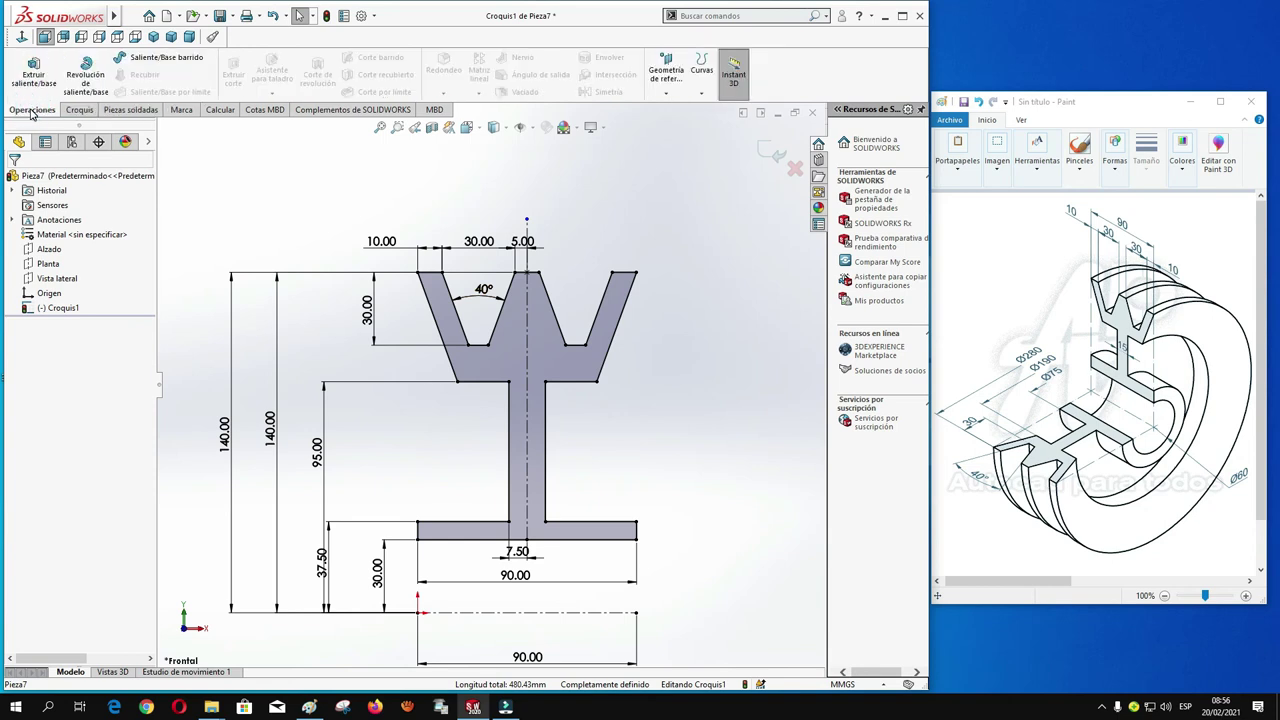
left_click(95, 77)
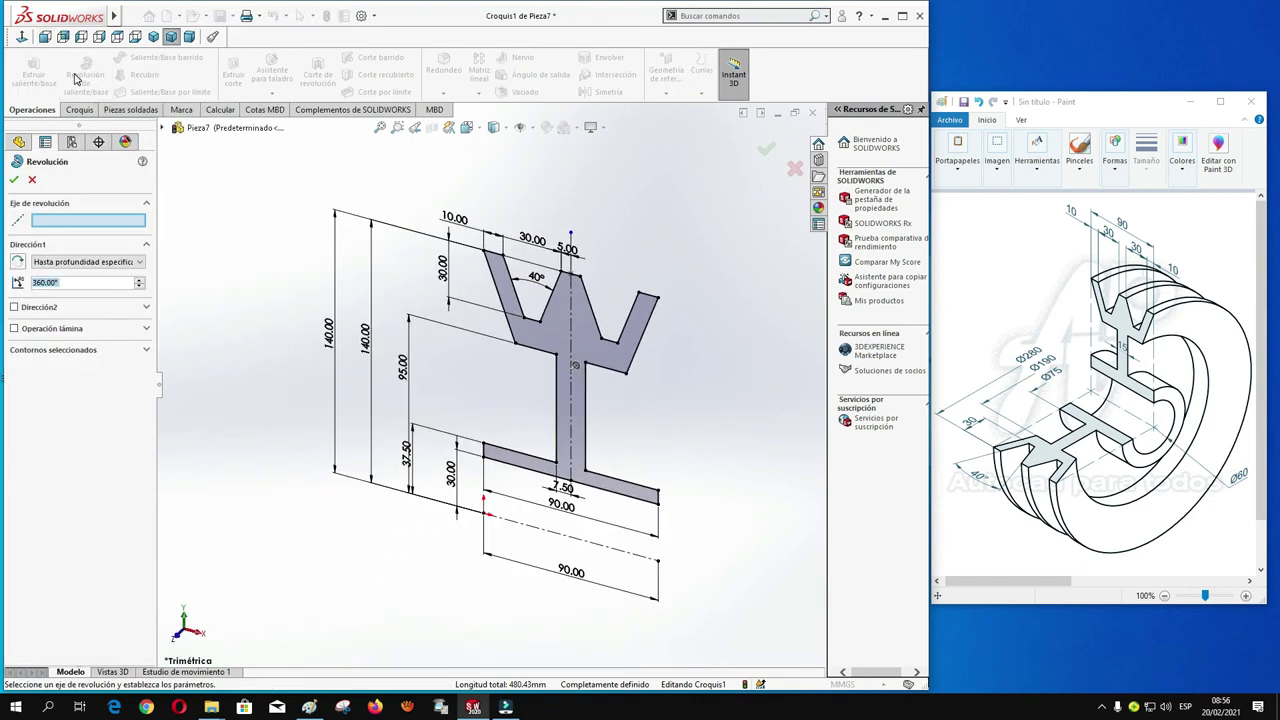
left_click(86, 224)
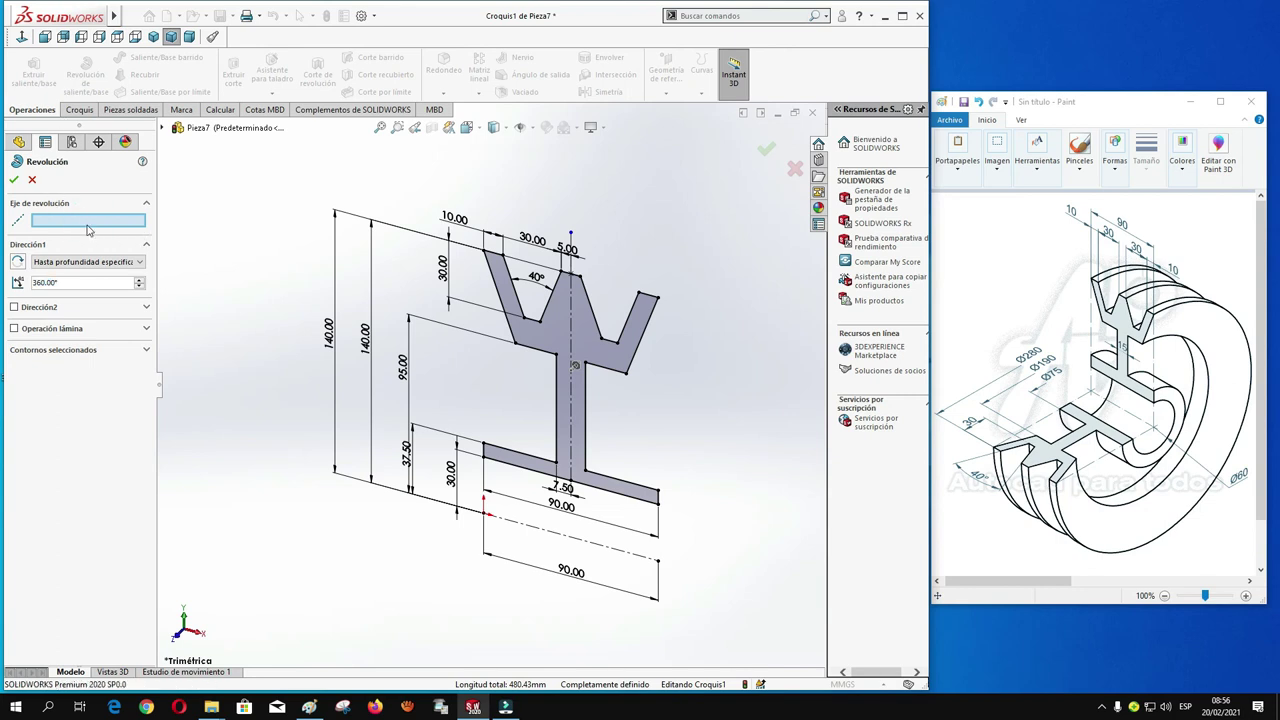
left_click(557, 540)
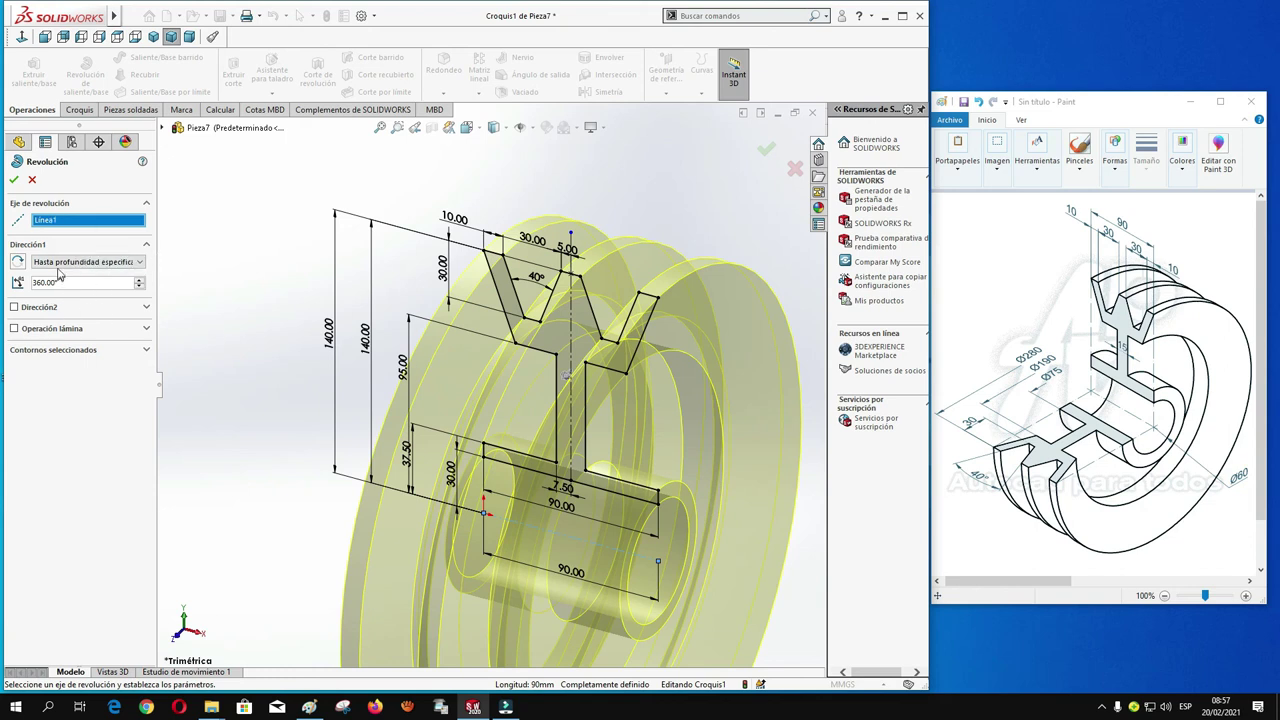
left_click(13, 181)
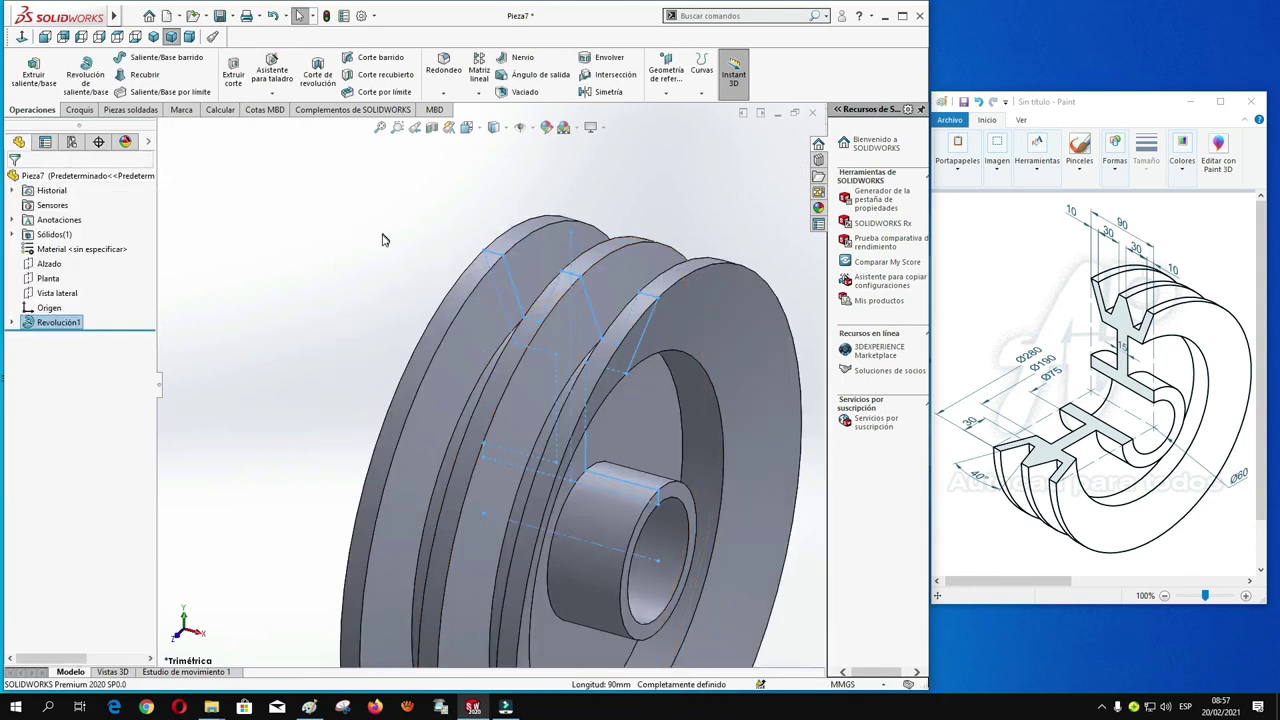
scroll(542, 396, "up", 2)
scroll(560, 410, "up", 2)
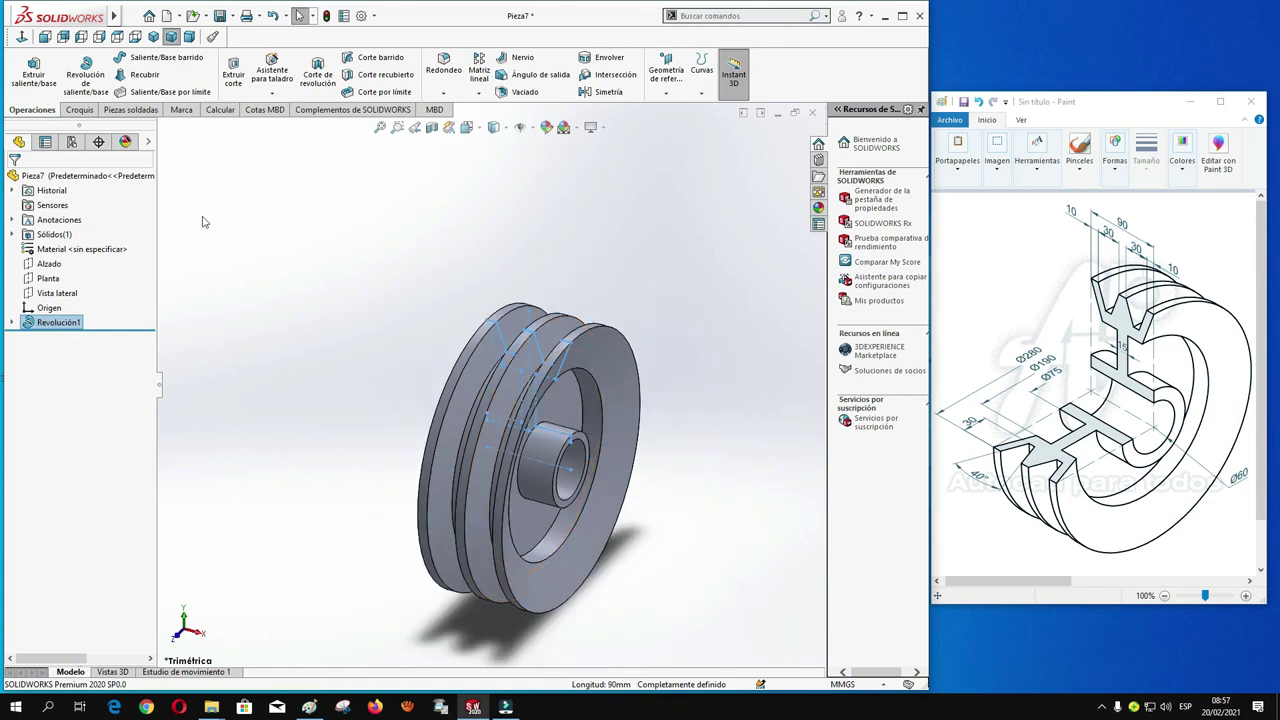
- Search the material library for 'fu' and apply Fundición gris to the pulley part
right_click(58, 256)
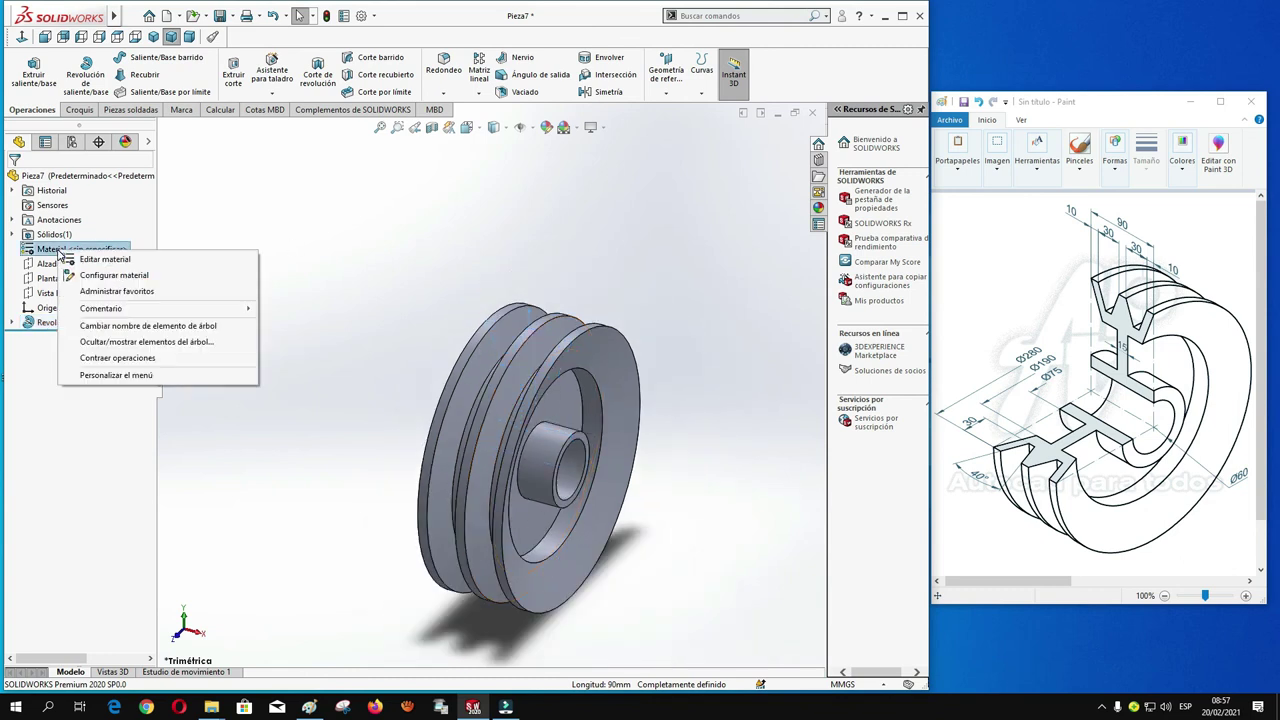
left_click(97, 261)
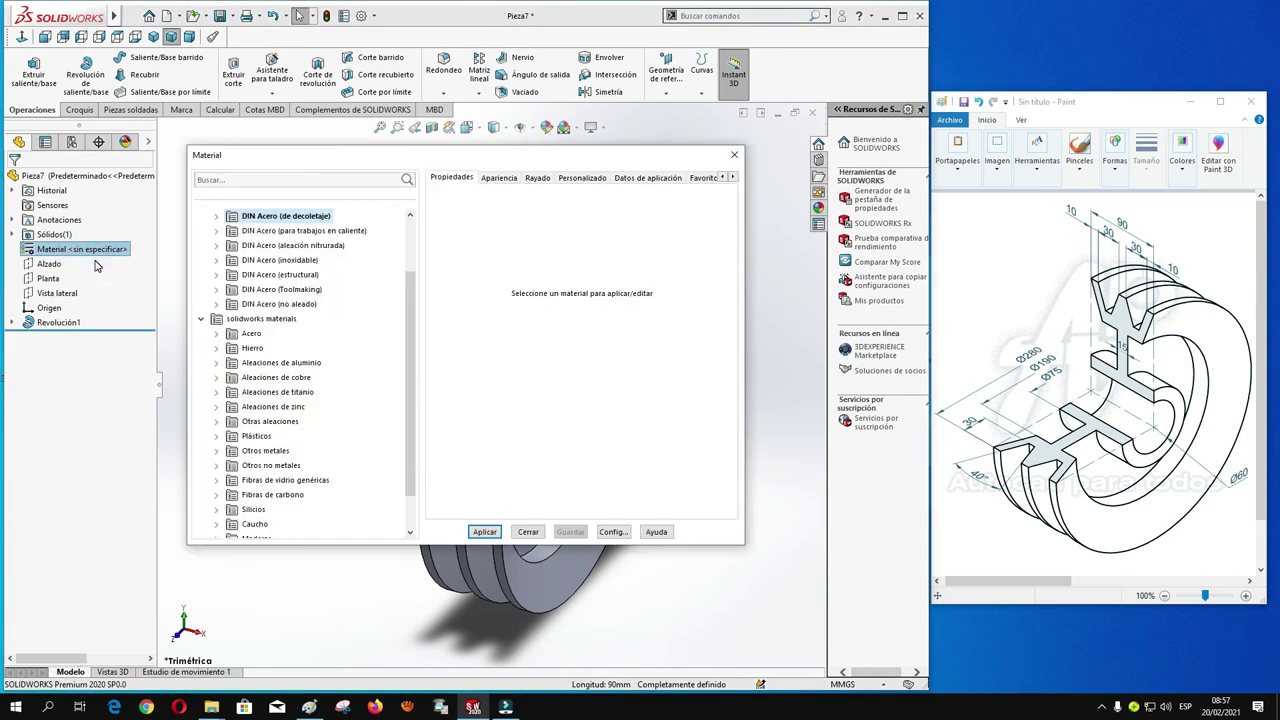
left_click(223, 181)
type("fun")
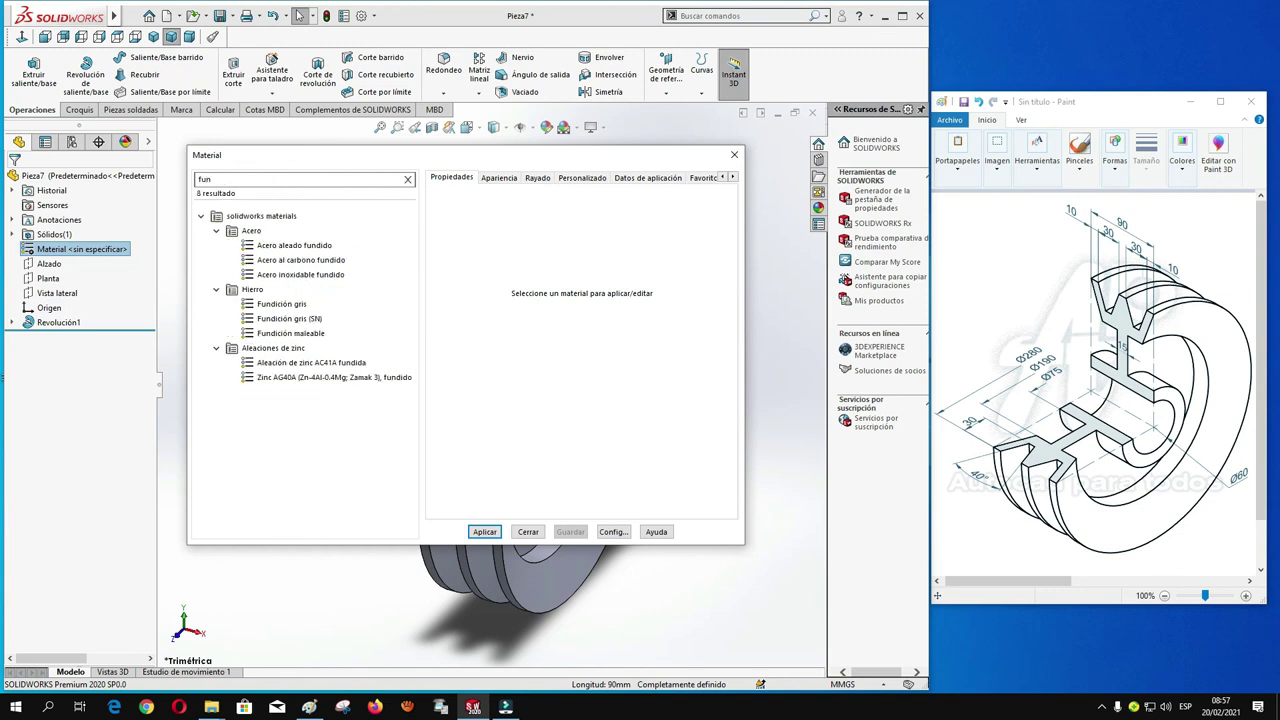
left_click(290, 304)
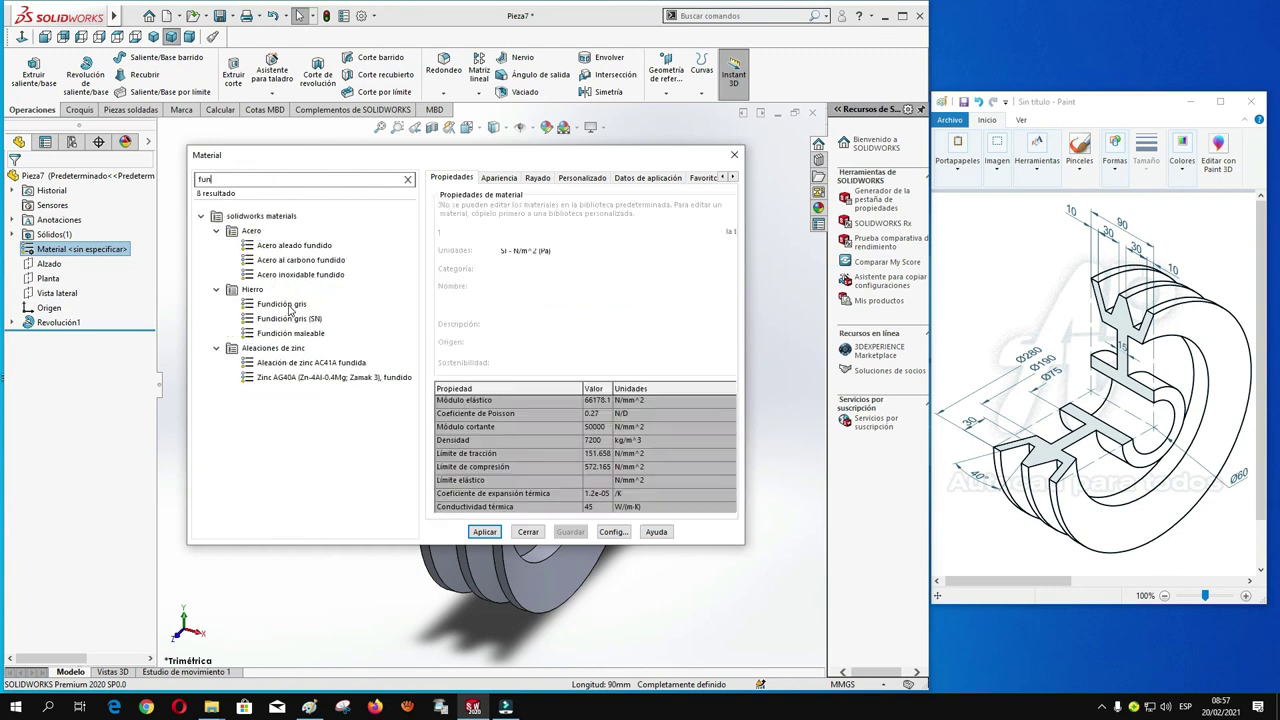
left_click(484, 532)
left_click(528, 532)
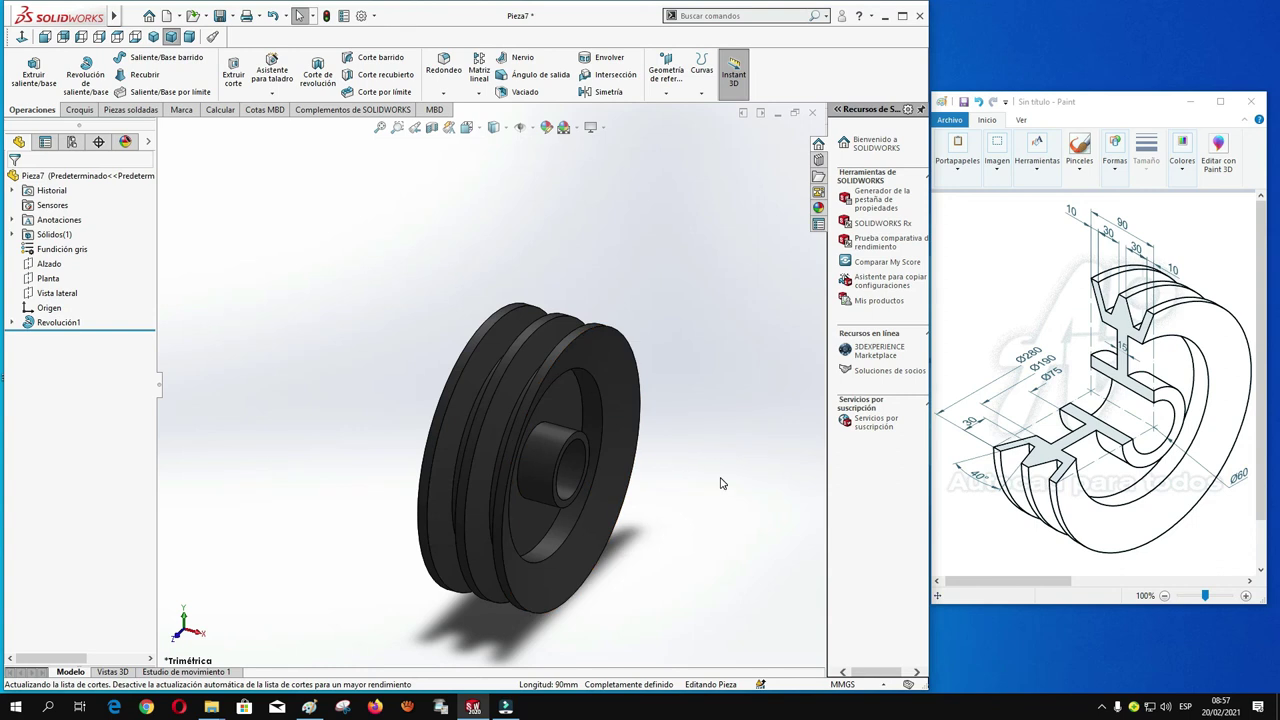
scroll(716, 492, "down", 2)
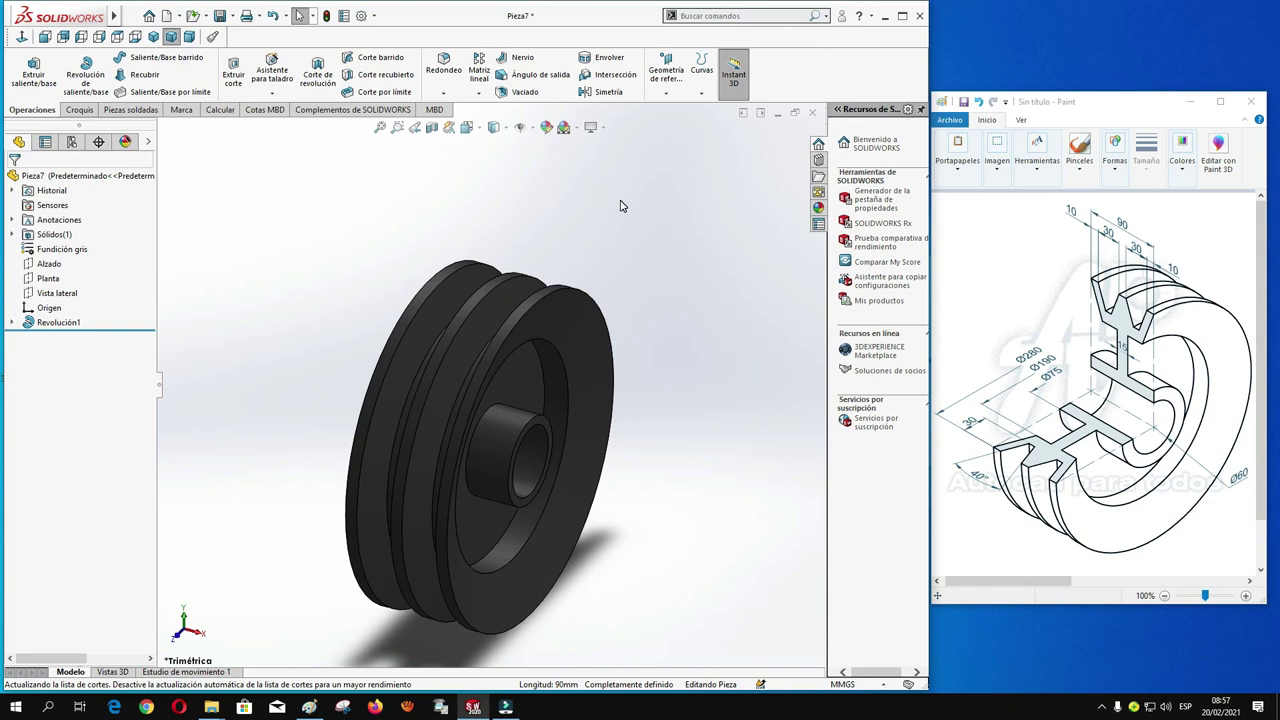
left_click(1101, 706)
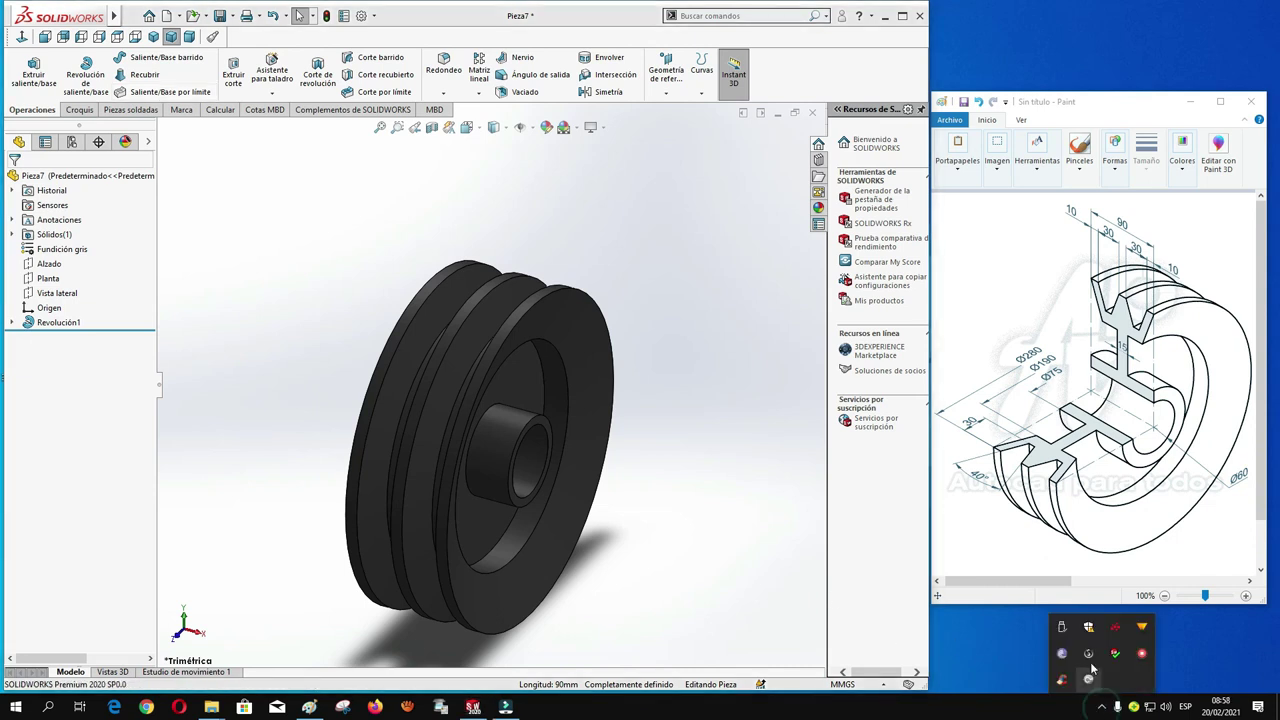
right_click(1141, 654)
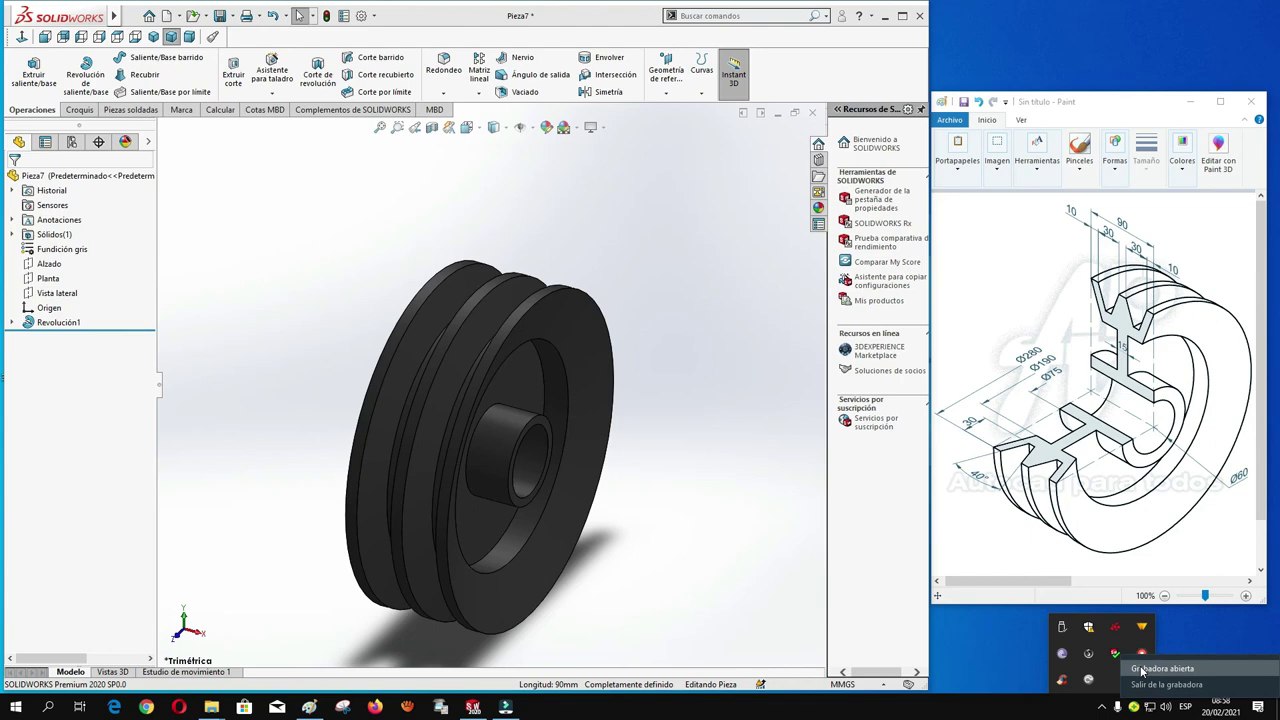